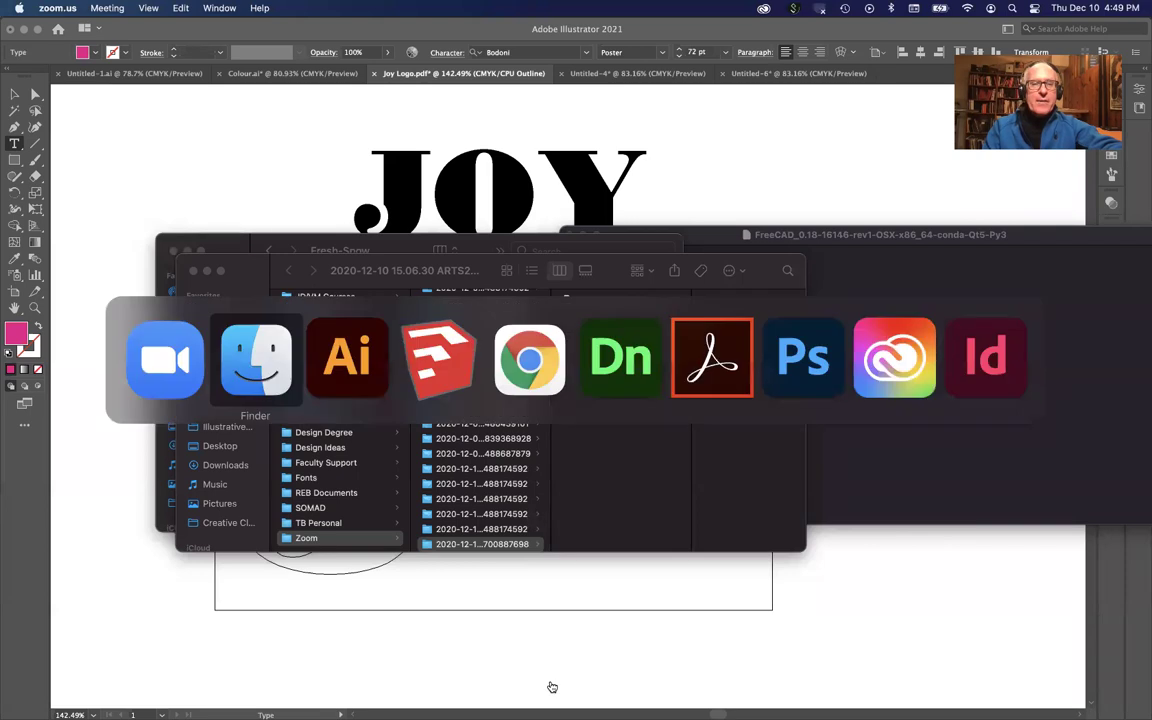
pyautogui.press('super+Tab')
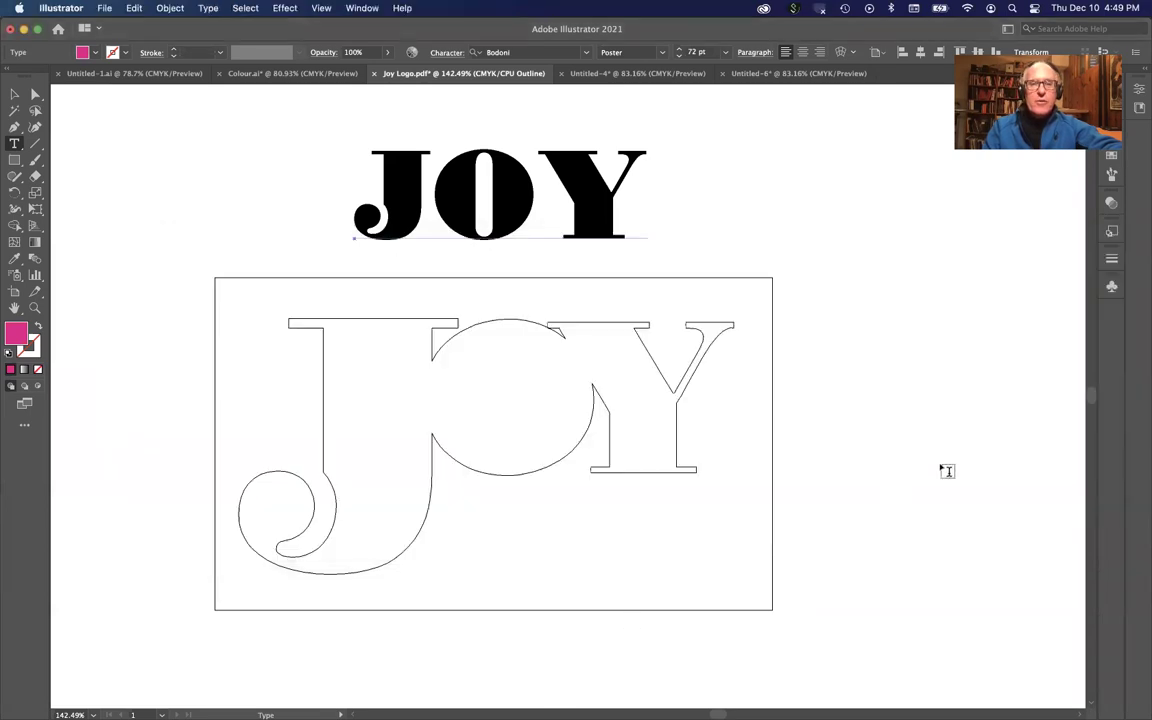
pyautogui.press('super+y')
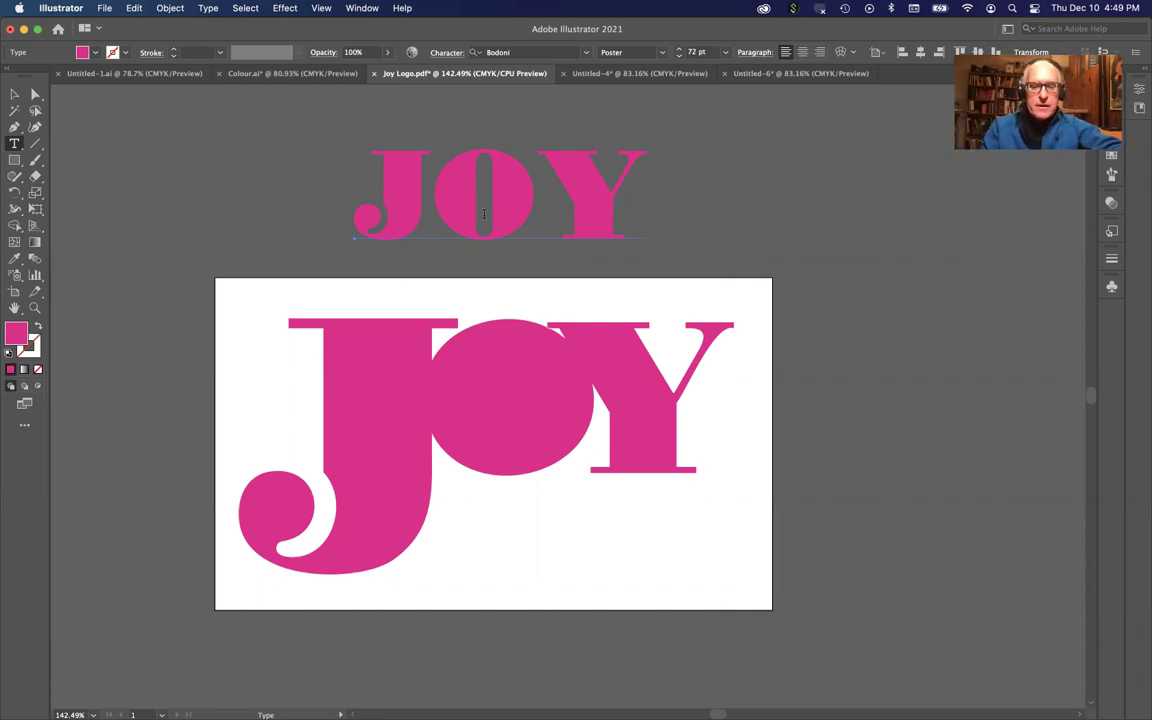
pyautogui.press('super+y')
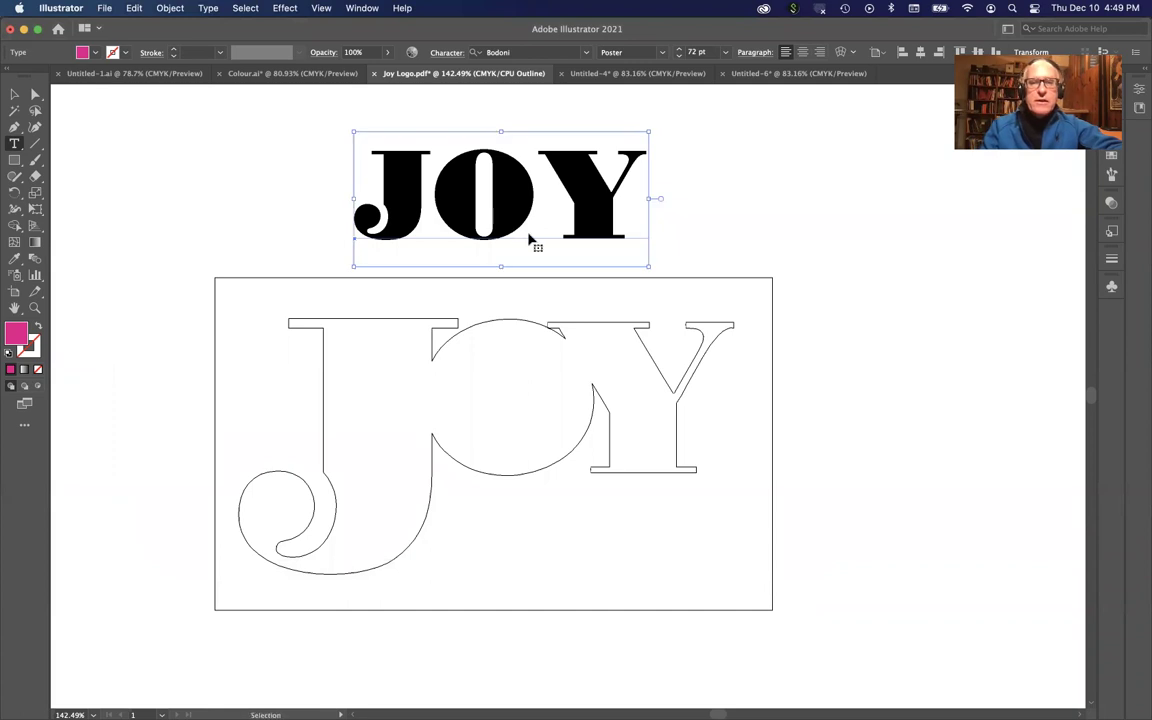
# Run Type > Create Outlines on the top JOY text, then zoom in and back out to check
pyautogui.click(208, 9)
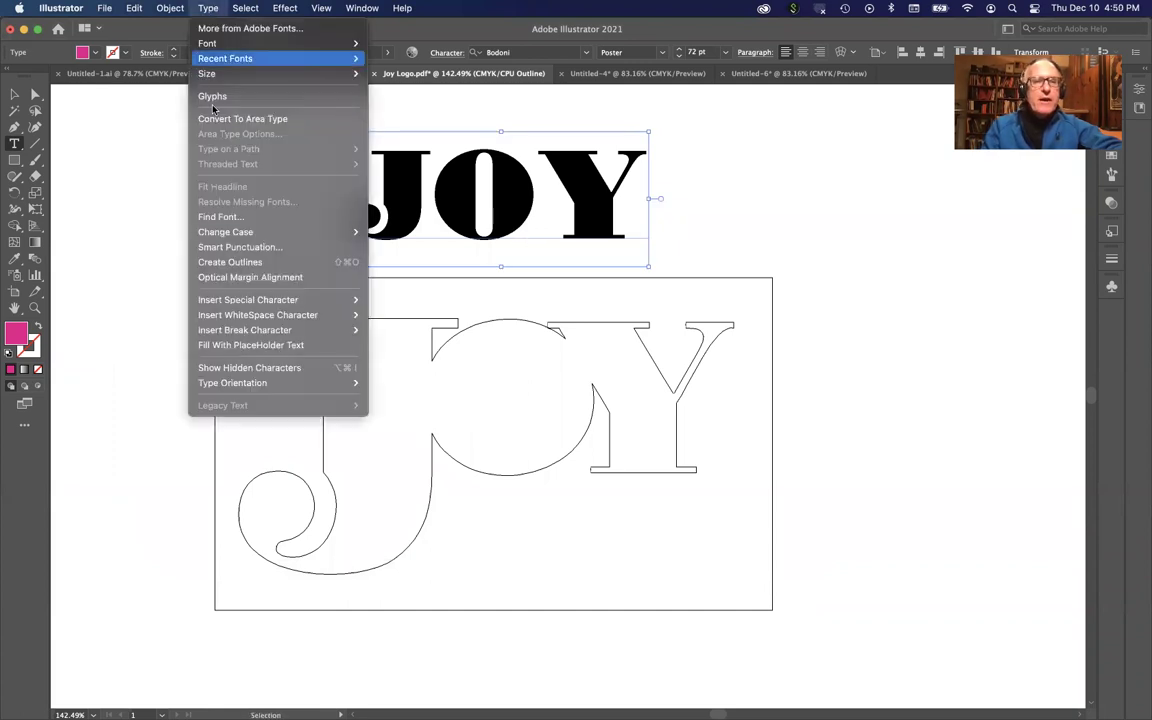
pyautogui.click(232, 261)
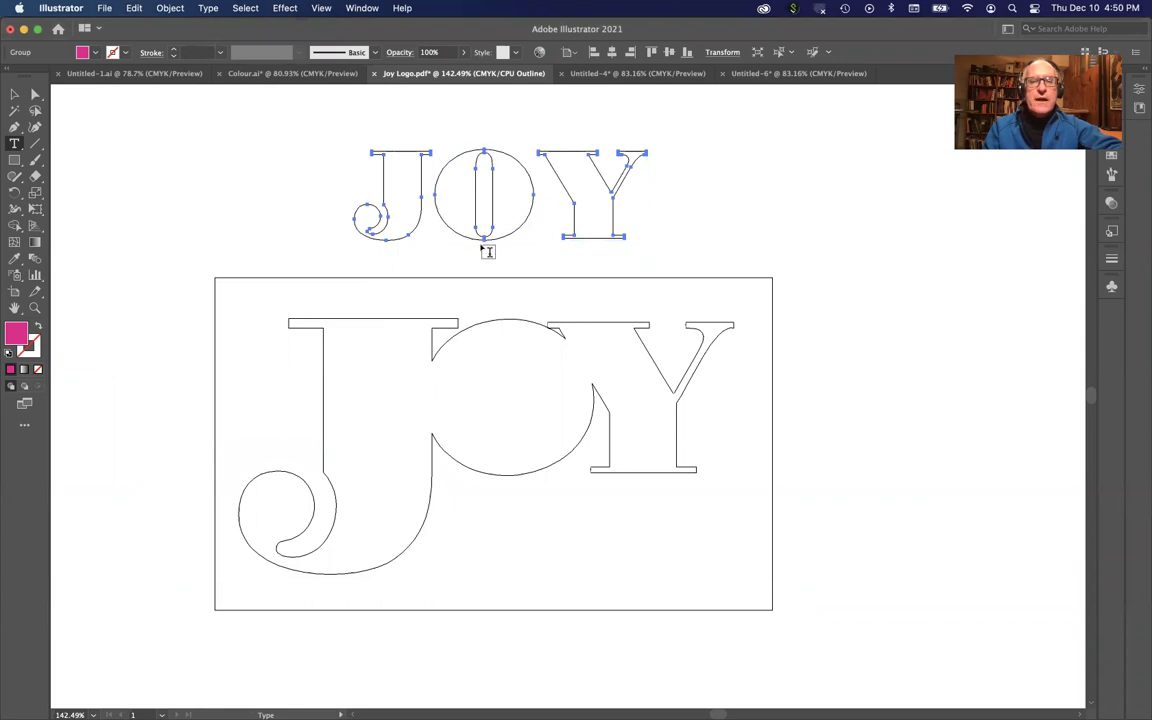
pyautogui.keyDown('alt'); pyautogui.scroll(5, 455, 249); pyautogui.keyUp('alt')
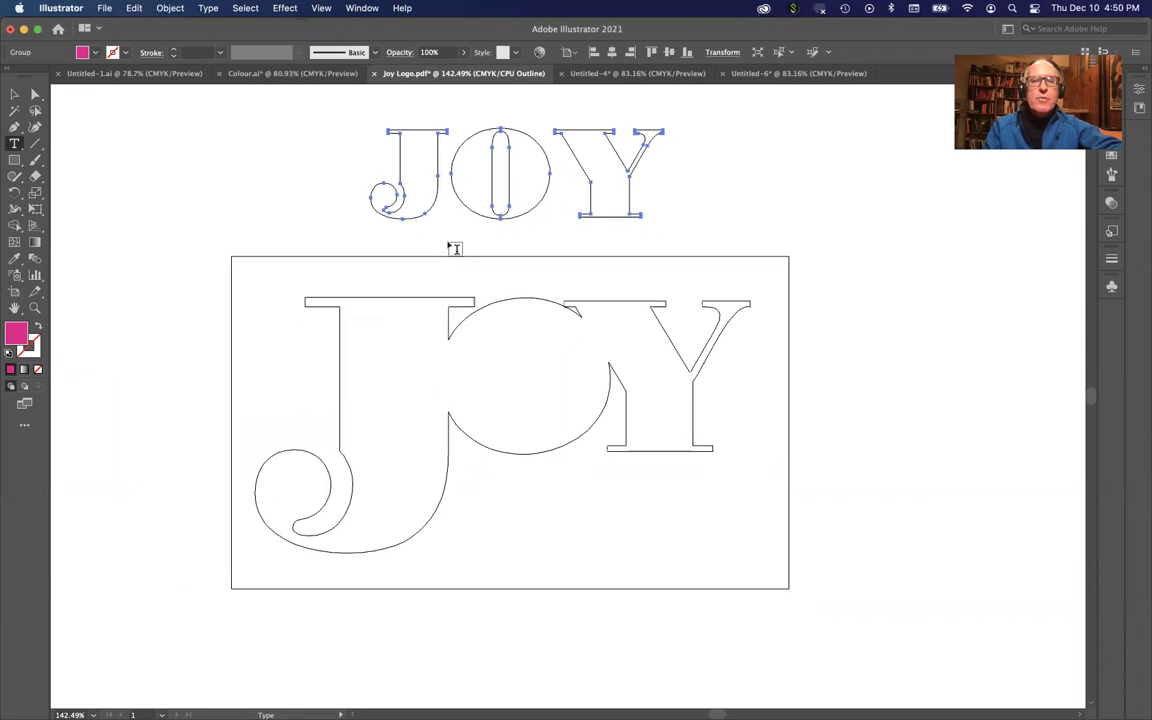
pyautogui.scroll(10, 455, 249)
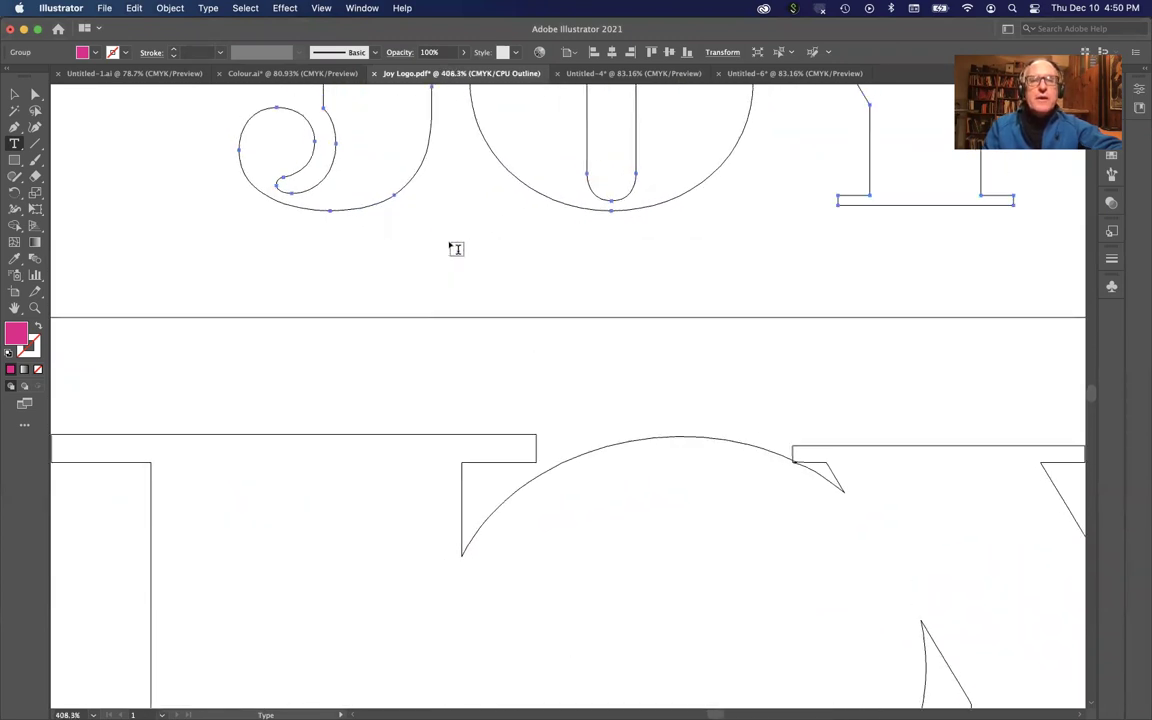
pyautogui.scroll(2, 455, 249)
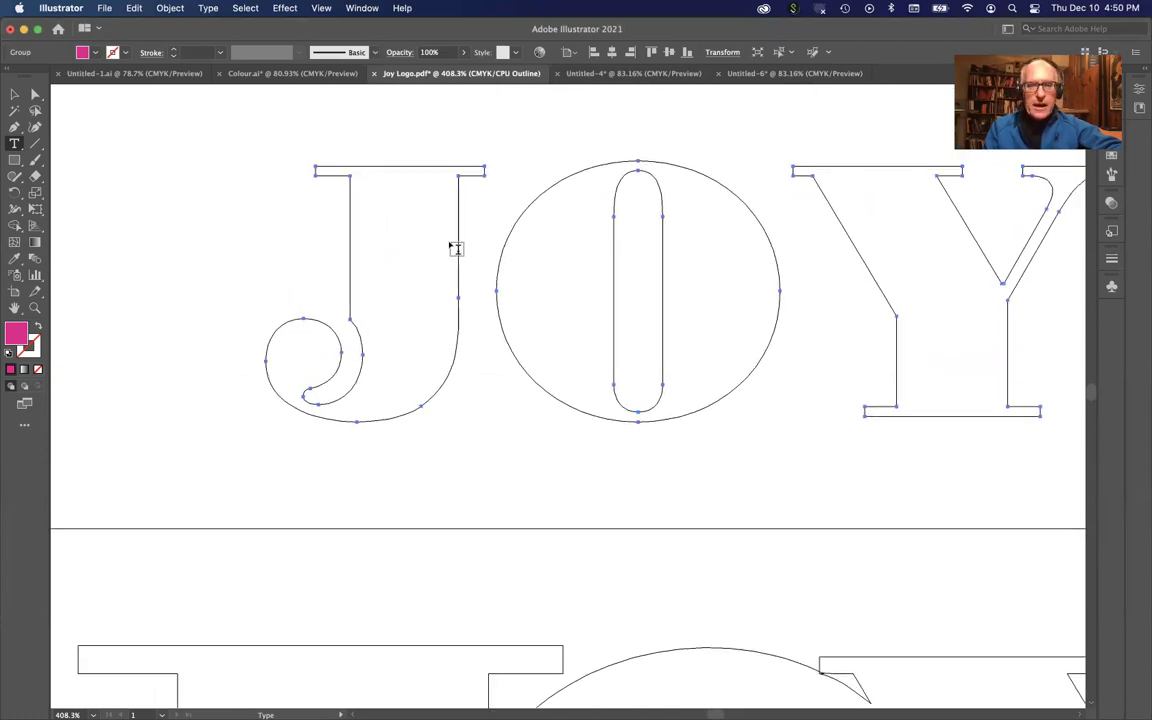
pyautogui.scroll(-6, 455, 249)
pyautogui.keyDown('alt'); pyautogui.scroll(-4, 455, 249); pyautogui.keyUp('alt')
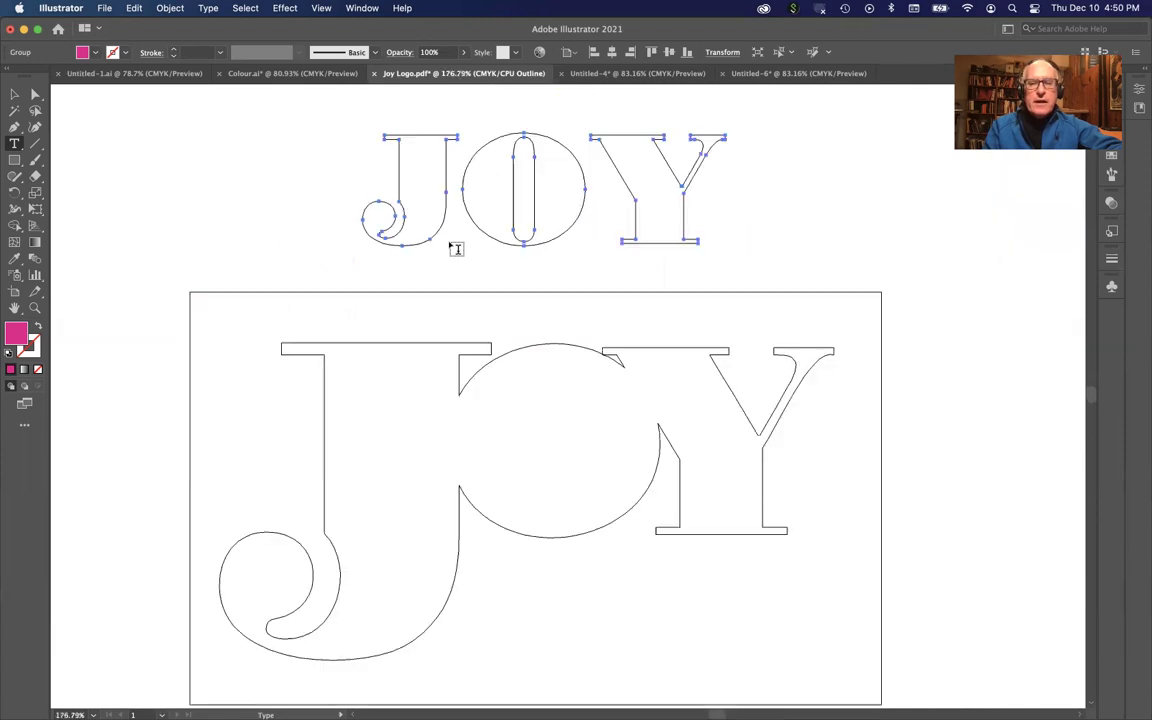
pyautogui.keyDown('alt'); pyautogui.scroll(-4, 452, 247); pyautogui.keyUp('alt')
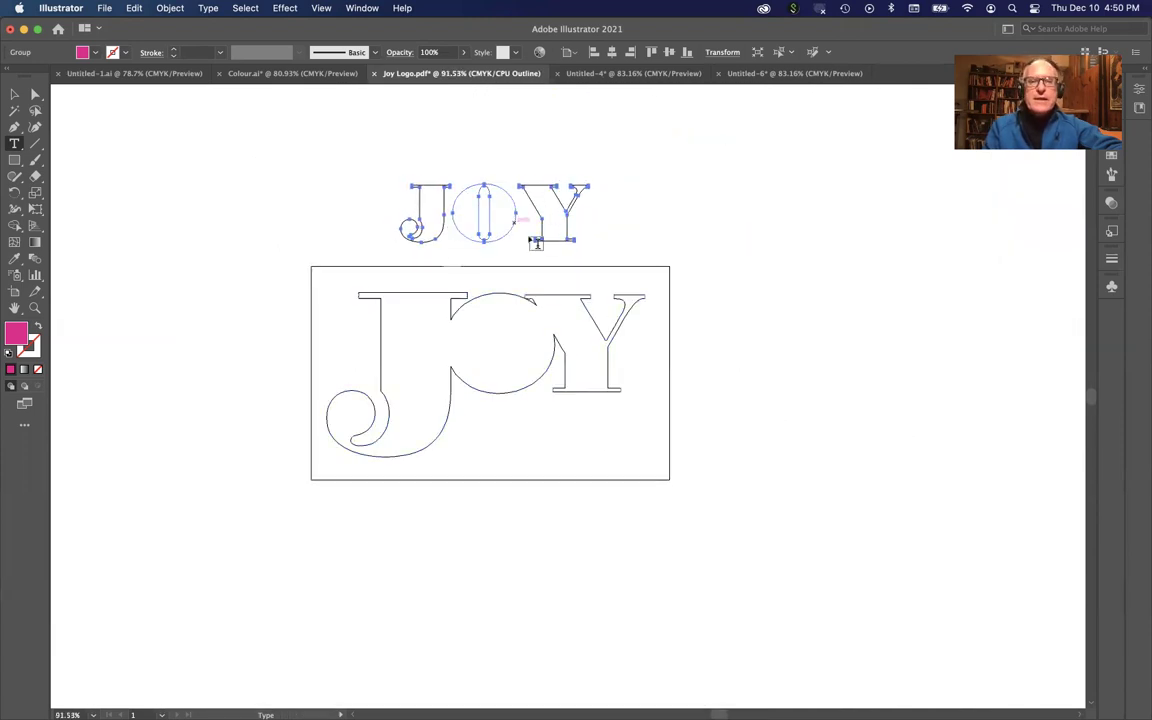
# Move the small outlined J rightward so it overlaps the O
pyautogui.click(507, 170)
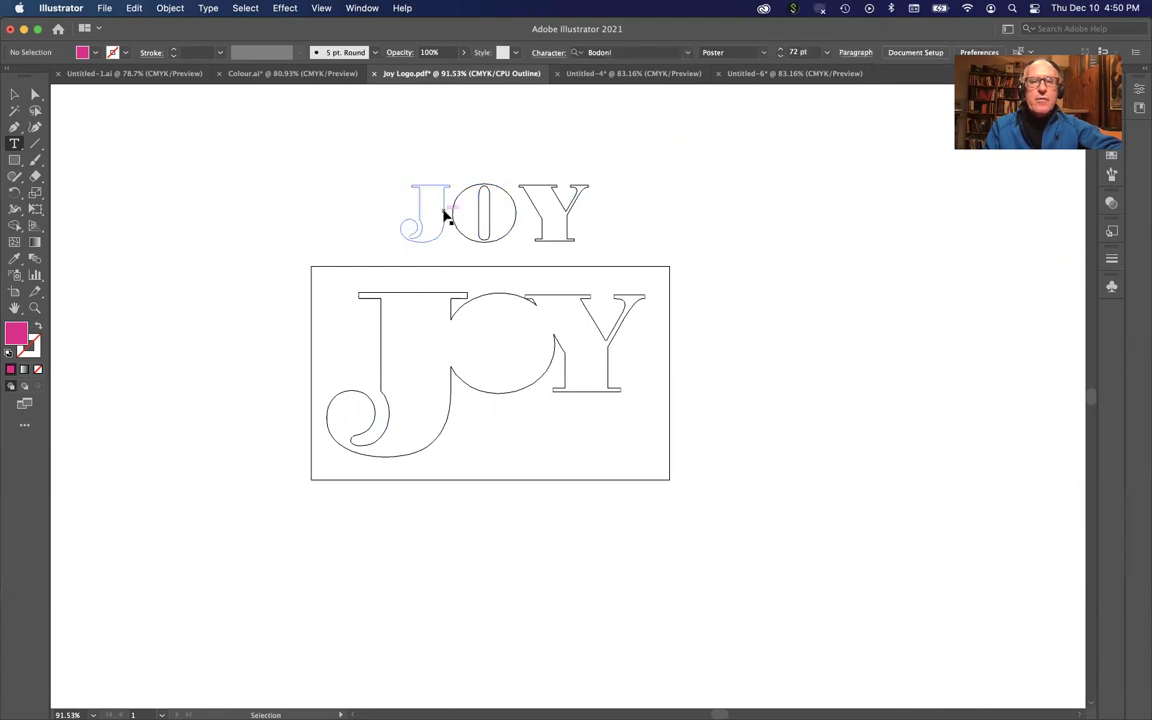
pyautogui.moveTo(443, 210); pyautogui.dragTo(458, 216)
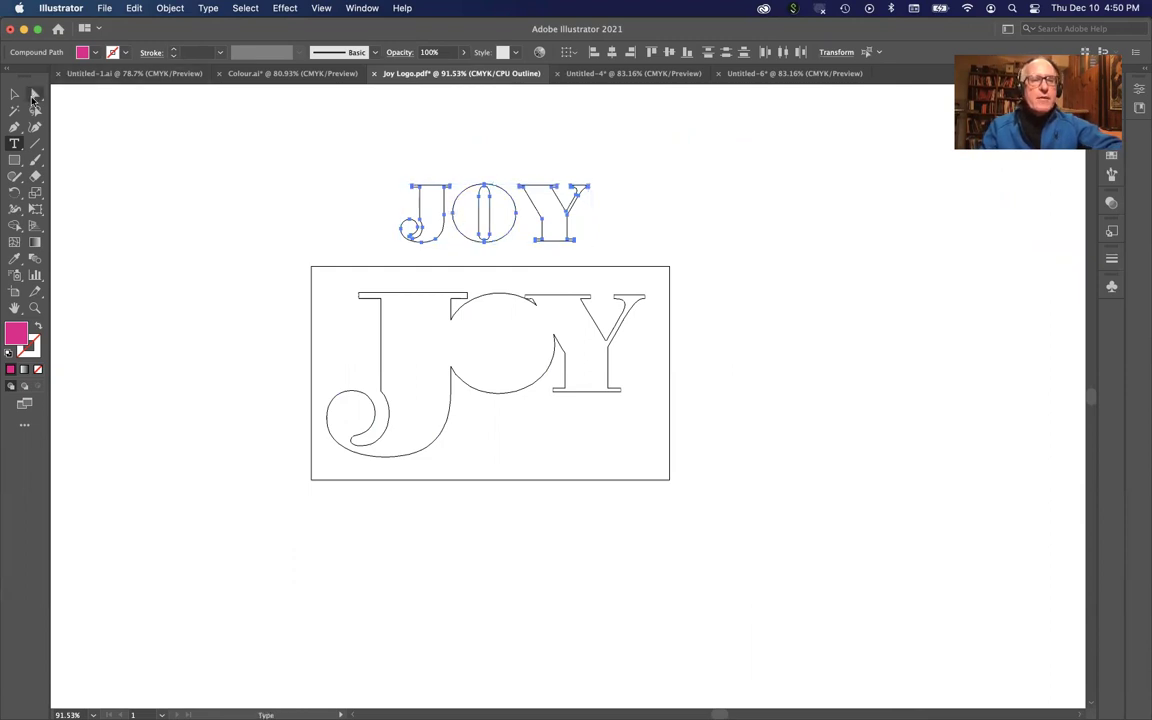
pyautogui.click(34, 95)
pyautogui.click(329, 177)
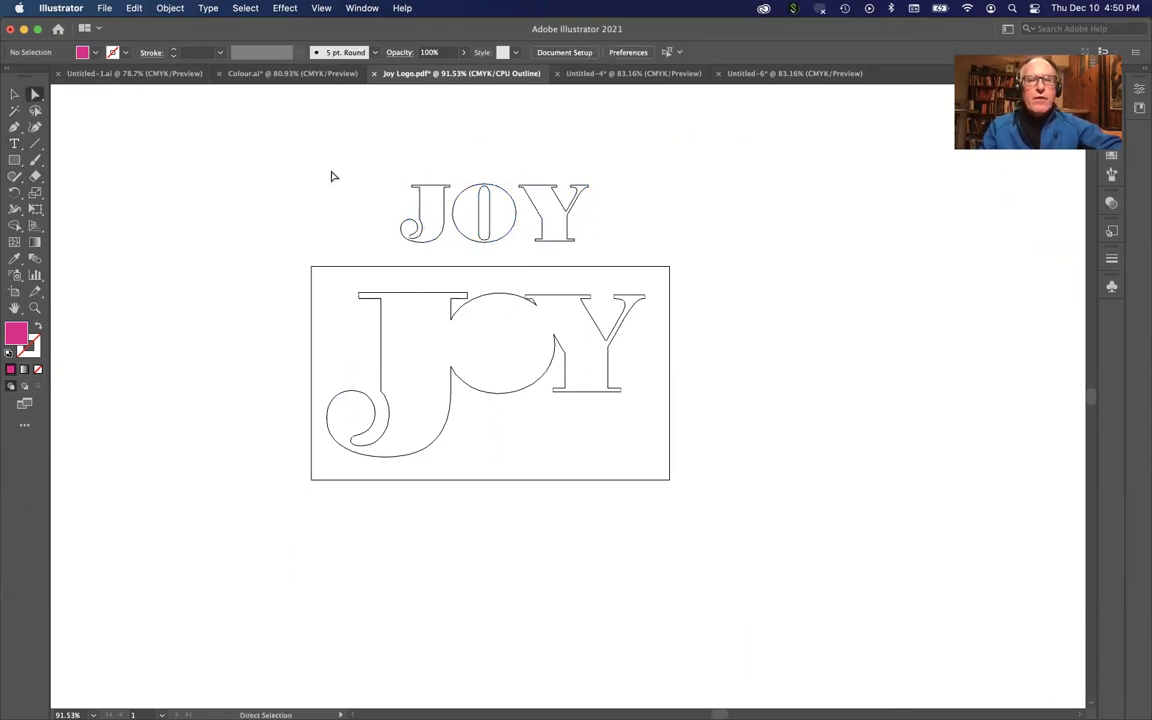
pyautogui.click(446, 206)
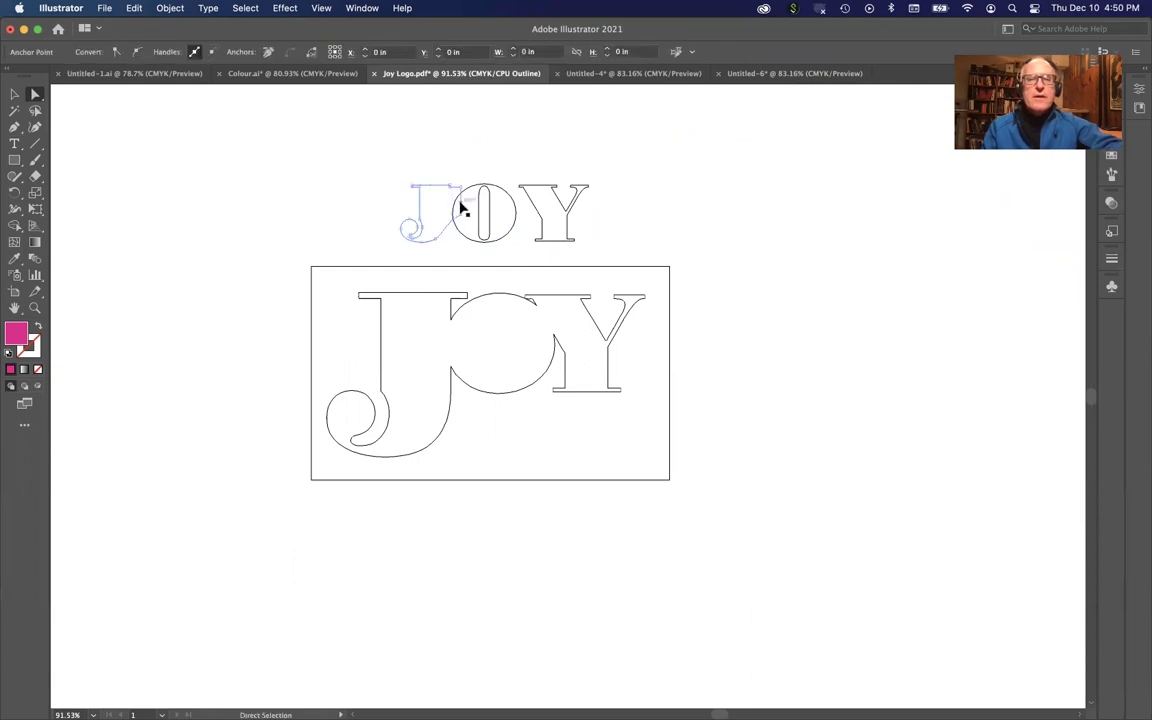
pyautogui.click(455, 164)
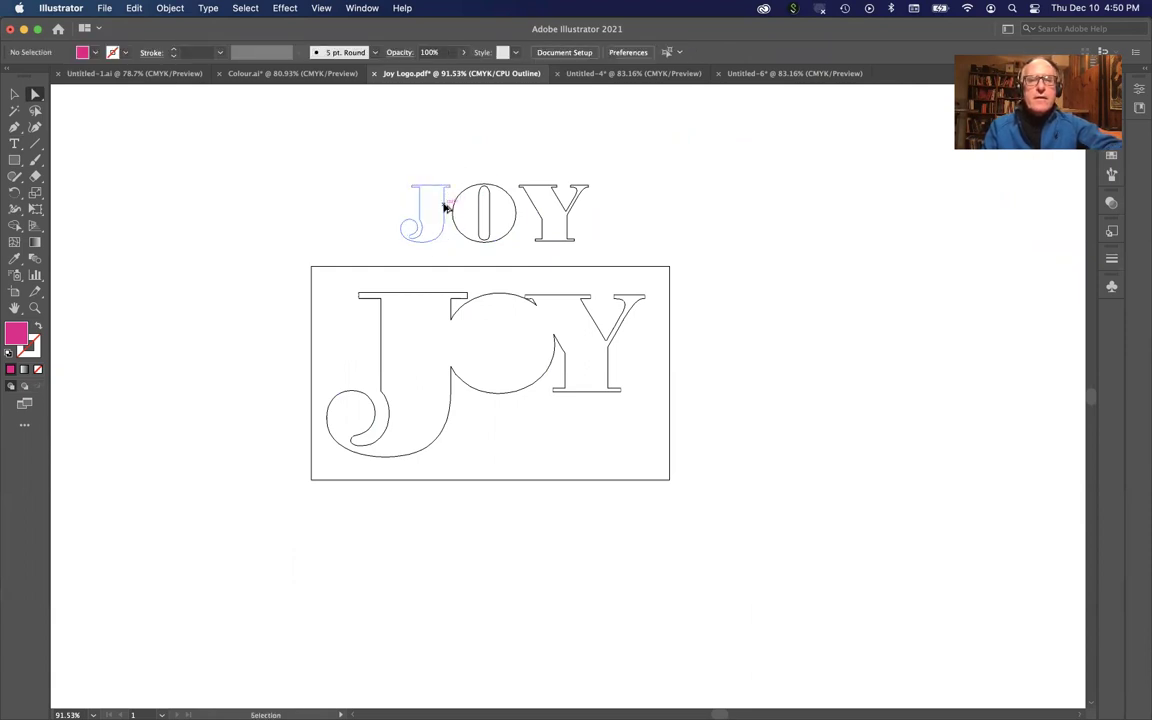
pyautogui.click(446, 207)
pyautogui.moveTo(444, 205); pyautogui.dragTo(476, 210)
pyautogui.click(463, 149)
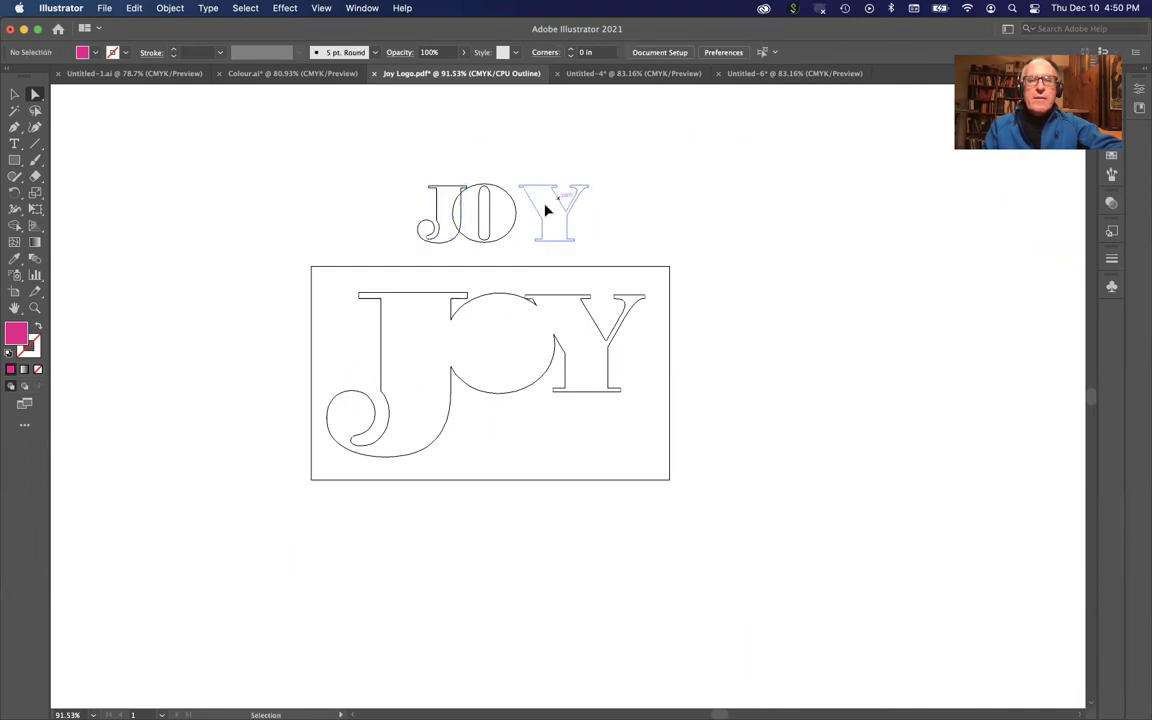
# Select both the J and O and fuse them with the Shape Builder tool
pyautogui.click(491, 221)
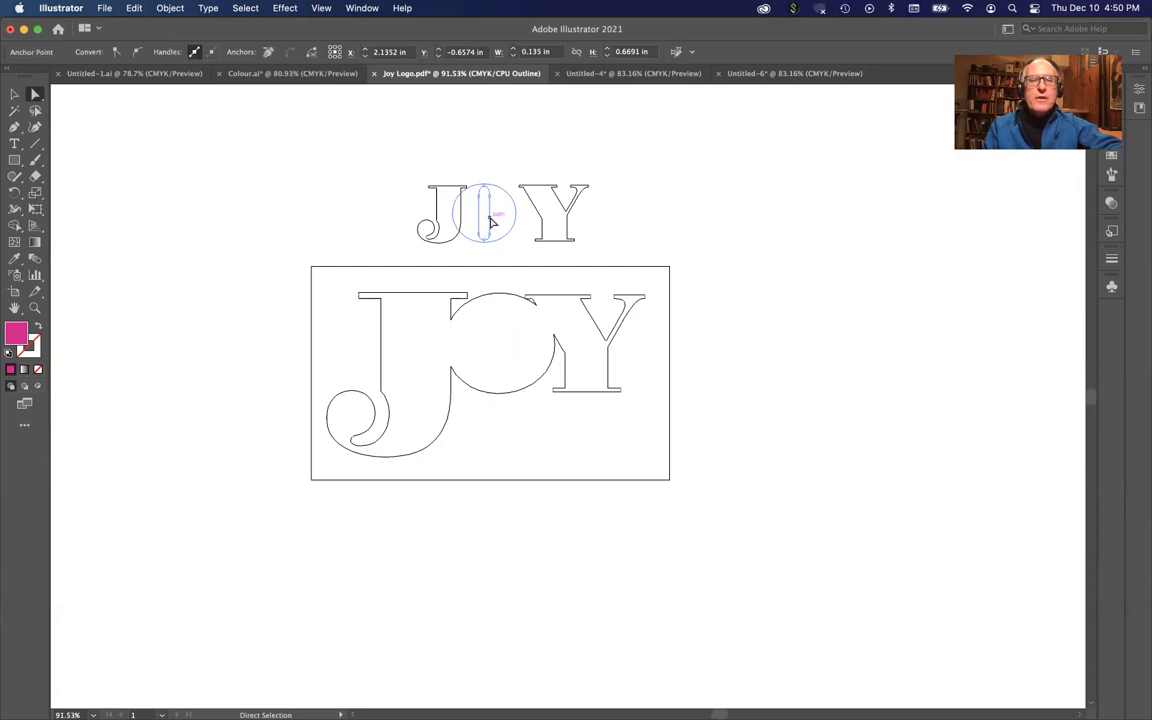
pyautogui.click(14, 225)
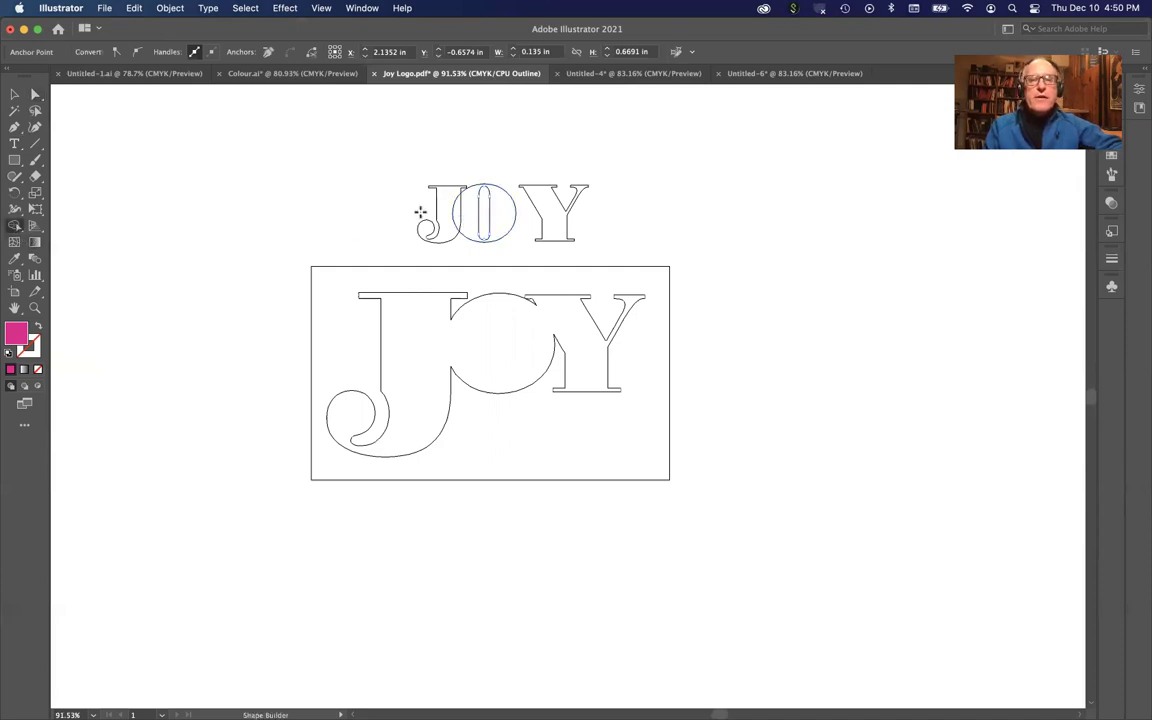
pyautogui.moveTo(466, 216); pyautogui.dragTo(468, 216)
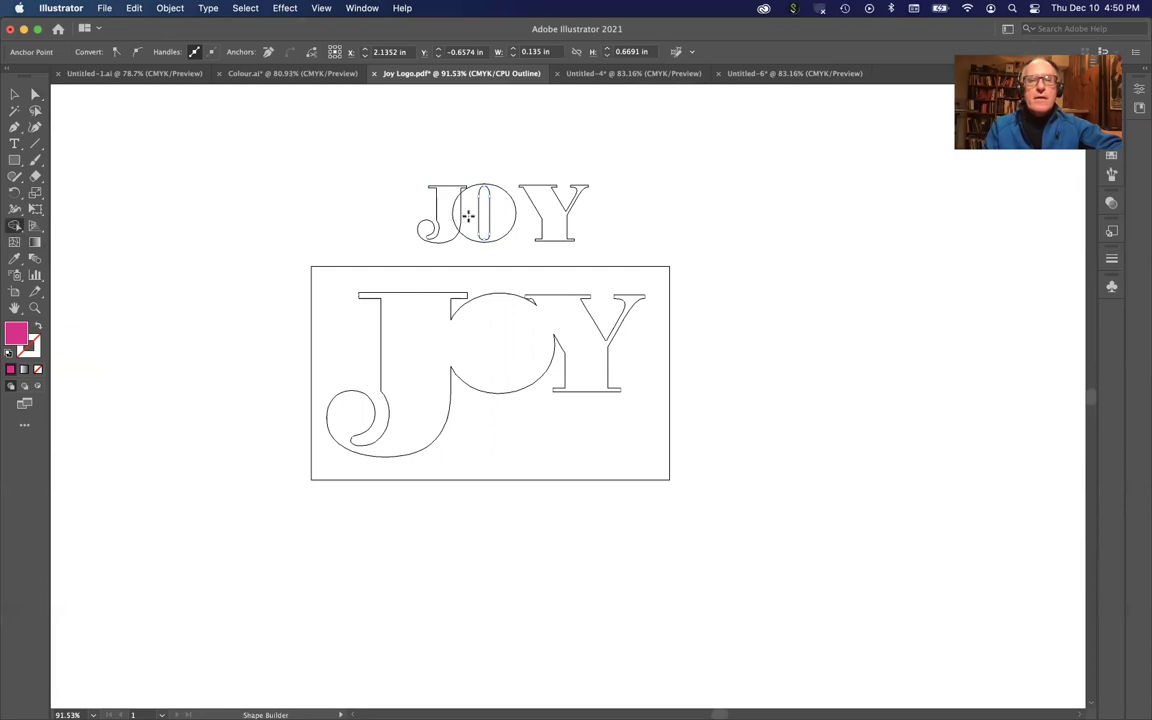
pyautogui.press('a')
pyautogui.moveTo(424, 160); pyautogui.dragTo(506, 252)
pyautogui.hotkey('shift', 'm')
pyautogui.moveTo(453, 213); pyautogui.dragTo(466, 220)
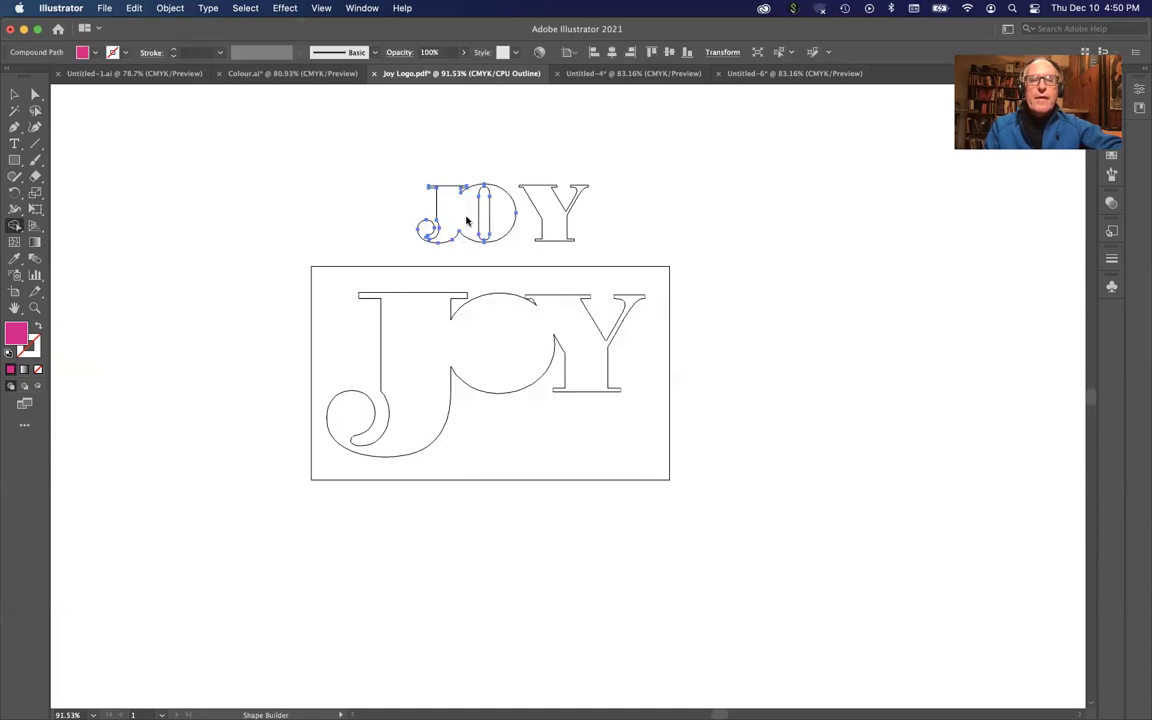
pyautogui.keyDown('super'); pyautogui.click(465, 150); pyautogui.keyUp('super')
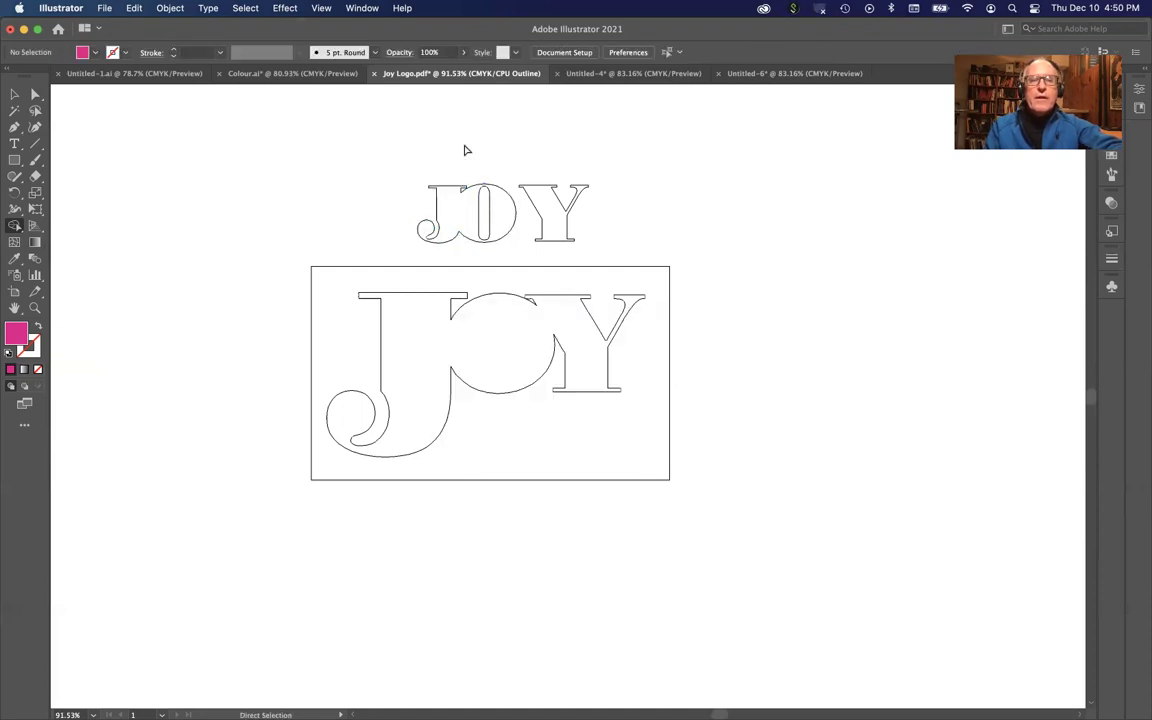
# Select the large JOY compound path on the lower artboard after checking the merged J and O
pyautogui.keyDown('super'); pyautogui.click(482, 391); pyautogui.keyUp('super')
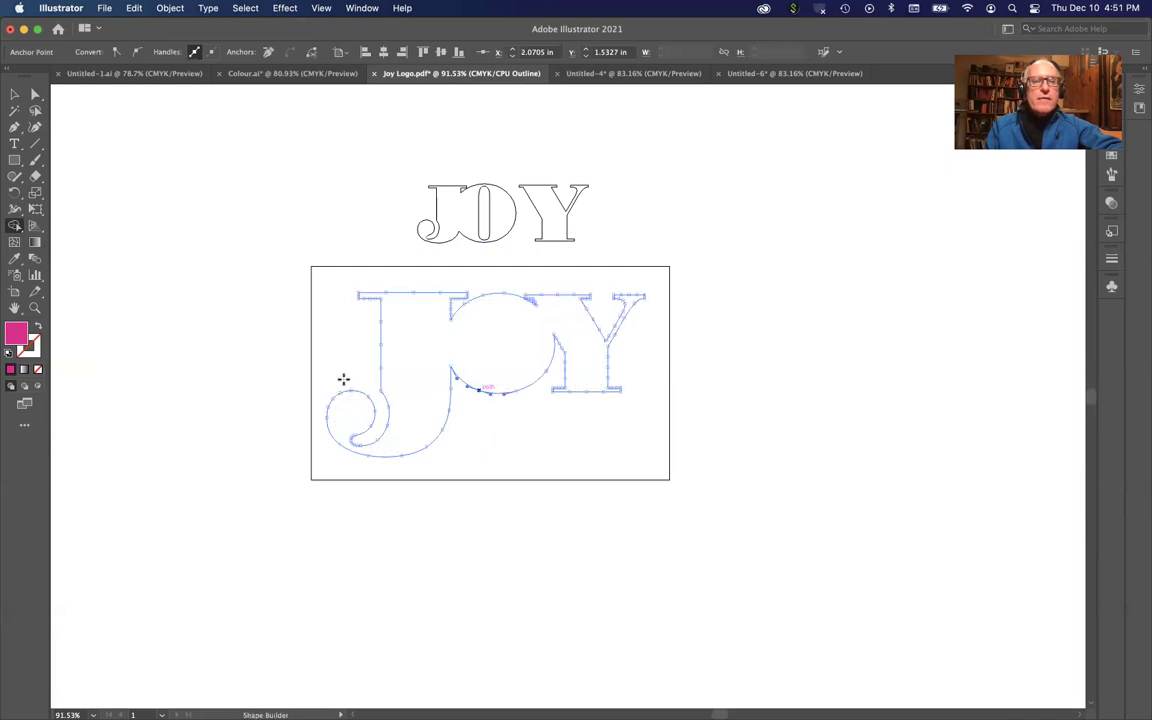
pyautogui.click(14, 95)
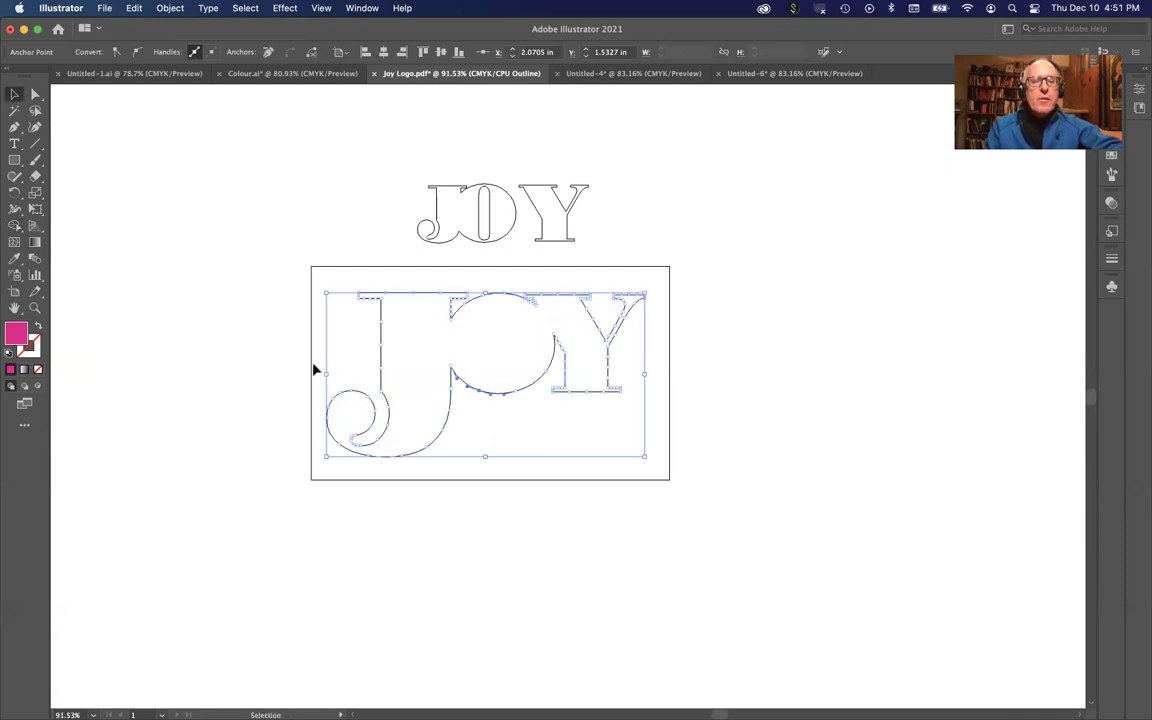
pyautogui.click(364, 376)
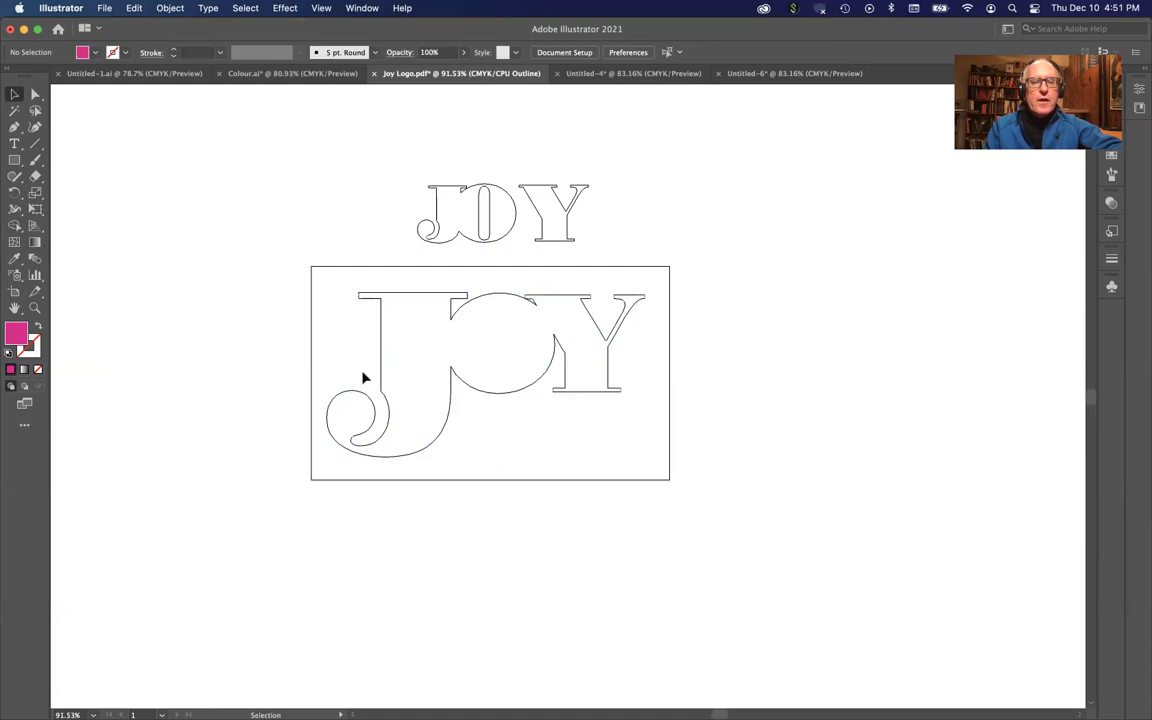
pyautogui.click(432, 231)
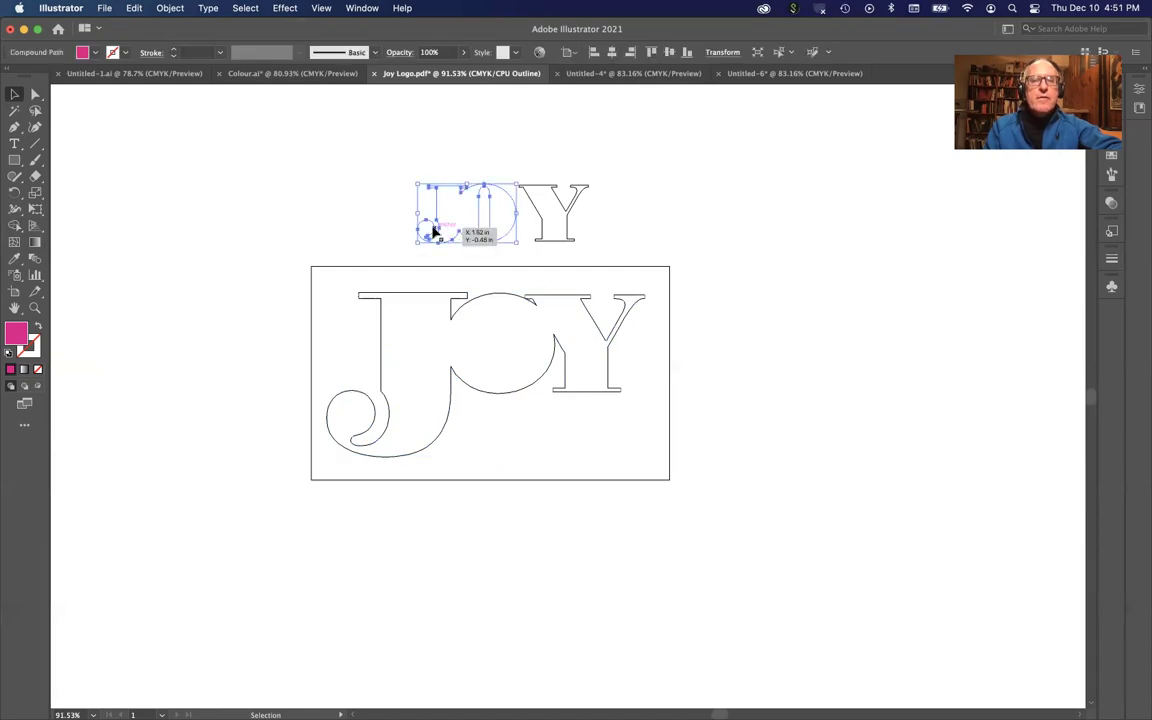
pyautogui.click(433, 231)
pyautogui.keyDown('alt'); pyautogui.scroll(5, 434, 232); pyautogui.keyUp('alt')
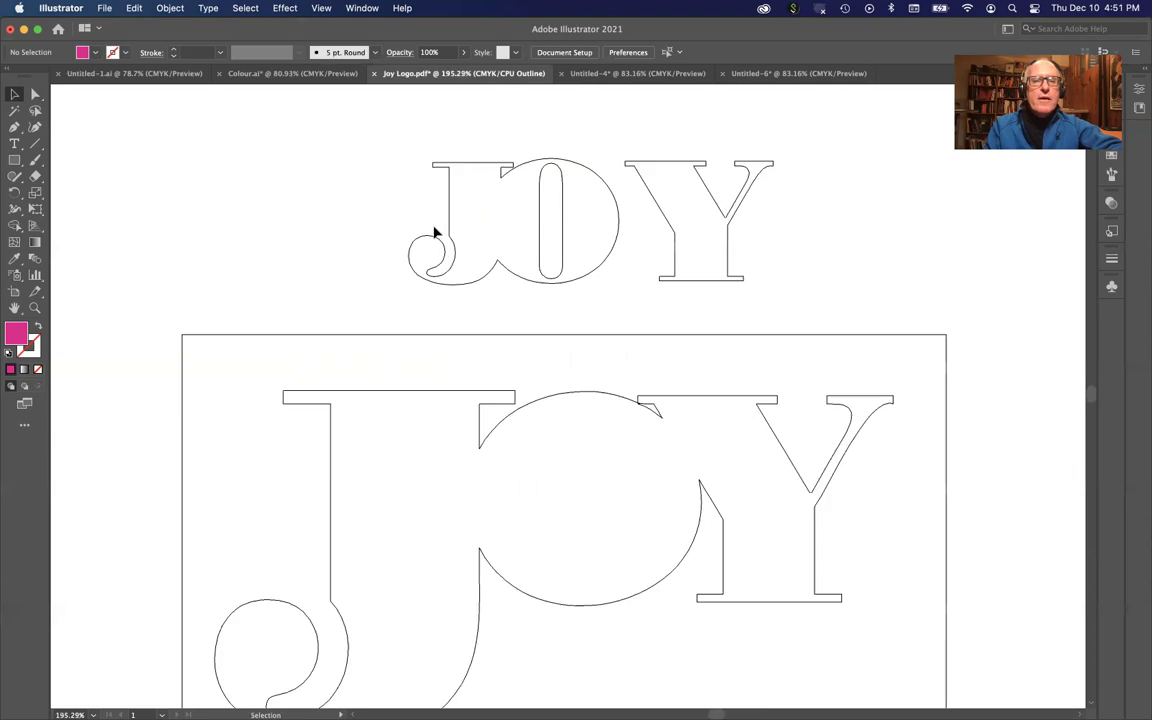
pyautogui.keyDown('alt'); pyautogui.scroll(3, 434, 233); pyautogui.keyUp('alt')
pyautogui.click(437, 246)
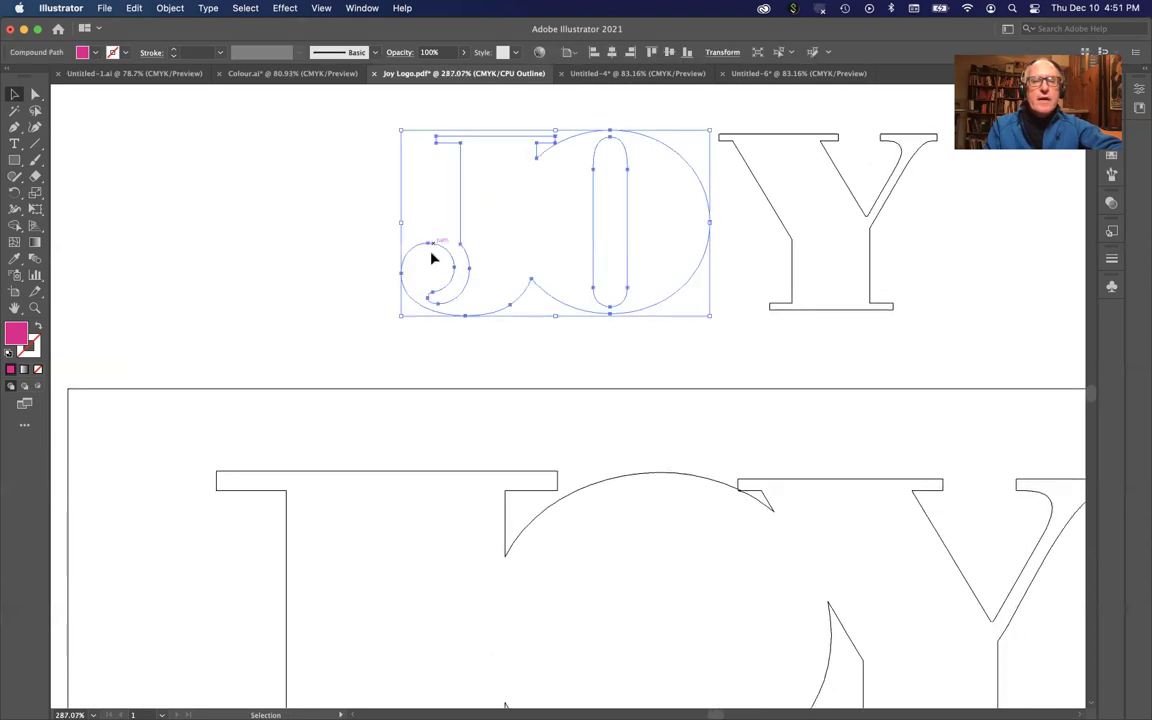
pyautogui.scroll(-10, 418, 445)
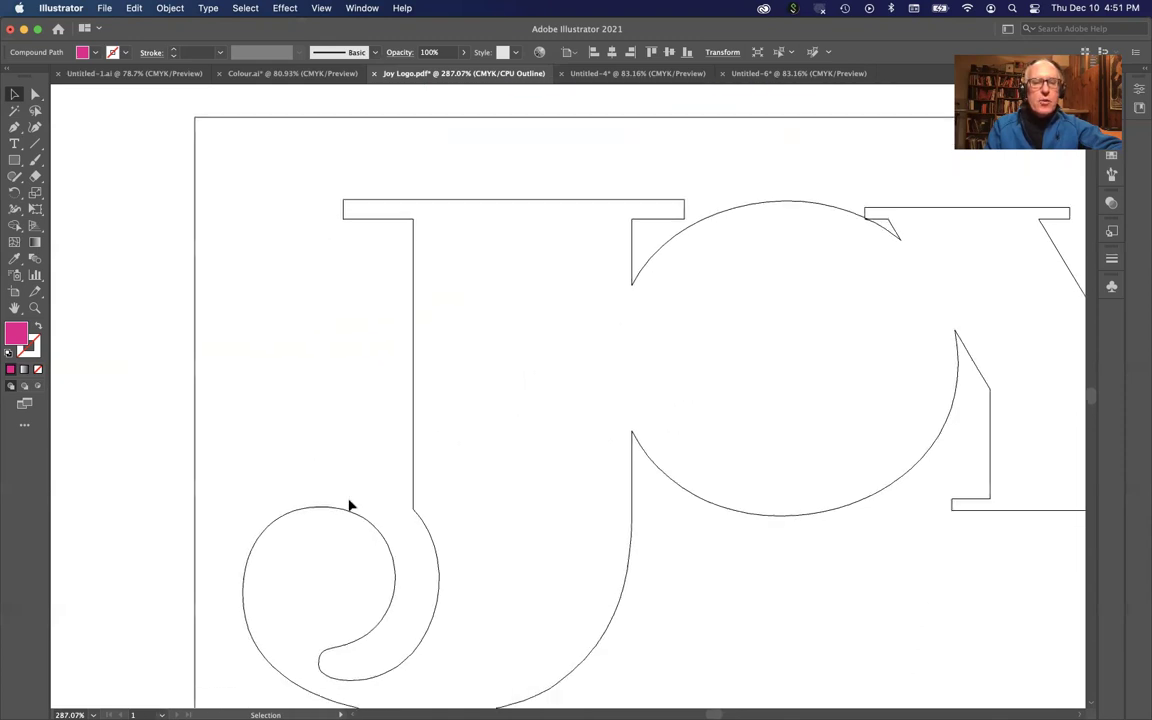
pyautogui.click(349, 511)
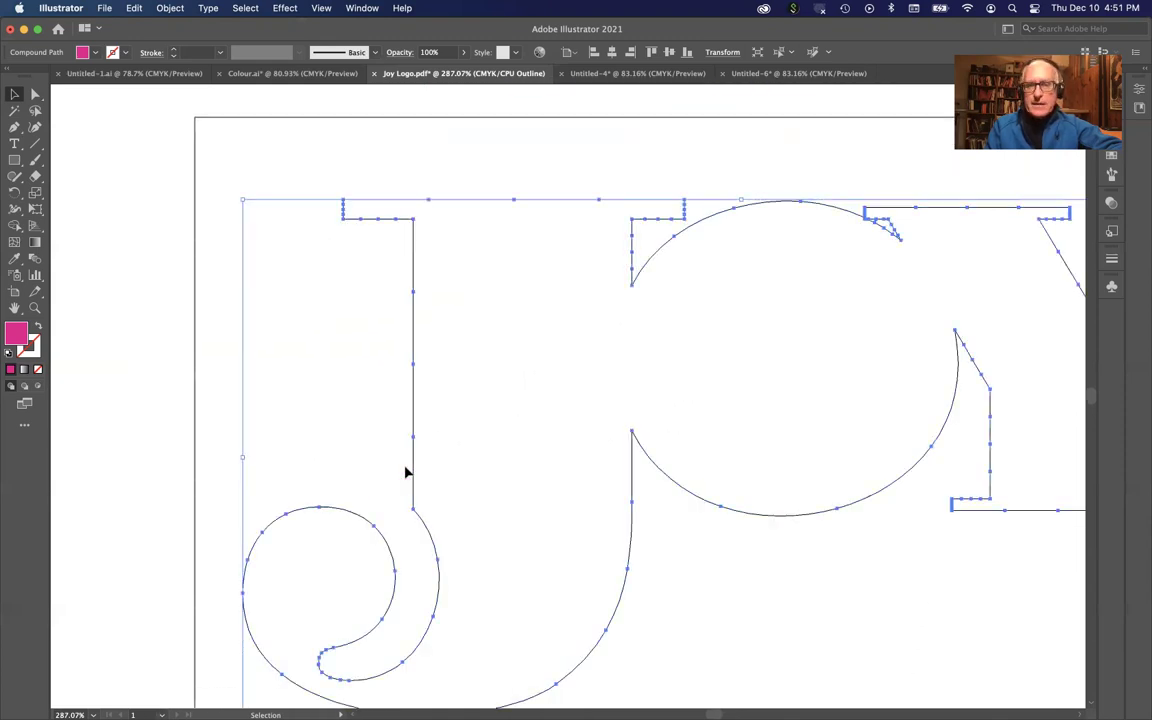
# Add anchor points to the JOY outline with Object > Path > Add Anchor Points
pyautogui.click(176, 12)
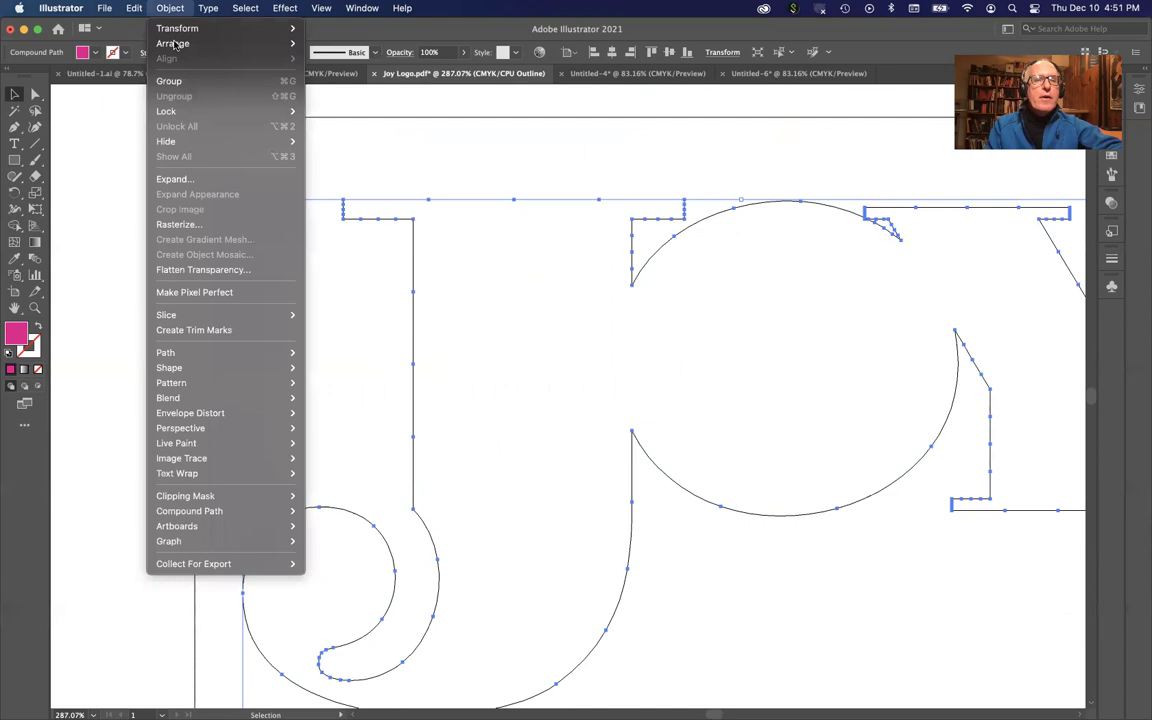
pyautogui.moveTo(250, 354)
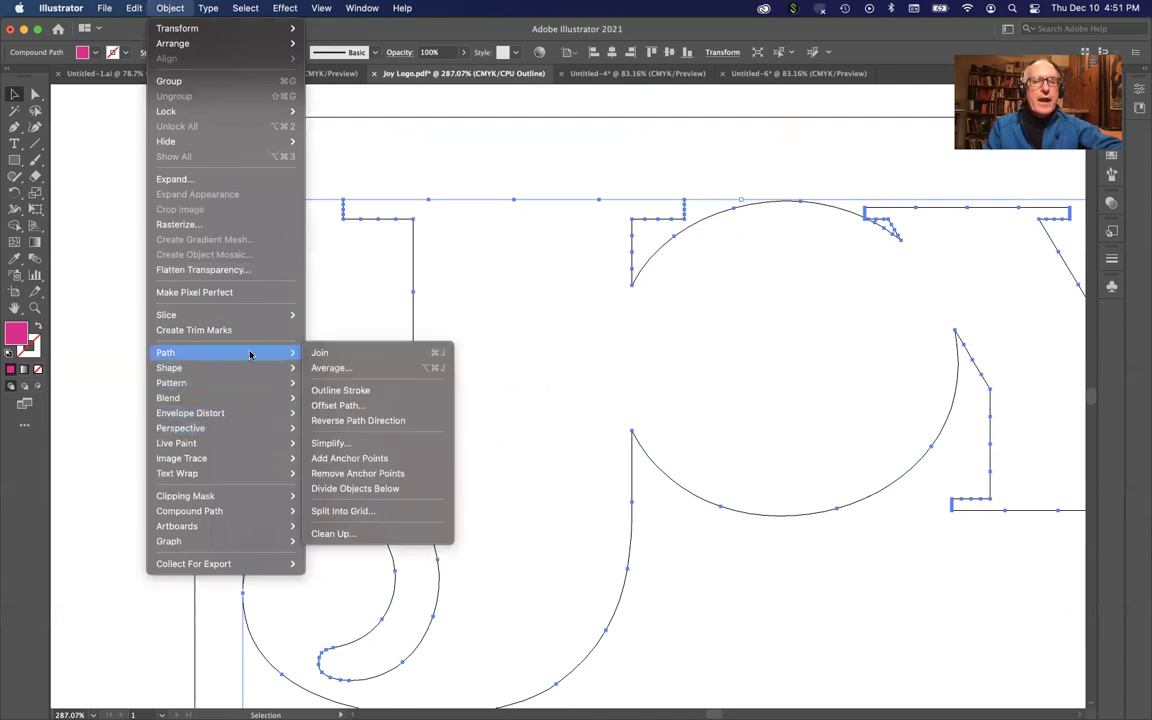
pyautogui.click(370, 463)
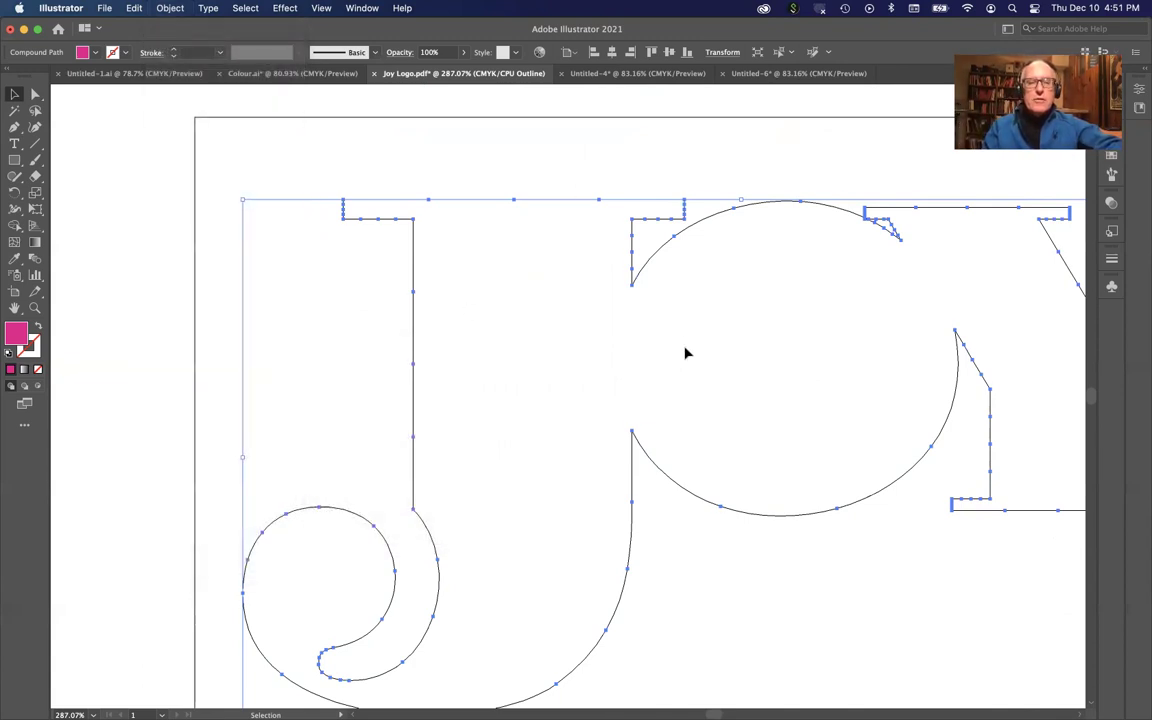
# Marquee-select the spare small JOY copy above the rectangle and delete it
pyautogui.scroll(-5, 687, 353)
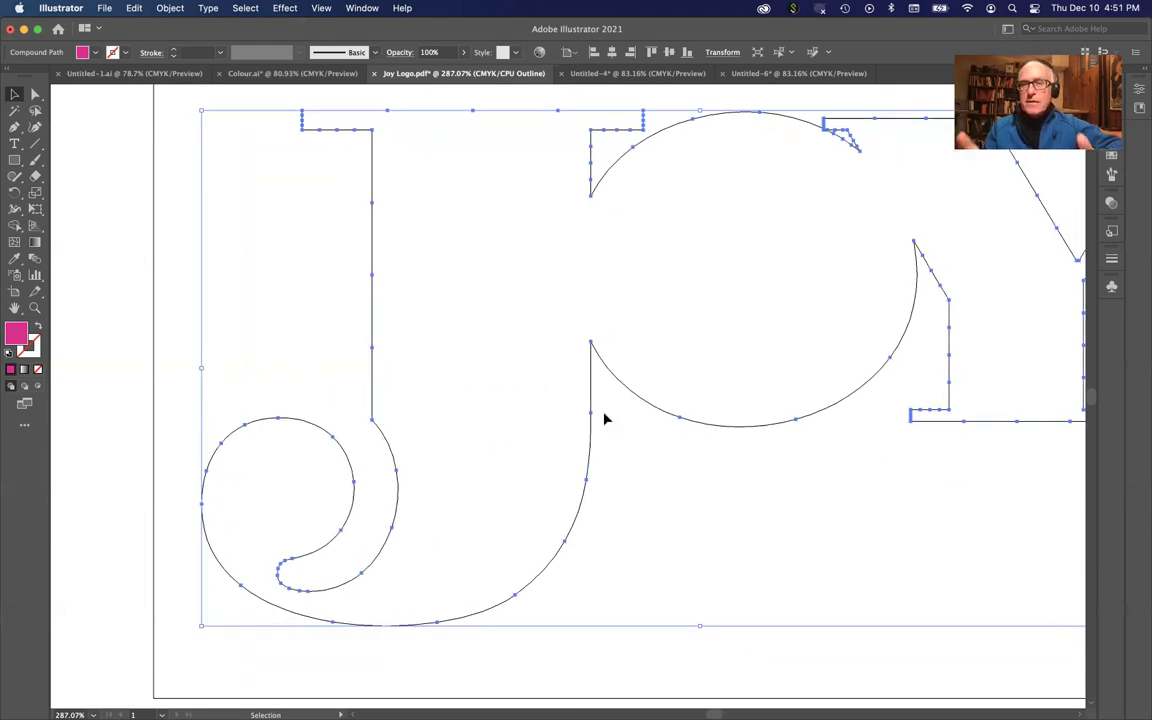
pyautogui.scroll(3, 605, 419)
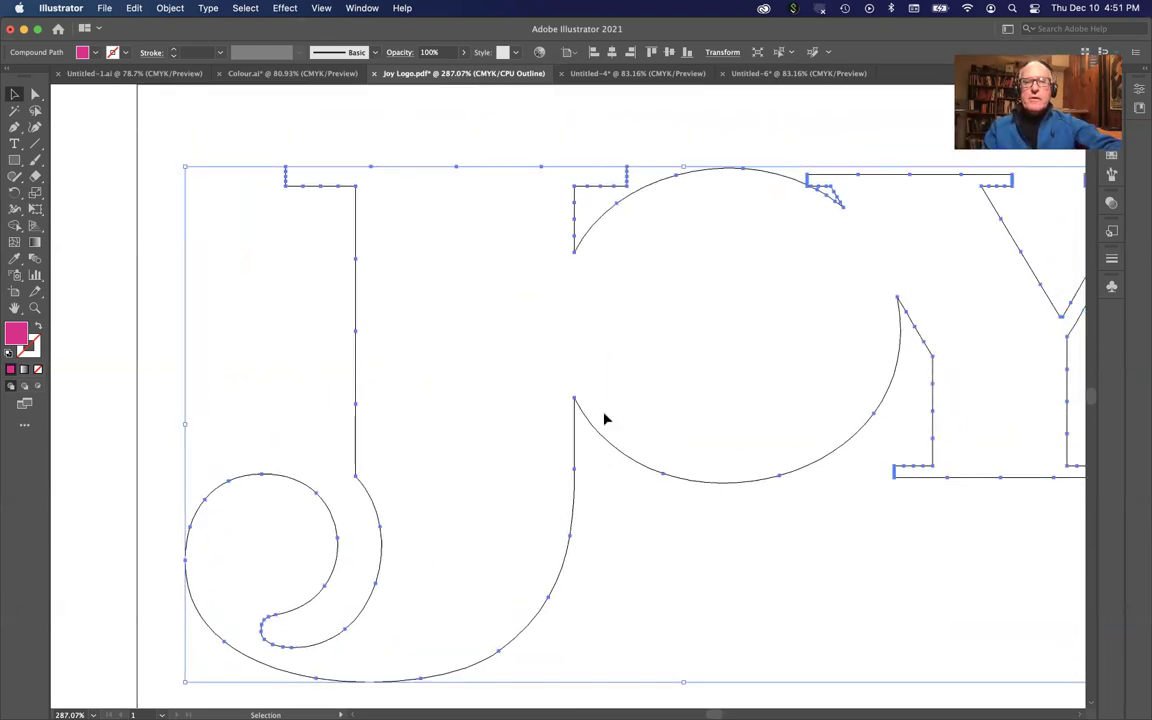
pyautogui.keyDown('alt'); pyautogui.scroll(-5, 604, 417); pyautogui.keyUp('alt')
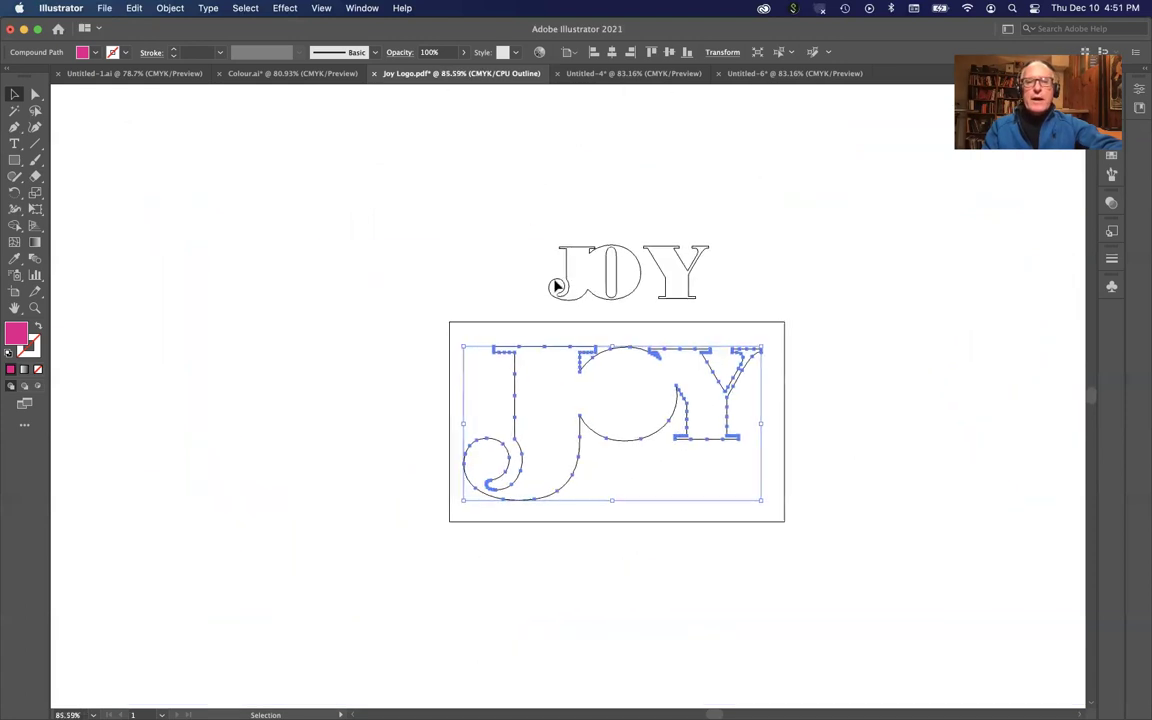
pyautogui.moveTo(527, 228); pyautogui.dragTo(731, 326)
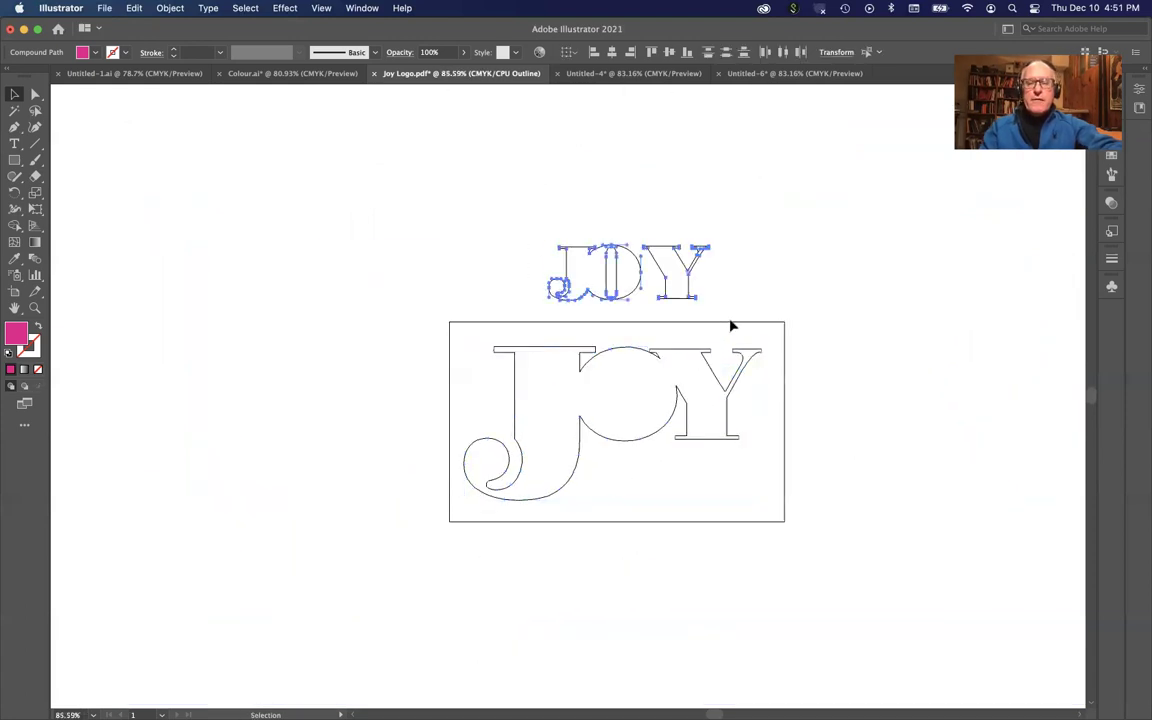
pyautogui.press('Delete')
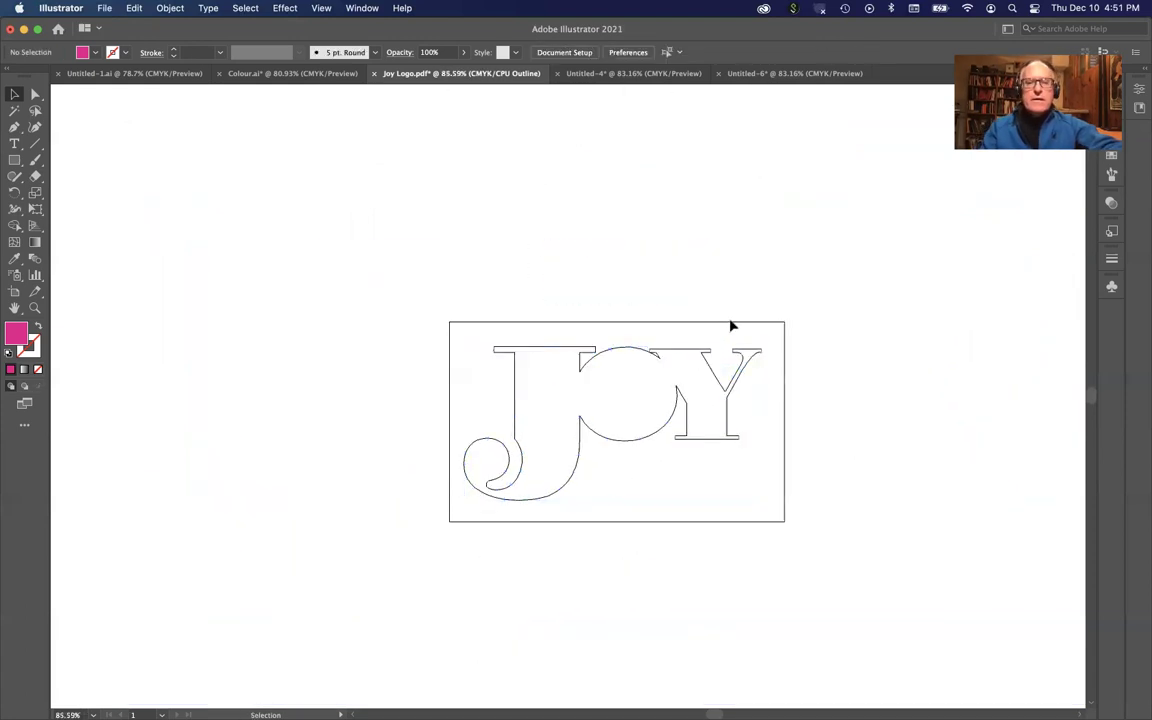
pyautogui.click(106, 8)
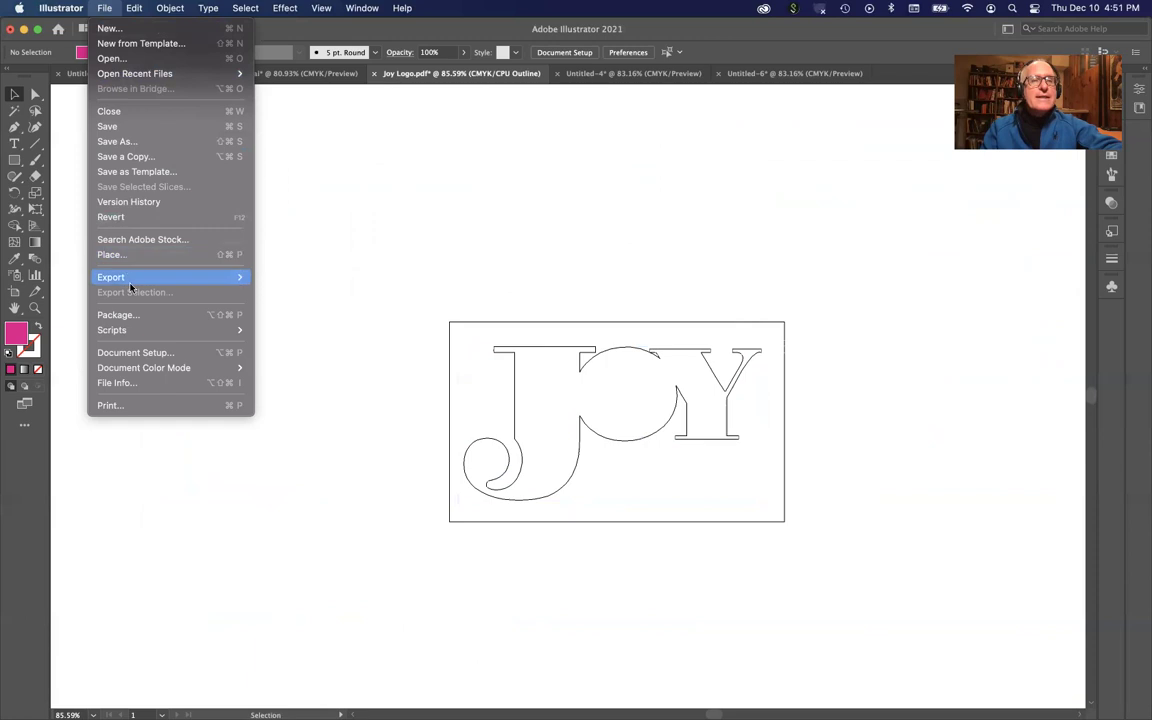
pyautogui.click(122, 146)
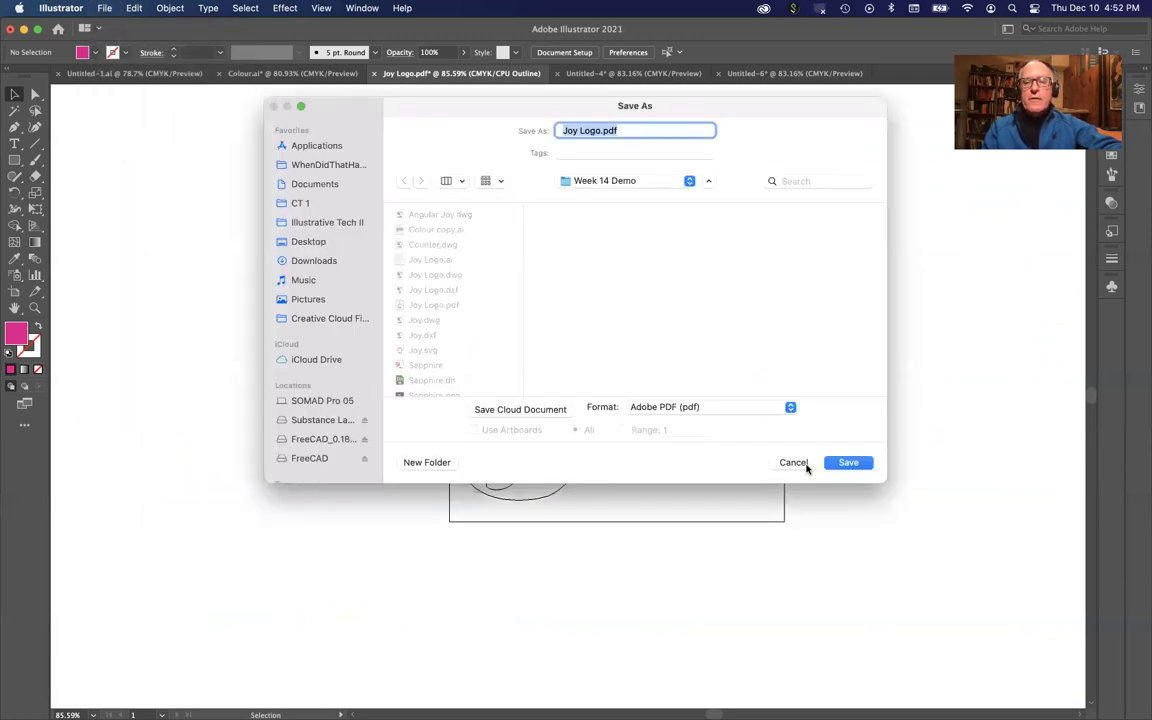
pyautogui.click(794, 462)
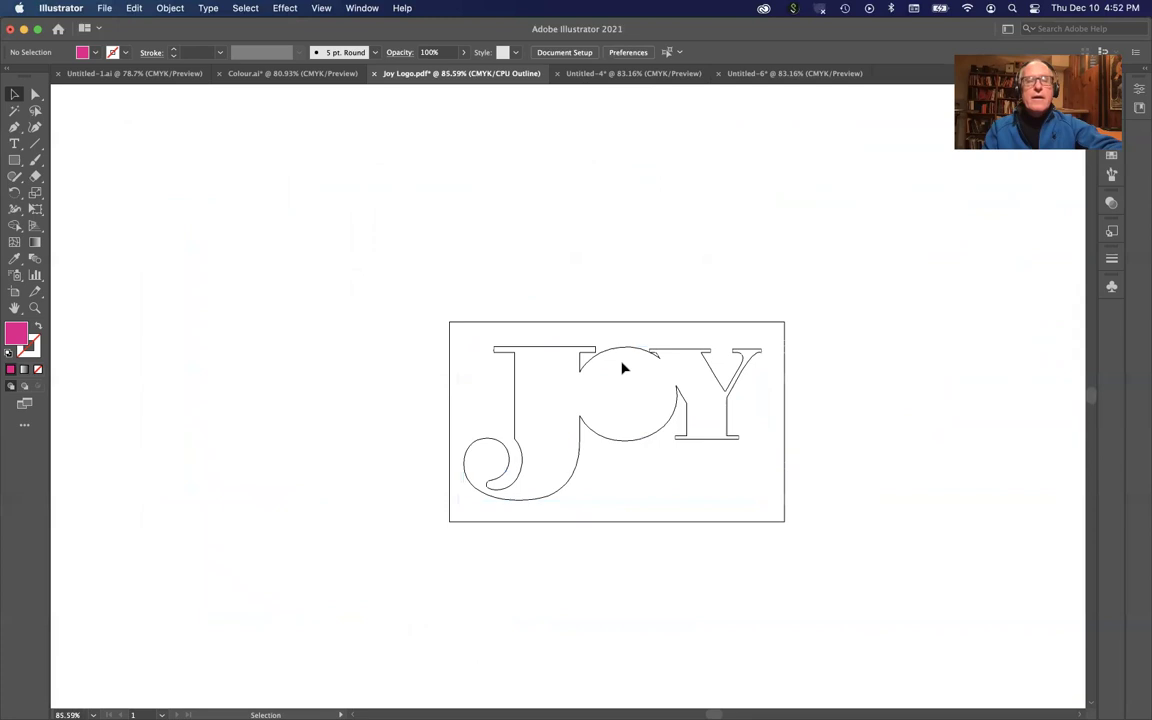
# Export the artwork as Joy Logo.dwg in Autodesk RealDWG format, replacing the existing file
pyautogui.click(103, 7)
pyautogui.moveTo(130, 277)
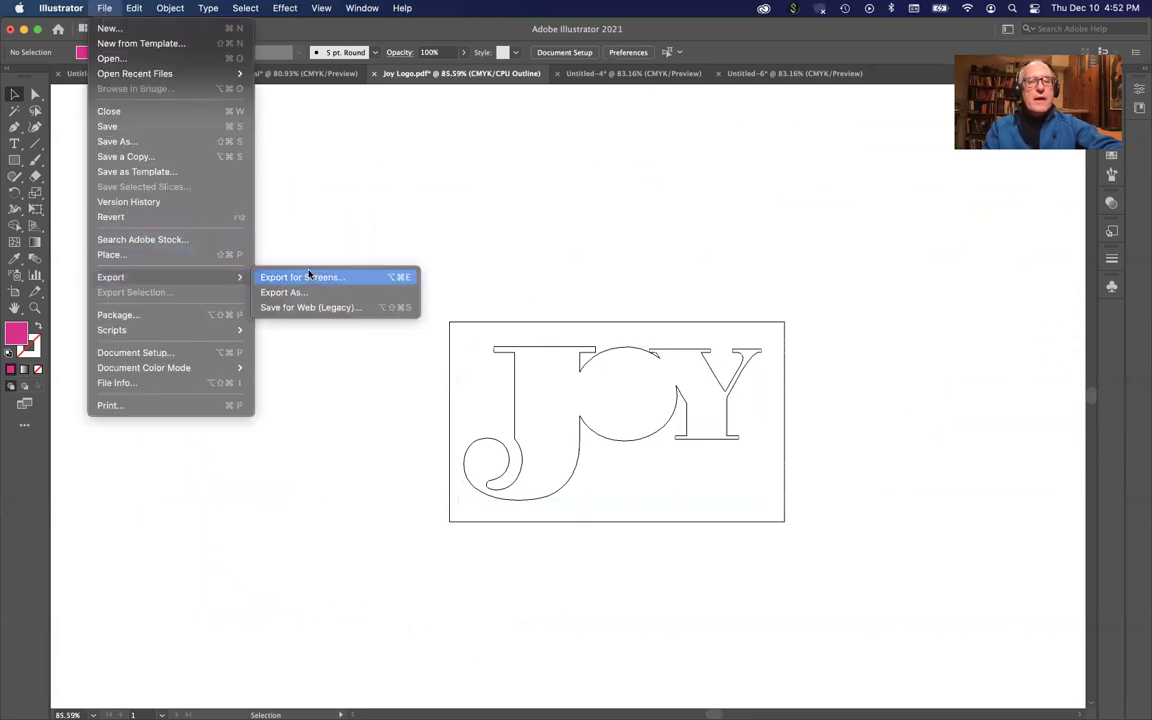
pyautogui.click(321, 293)
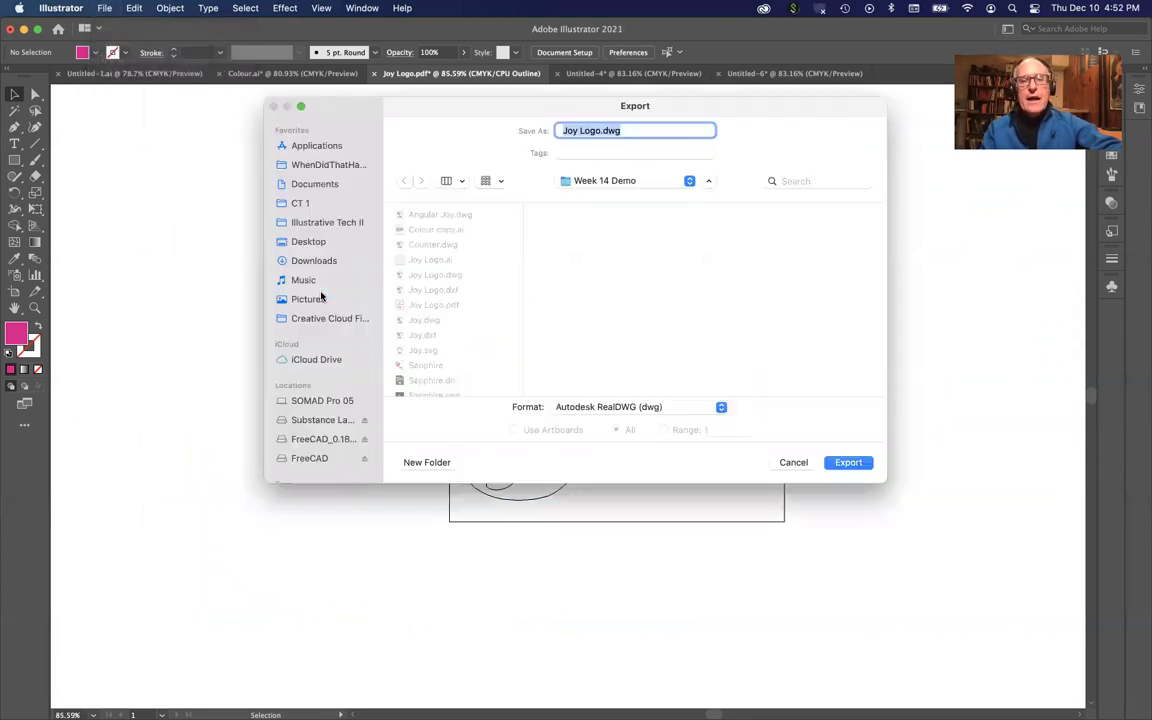
pyautogui.click(684, 410)
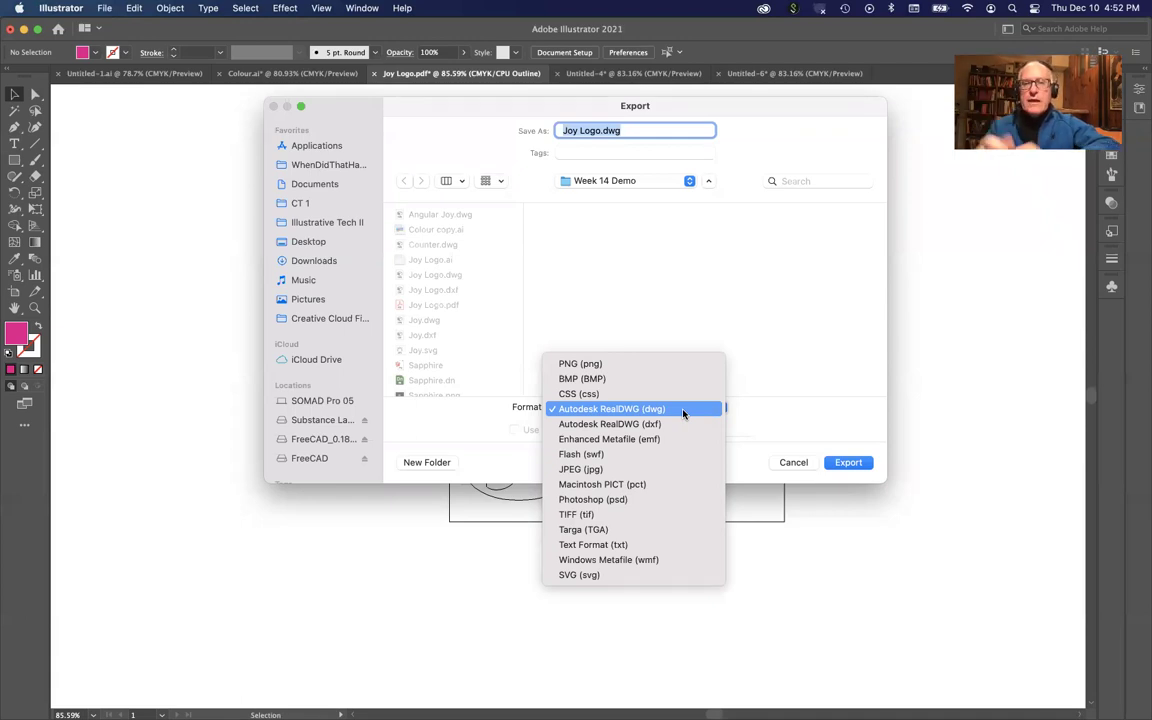
pyautogui.click(850, 463)
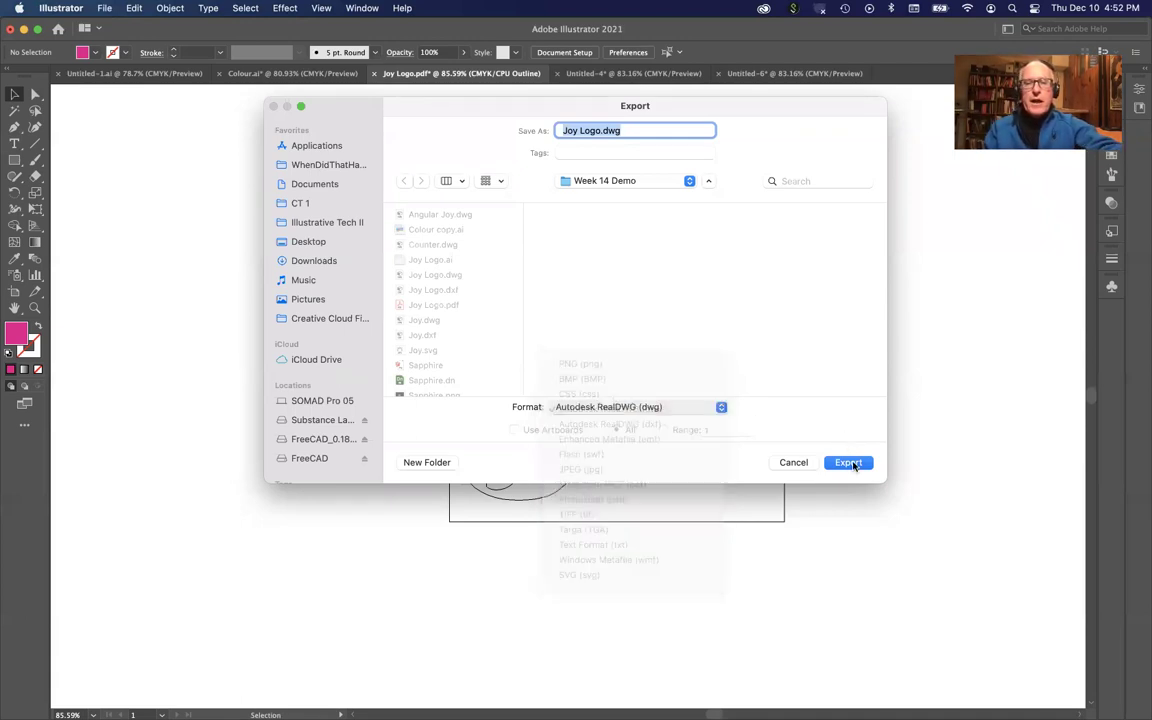
pyautogui.click(617, 360)
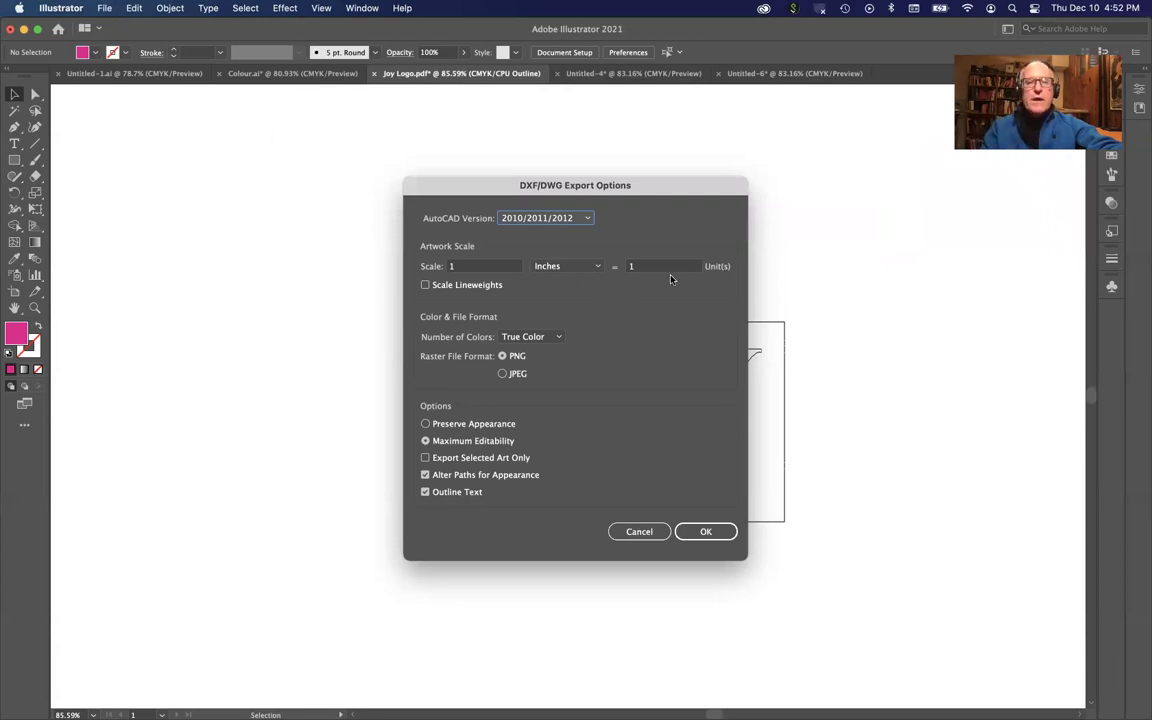
pyautogui.click(707, 532)
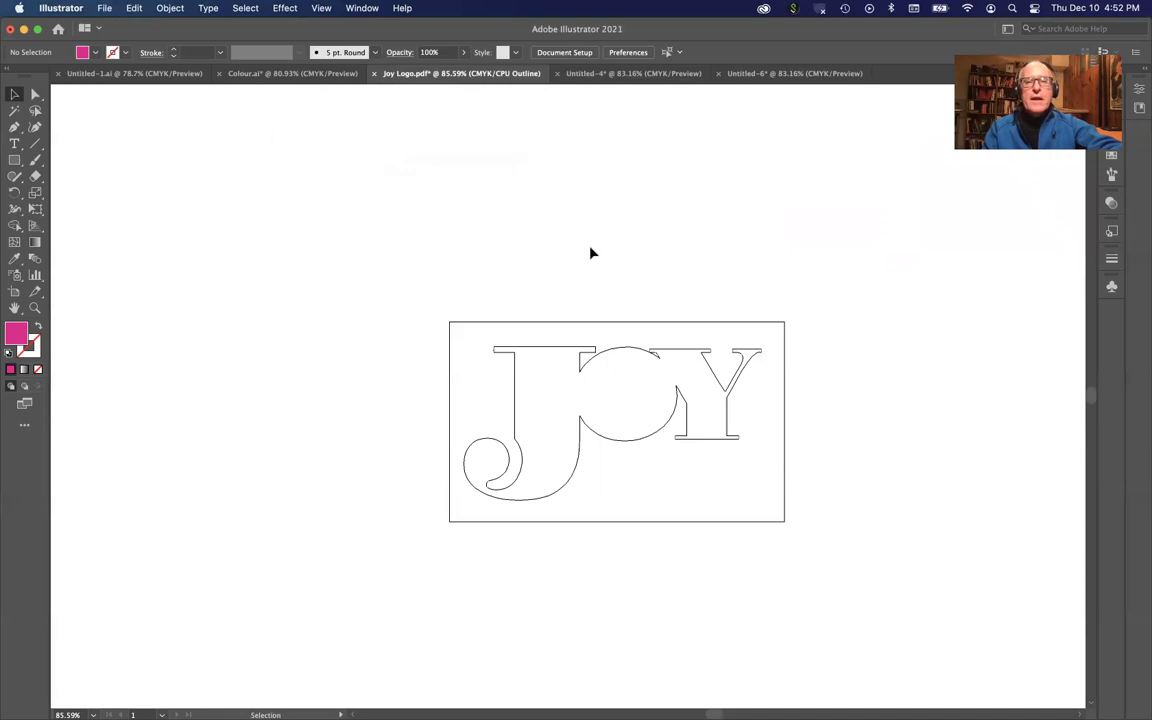
# Switch to SketchUp and delete the sample person figure
pyautogui.press('super+Tab')
pyautogui.press('super+Tab')
pyautogui.press('super+Tab')
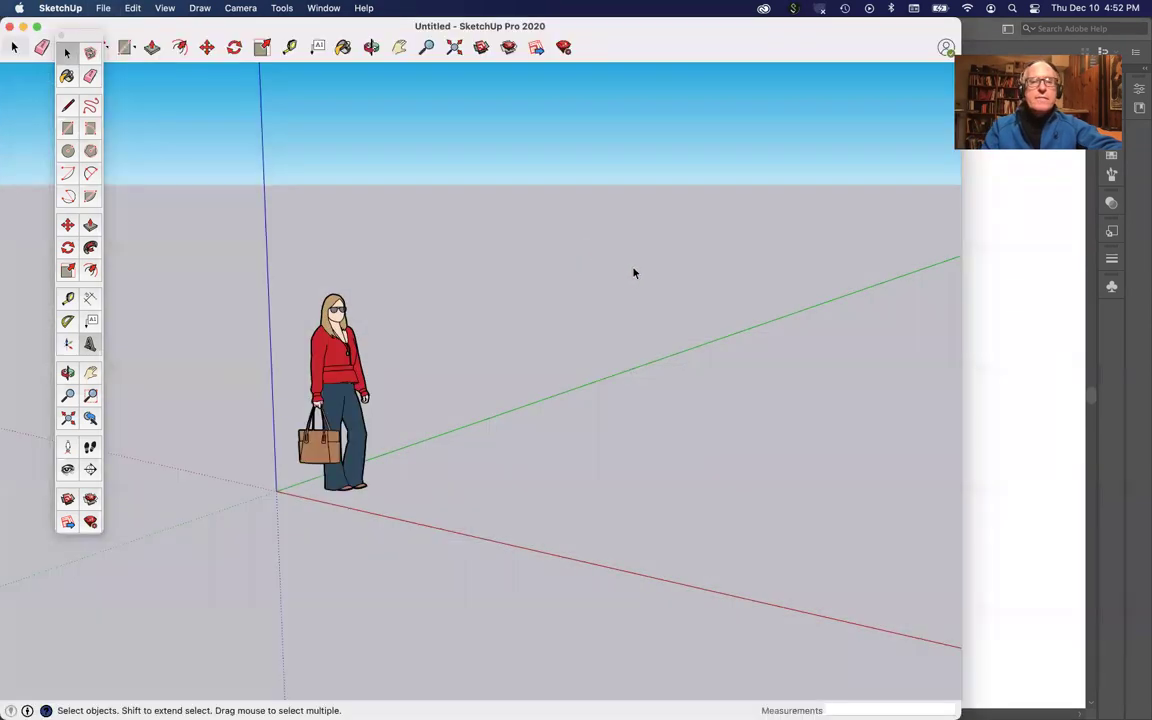
pyautogui.click(348, 357)
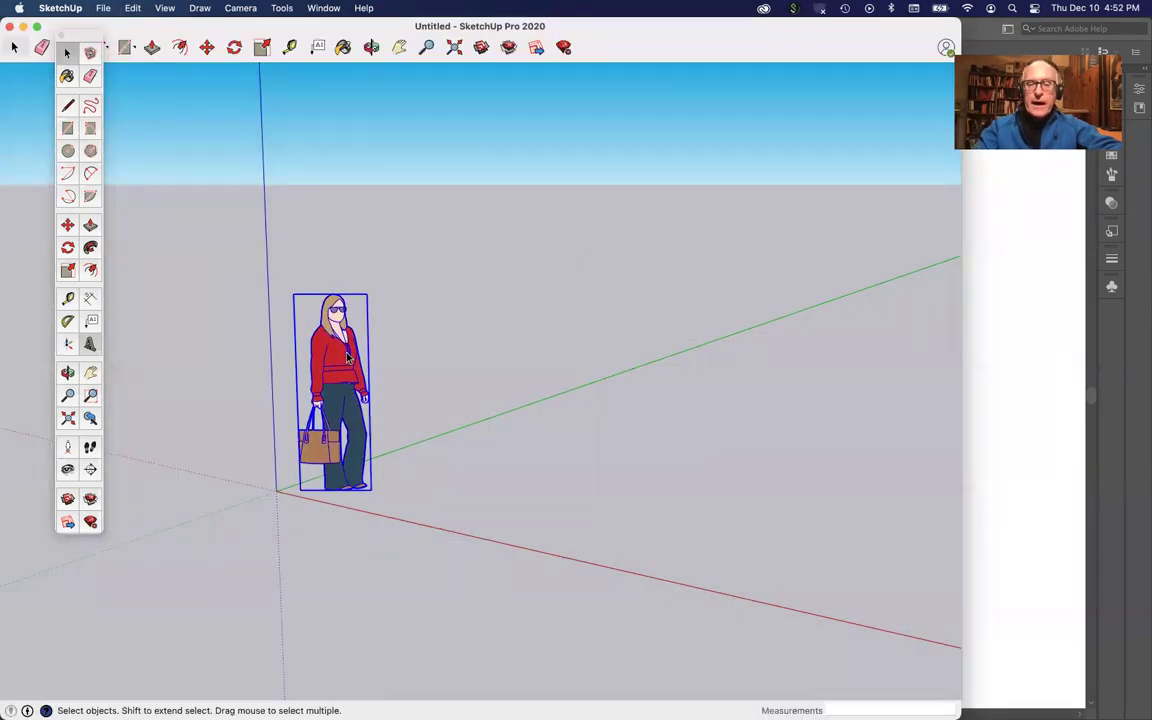
pyautogui.press('Delete')
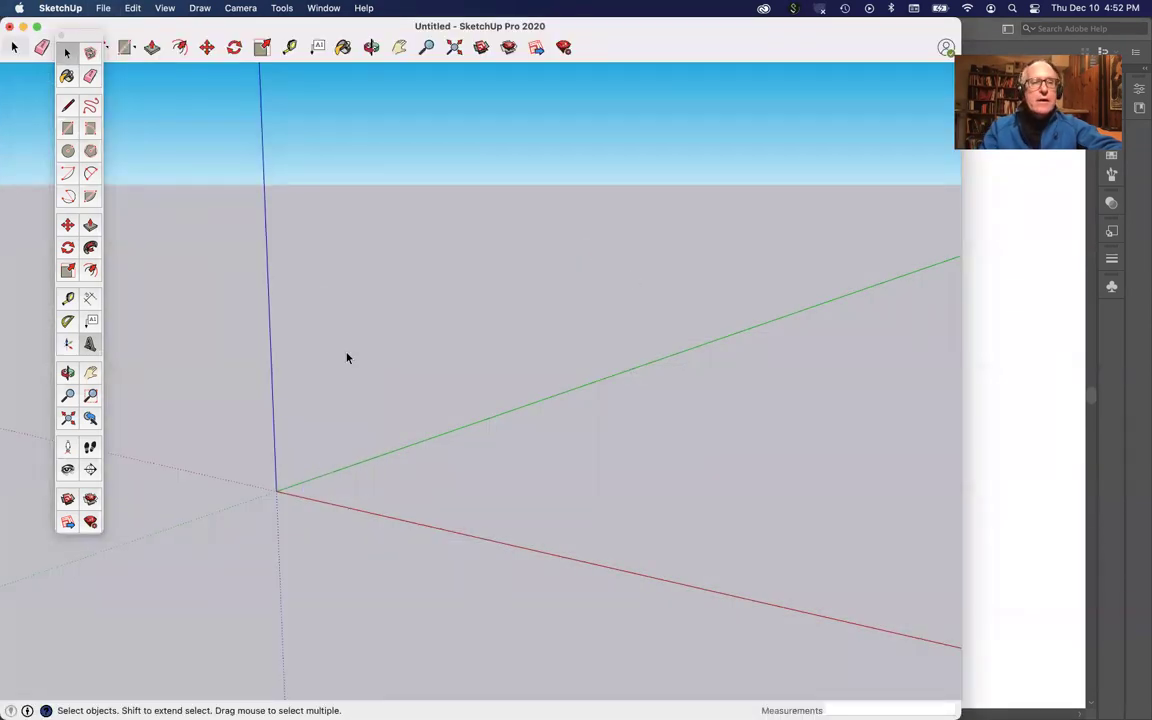
# Import Joy Logo.dwg as an AutoCAD file, confirming its import options
pyautogui.click(104, 9)
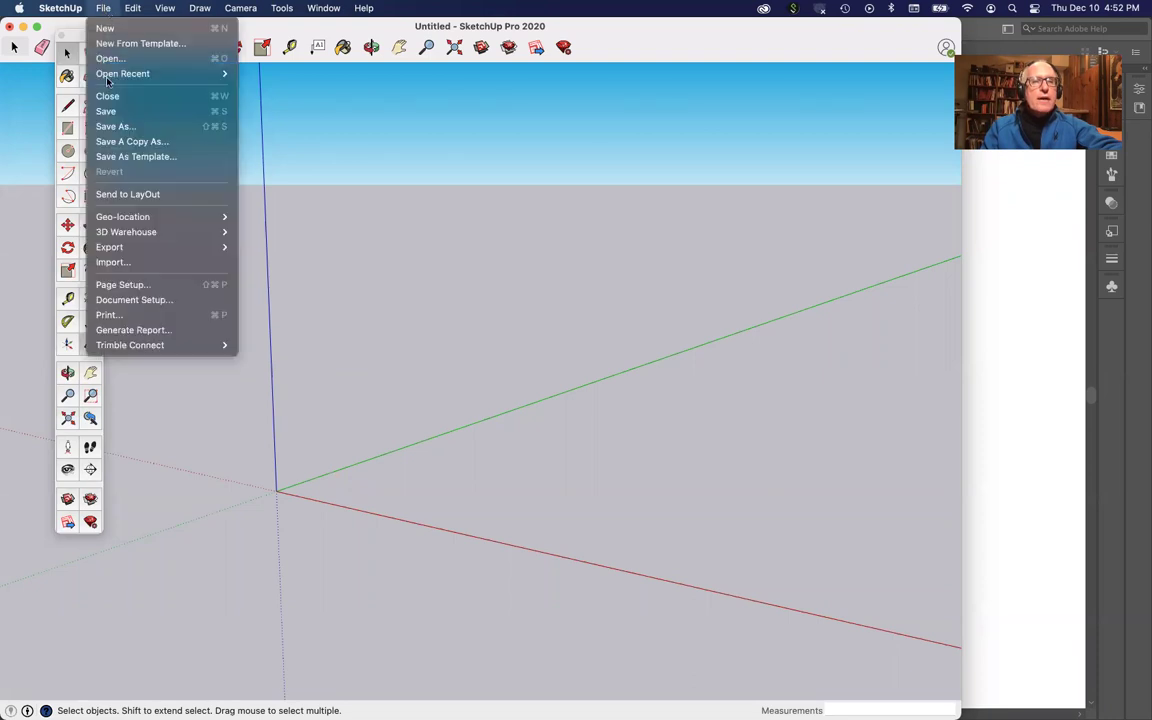
pyautogui.click(129, 263)
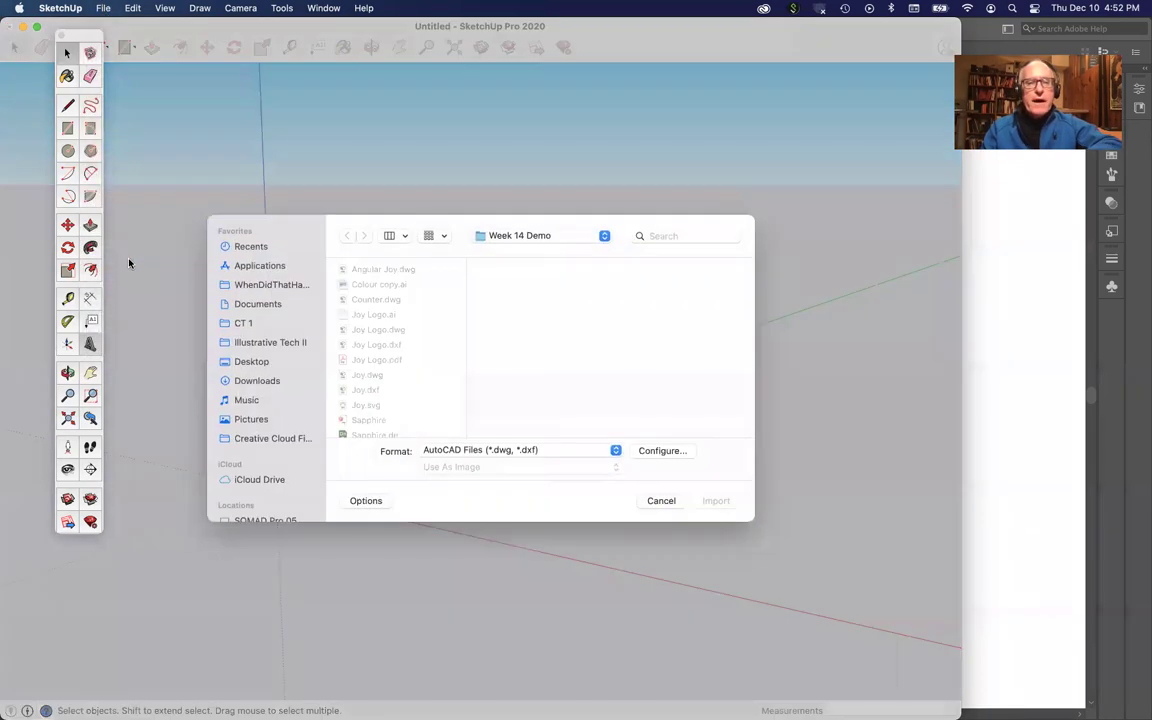
pyautogui.click(393, 330)
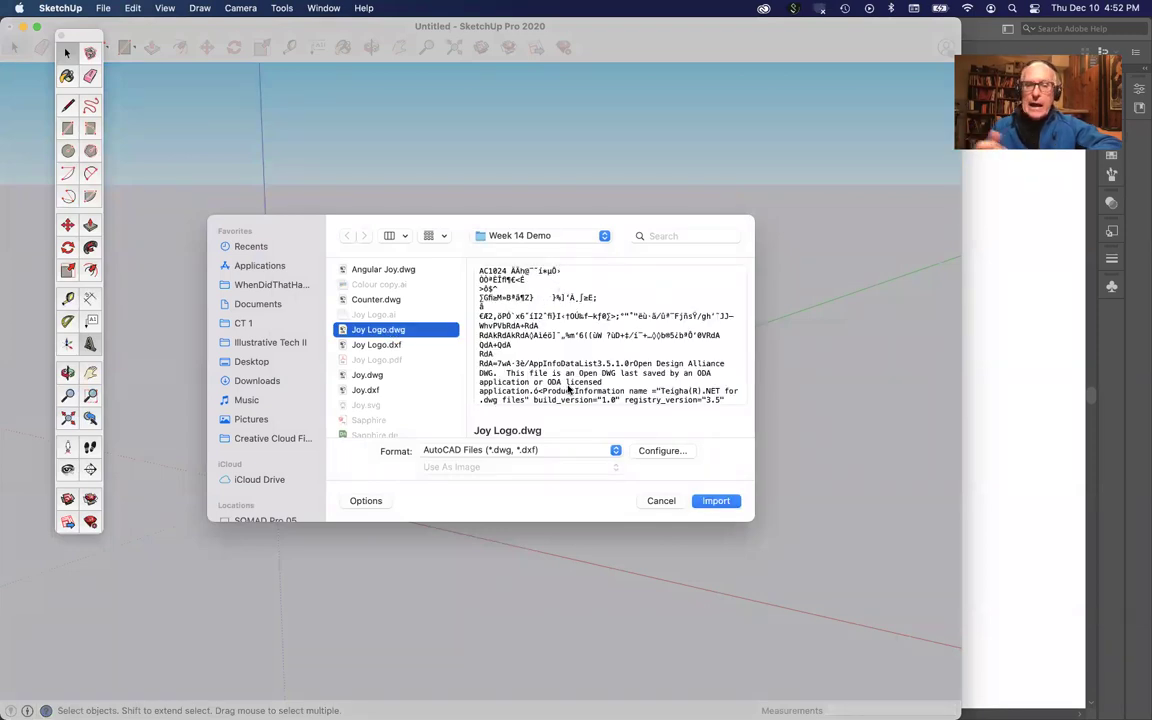
pyautogui.click(674, 451)
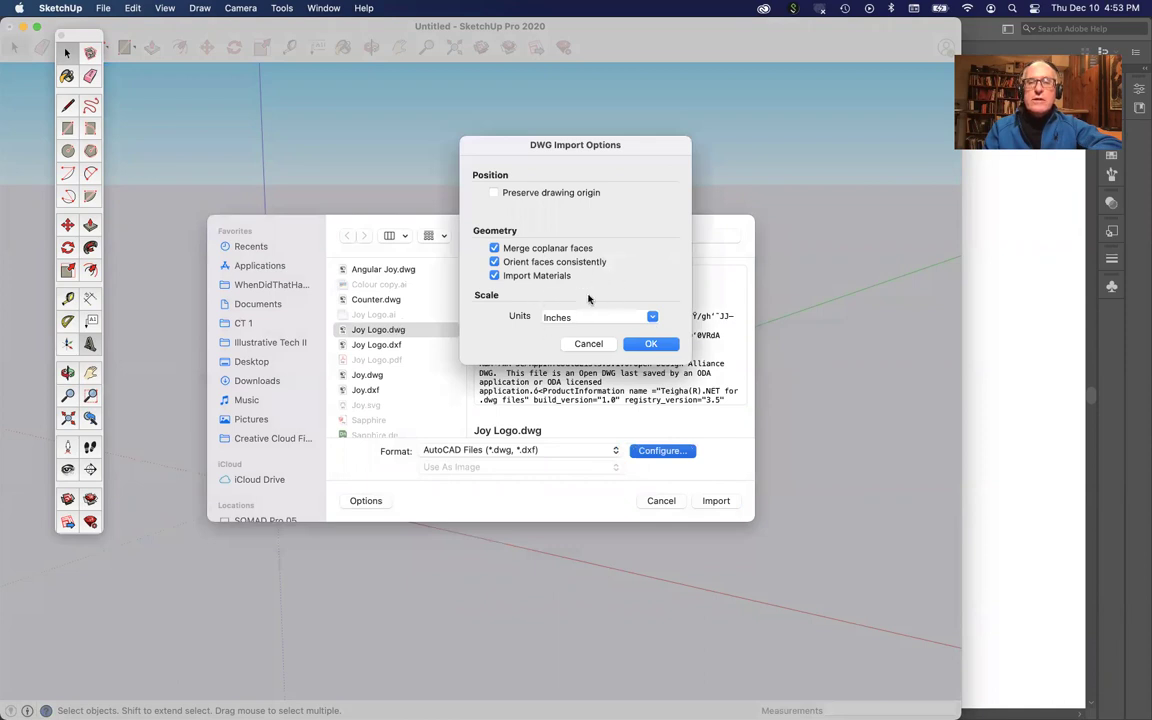
pyautogui.click(664, 346)
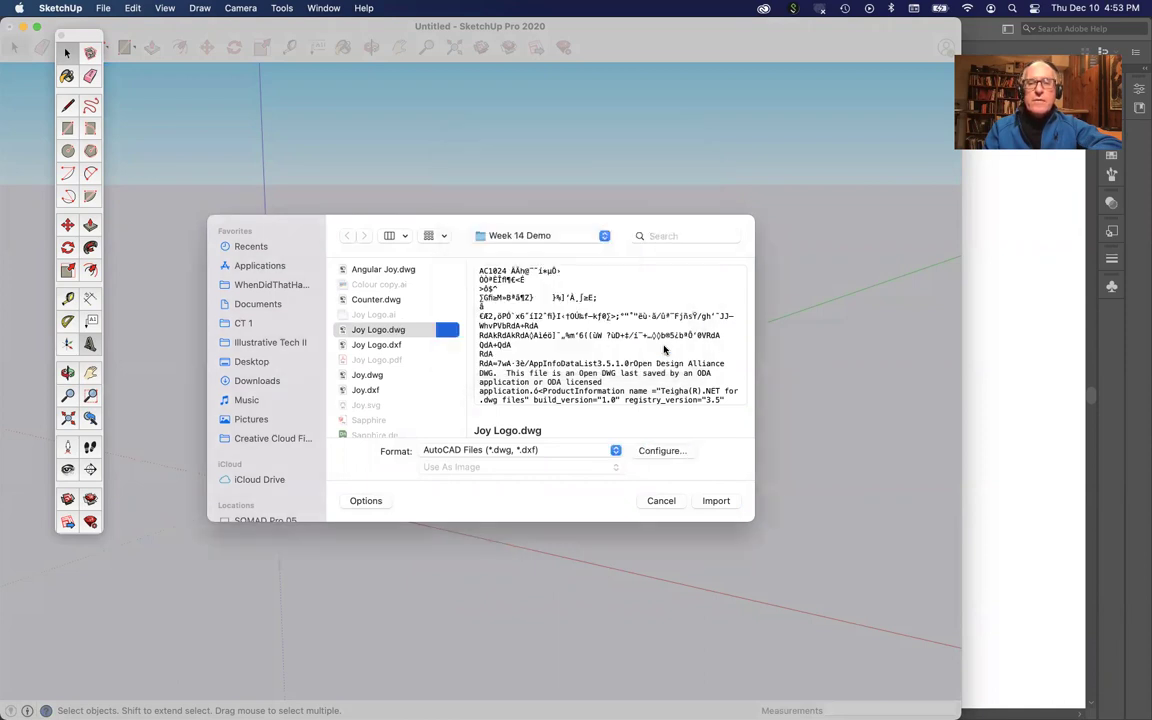
pyautogui.click(716, 501)
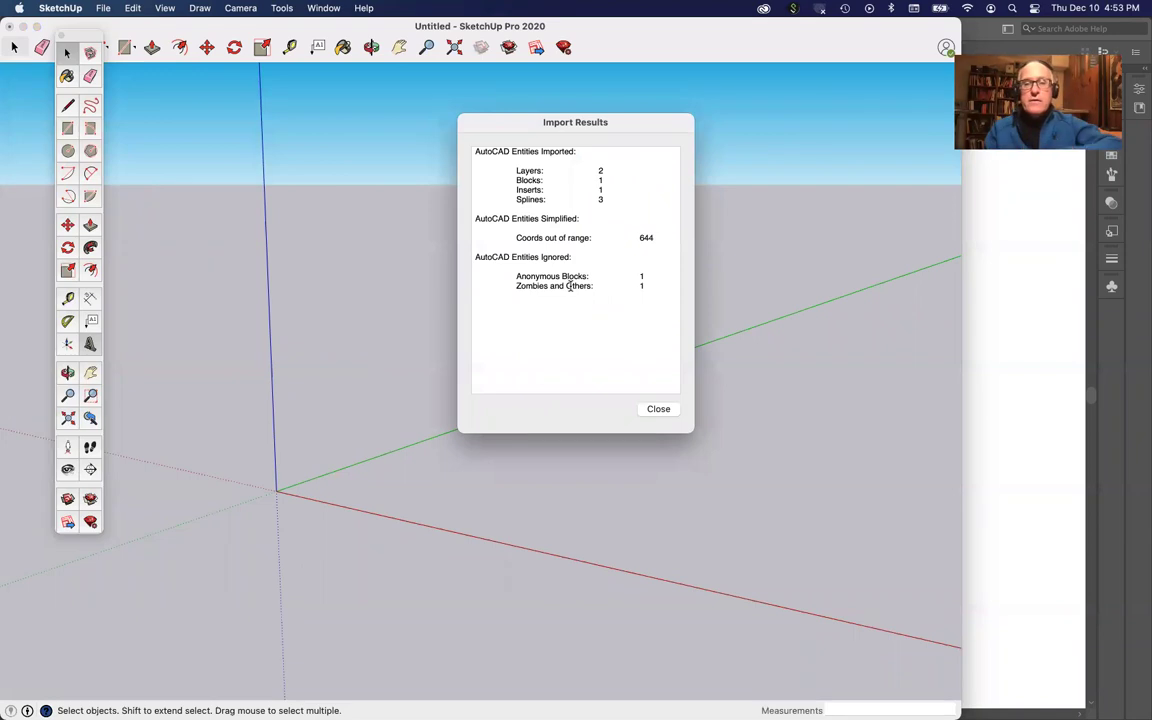
# Close the Import Results report and cancel the Open dialog
pyautogui.click(658, 409)
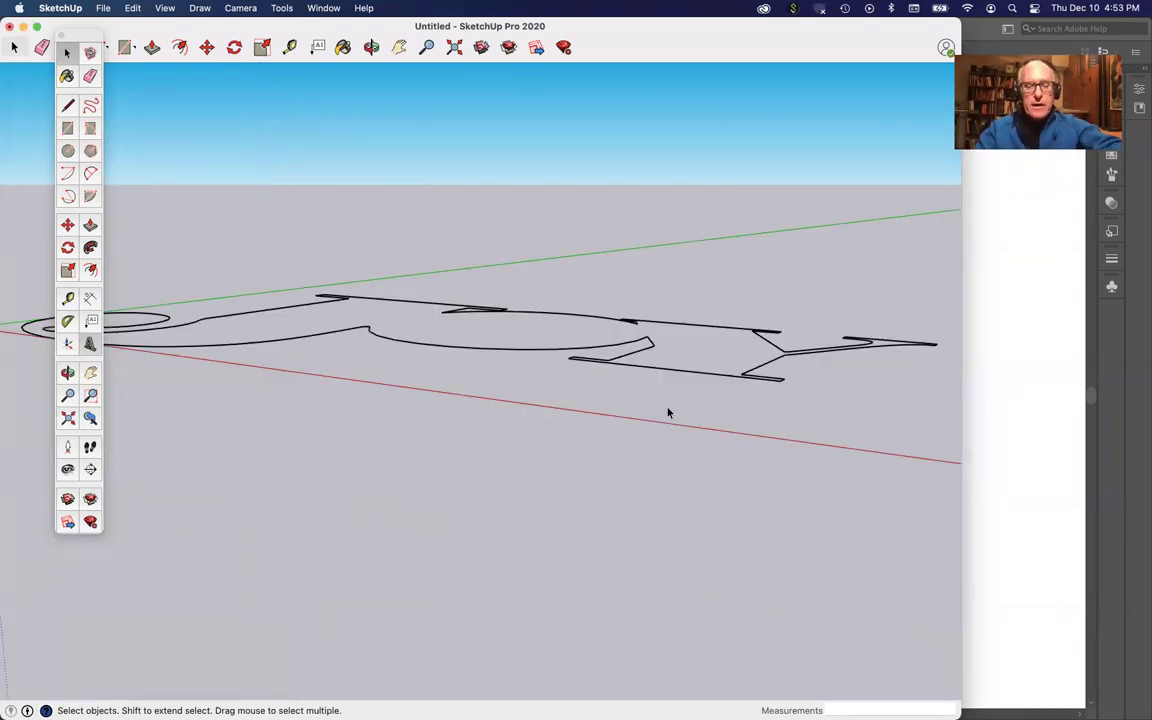
pyautogui.press('super+o')
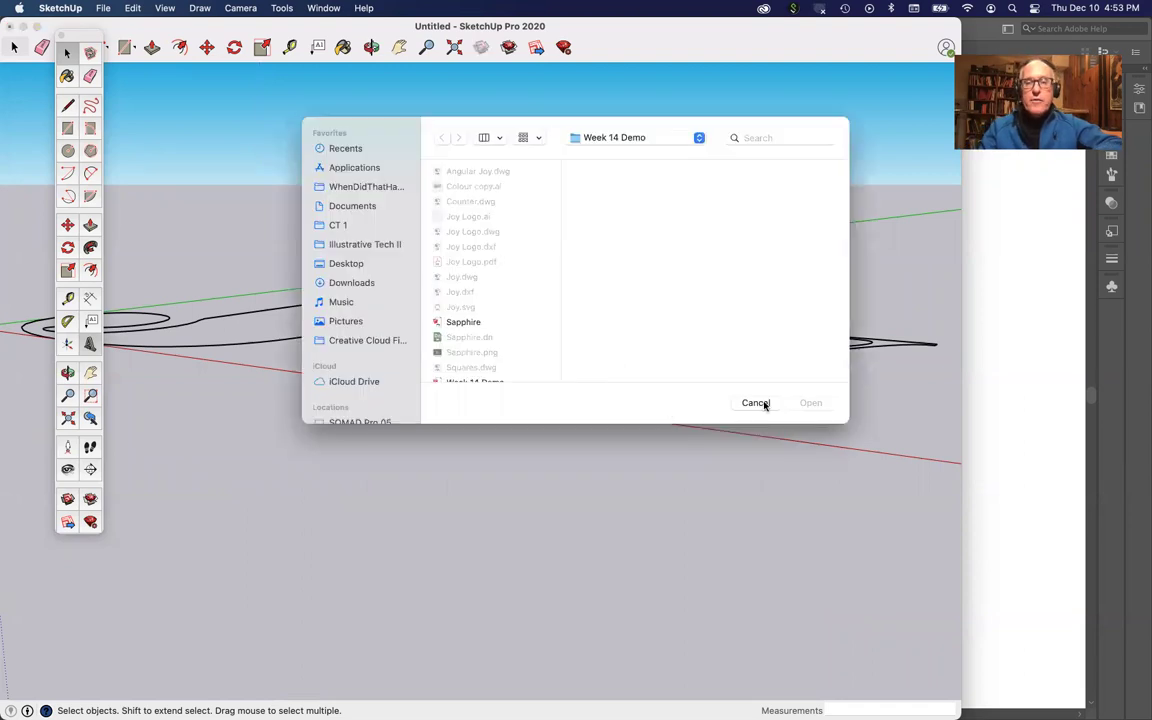
pyautogui.click(755, 403)
# Orbit the view to look straight at the JOY outline
pyautogui.press('o')
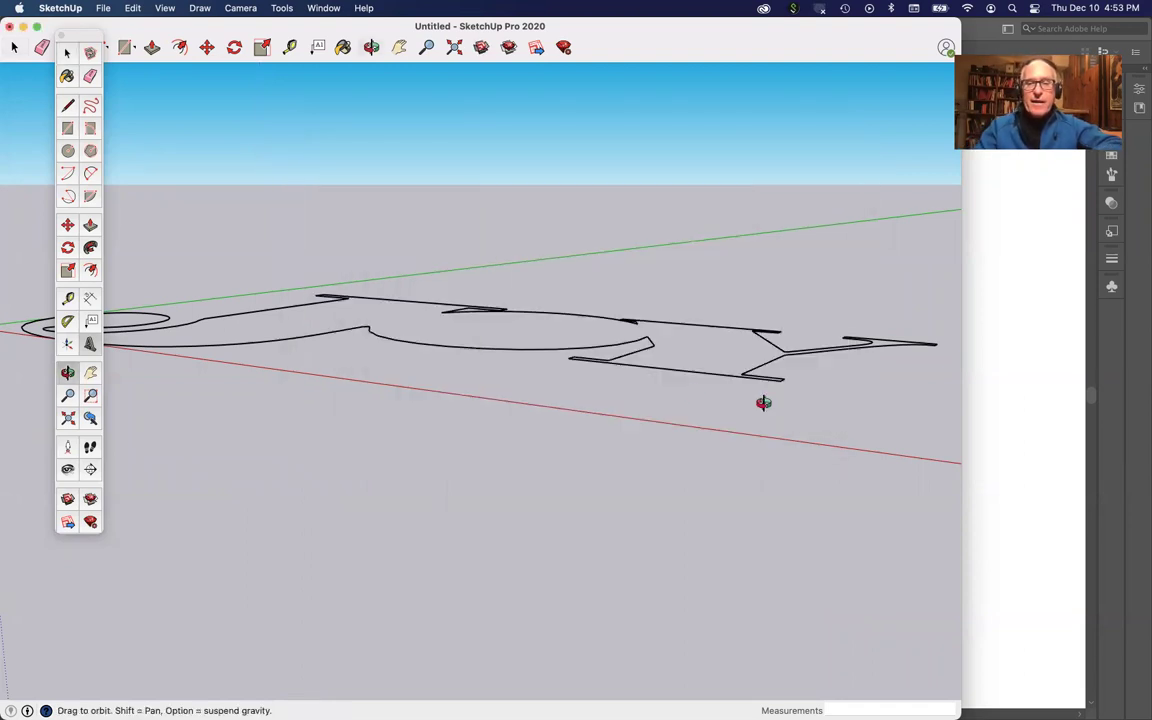
pyautogui.moveTo(356, 337); pyautogui.dragTo(571, 581)
pyautogui.moveTo(470, 453); pyautogui.dragTo(483, 563)
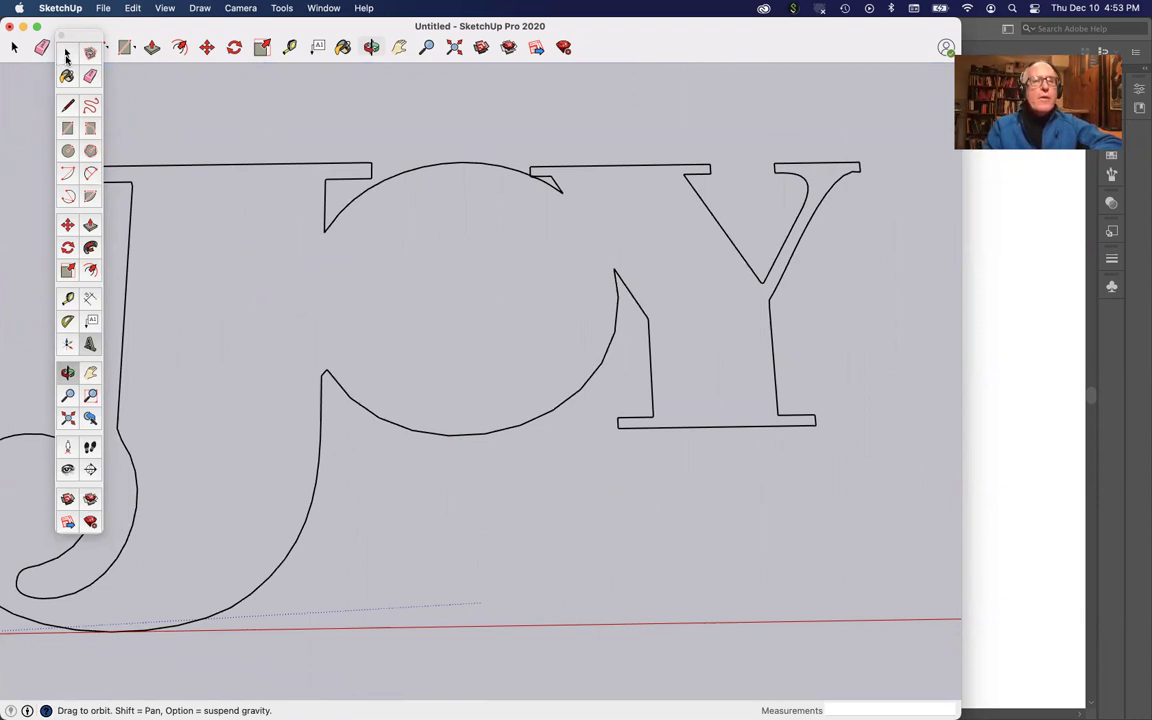
# Explode the imported JOY logo twice into loose edges, then select the Y's left stem edge
pyautogui.click(66, 55)
pyautogui.tripleClick(422, 172)
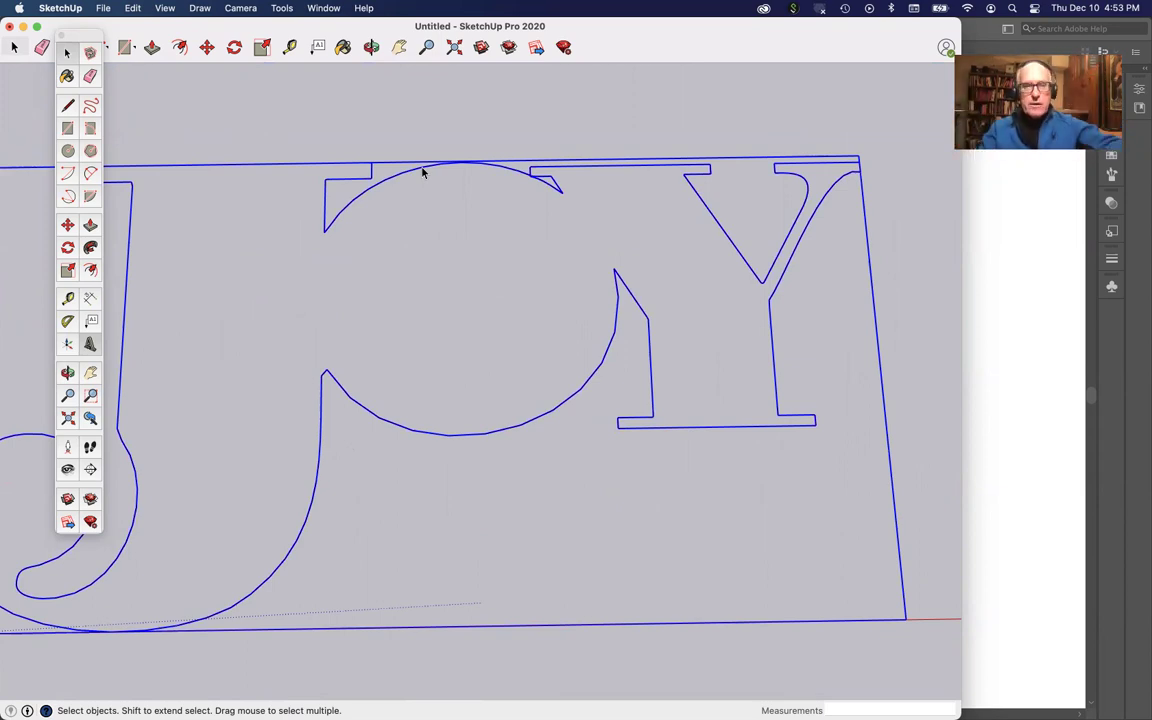
pyautogui.rightClick(422, 172)
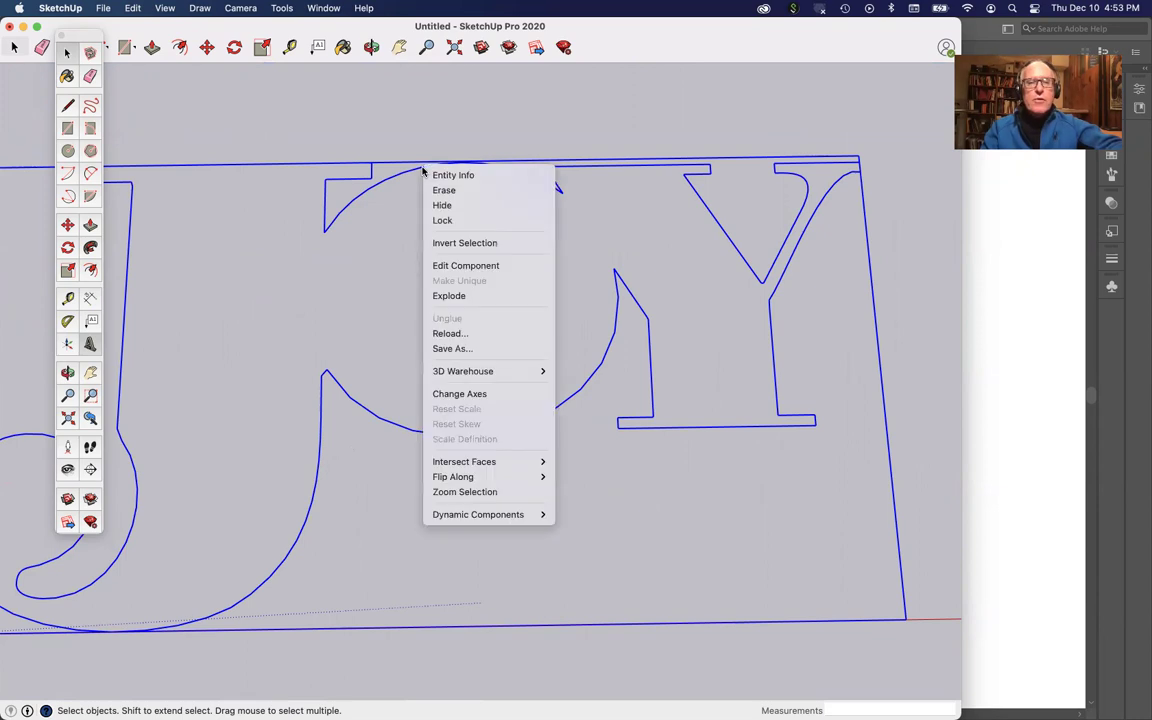
pyautogui.click(450, 297)
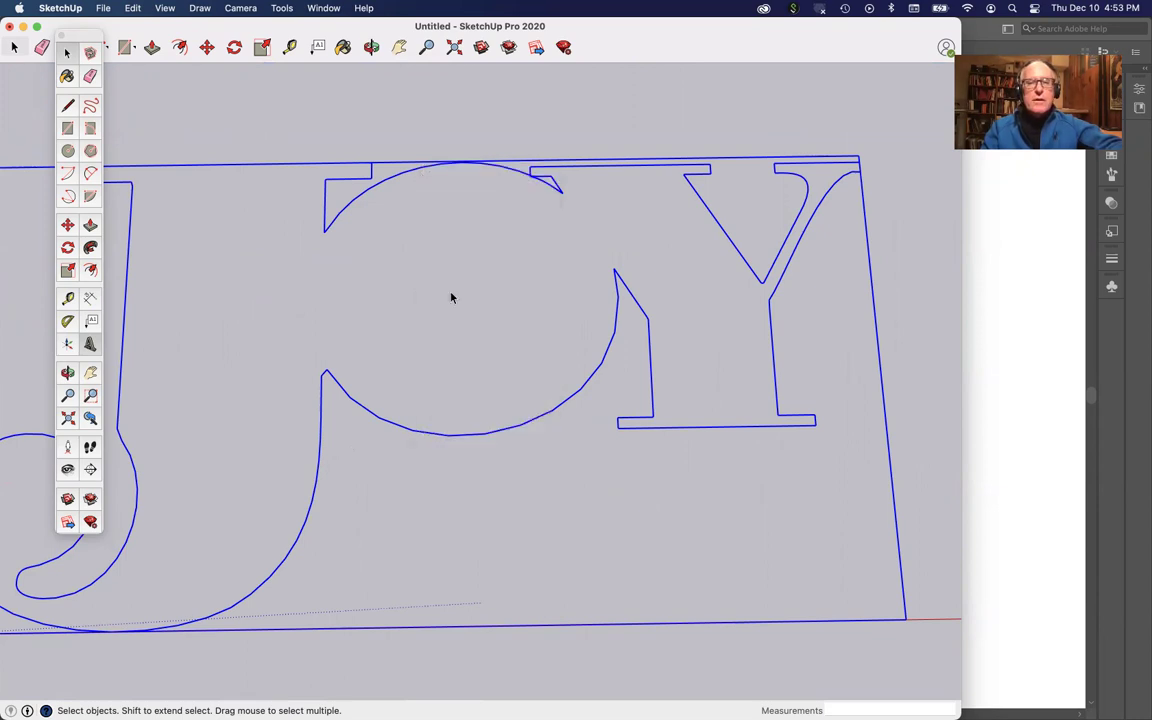
pyautogui.rightClick(432, 167)
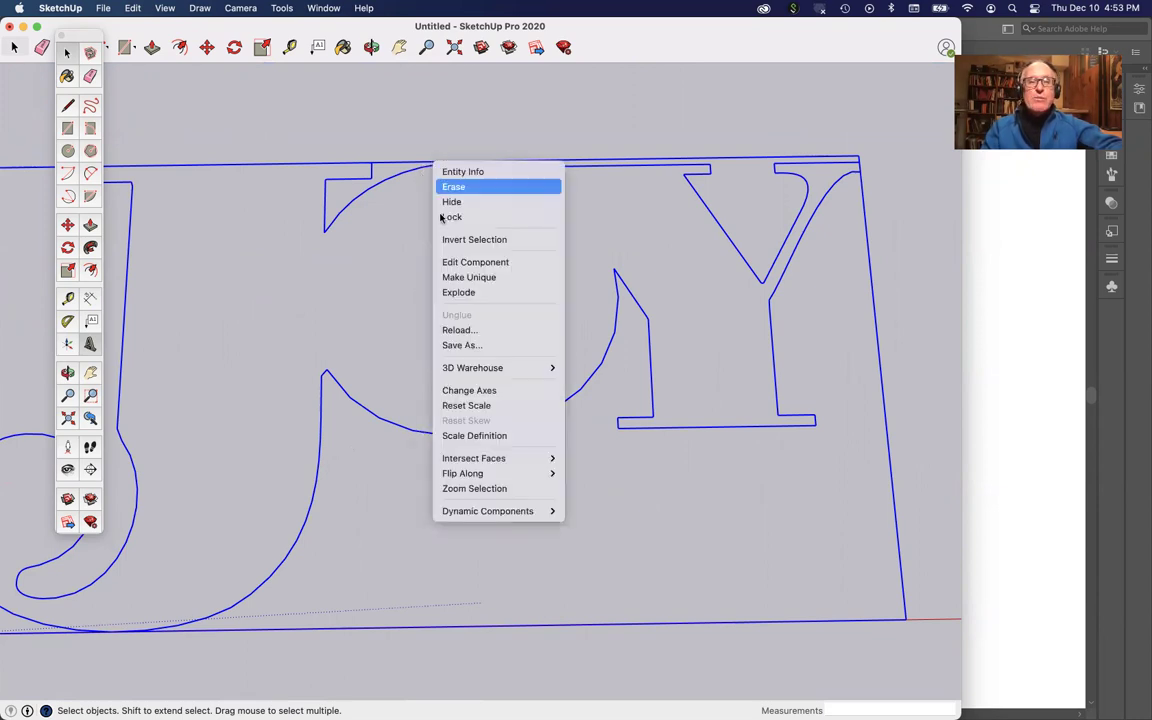
pyautogui.click(458, 294)
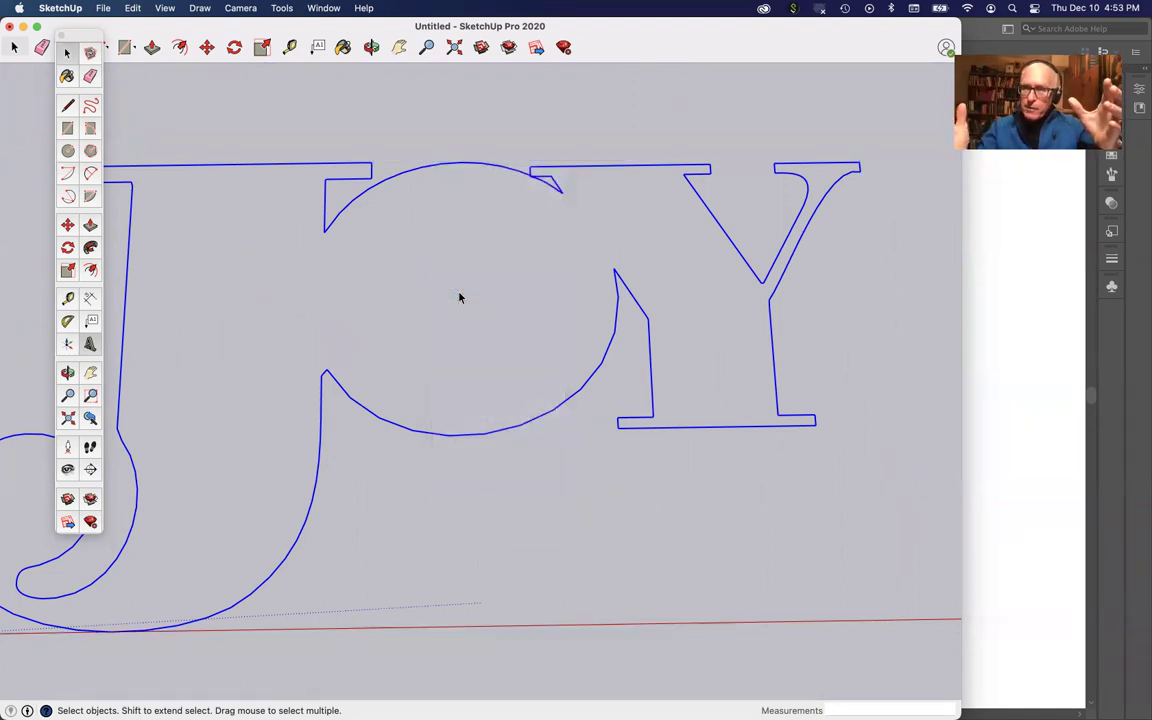
pyautogui.click(463, 112)
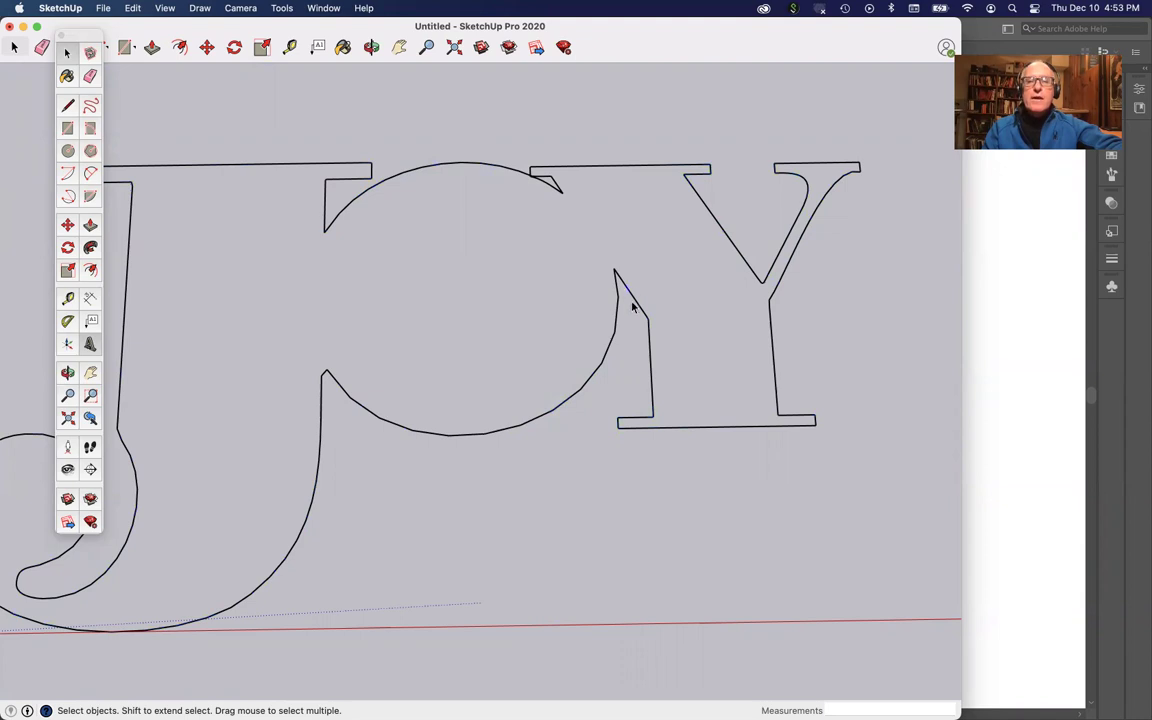
pyautogui.keyDown('shift'); pyautogui.click(663, 397); pyautogui.keyUp('shift')
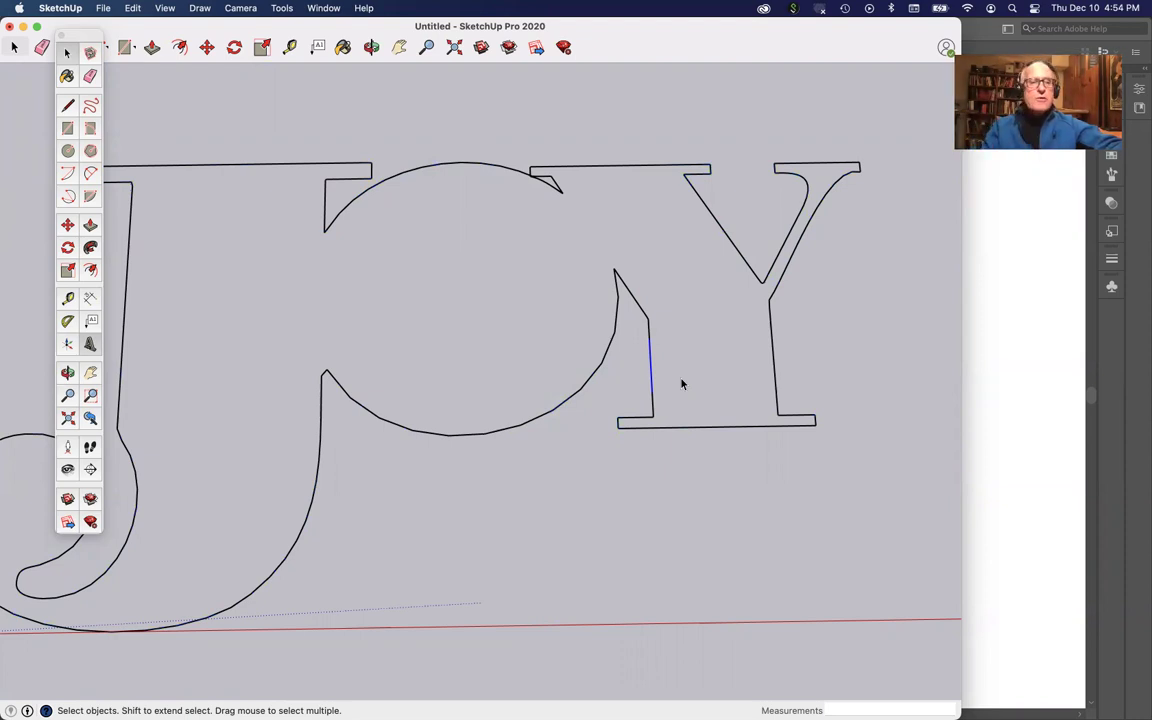
# Draw a small rectangle across the Y base so JOY closes into a face
pyautogui.click(71, 130)
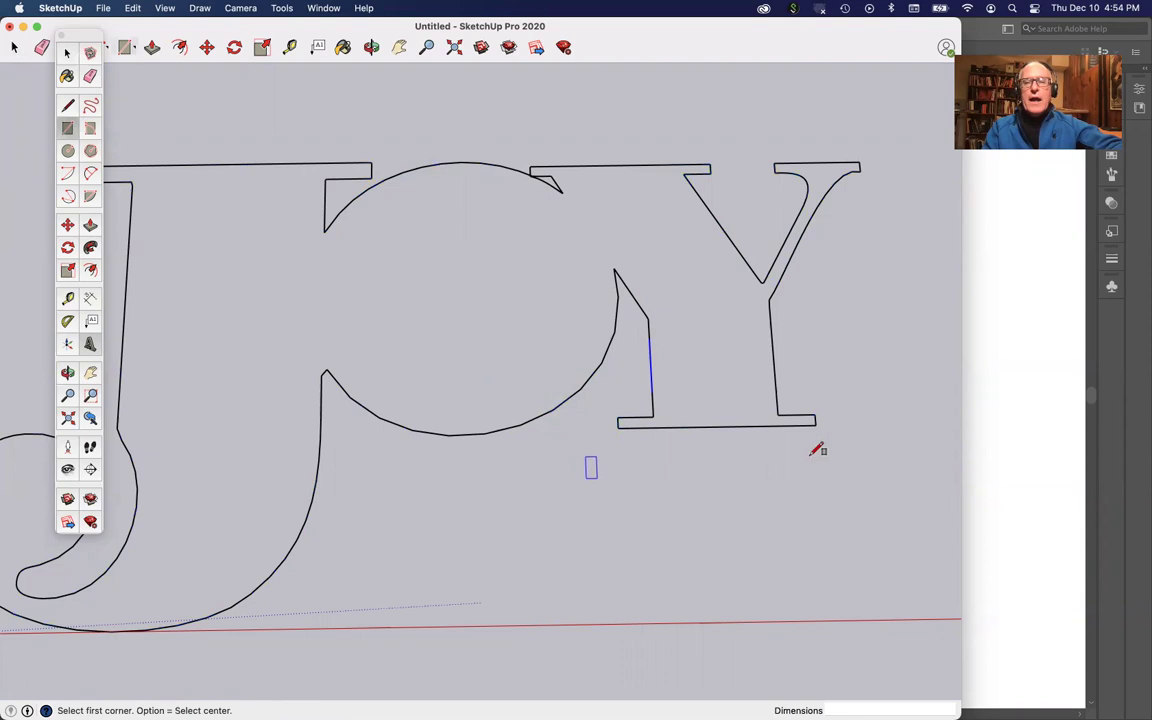
pyautogui.click(745, 427)
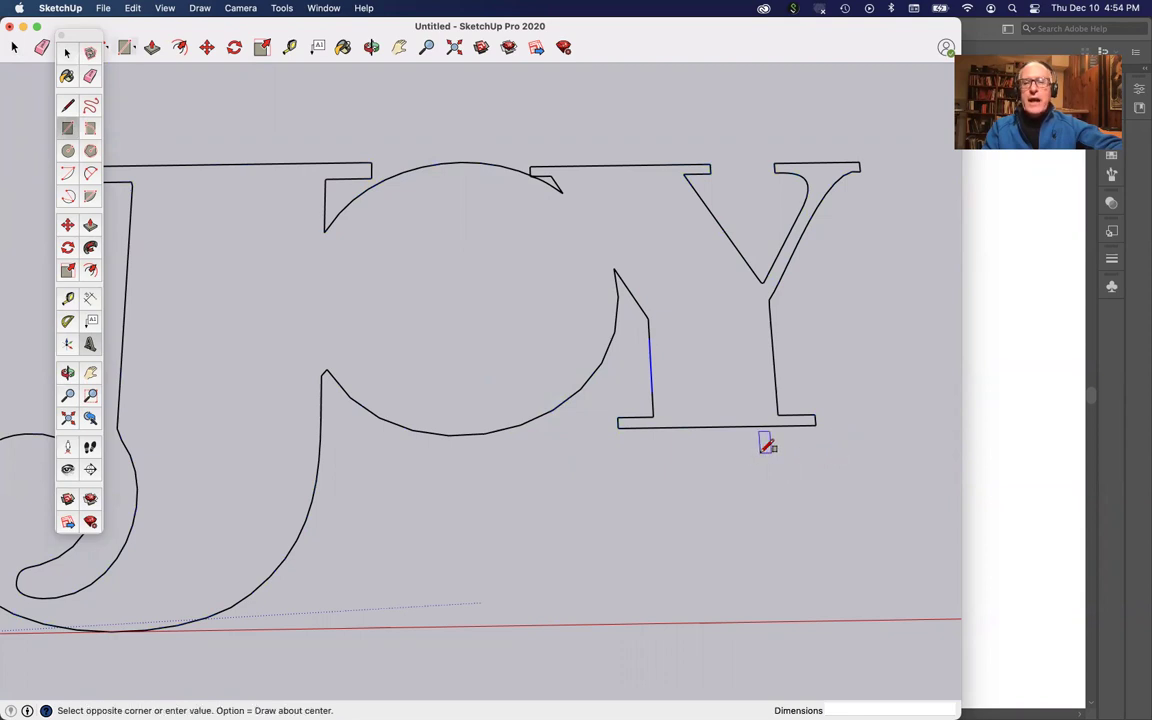
pyautogui.click(699, 409)
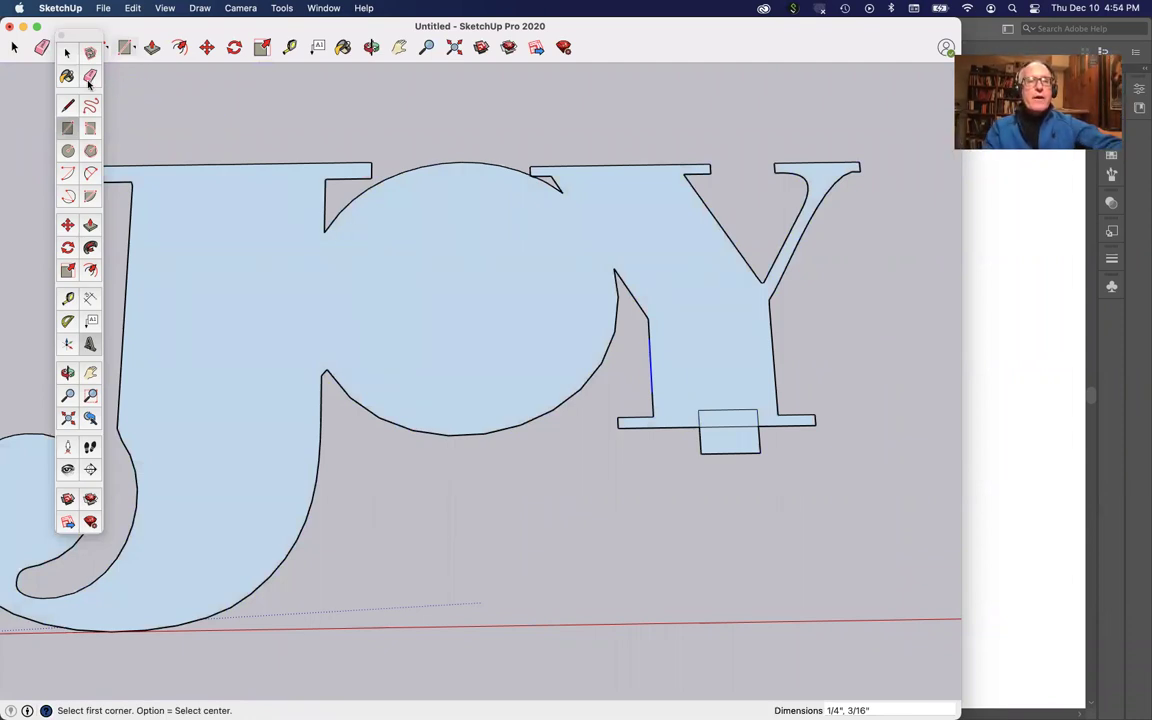
# Erase the small rectangle's four edges under the Y, keeping the JOY face
pyautogui.click(89, 78)
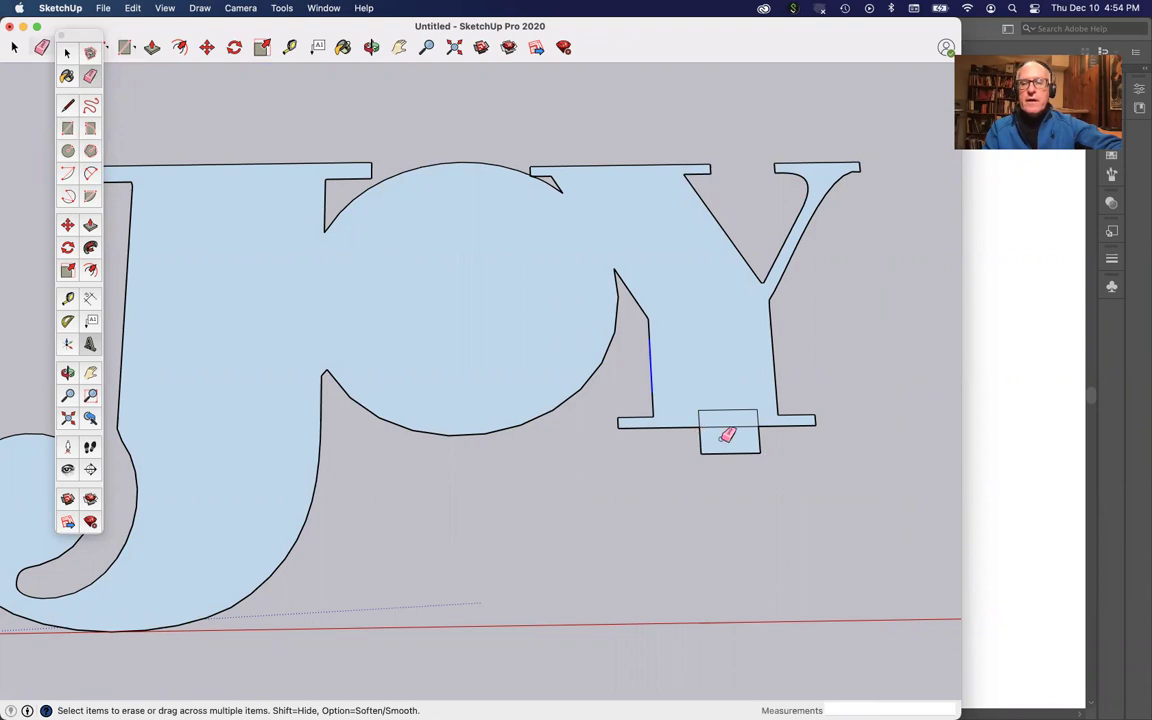
pyautogui.click(760, 438)
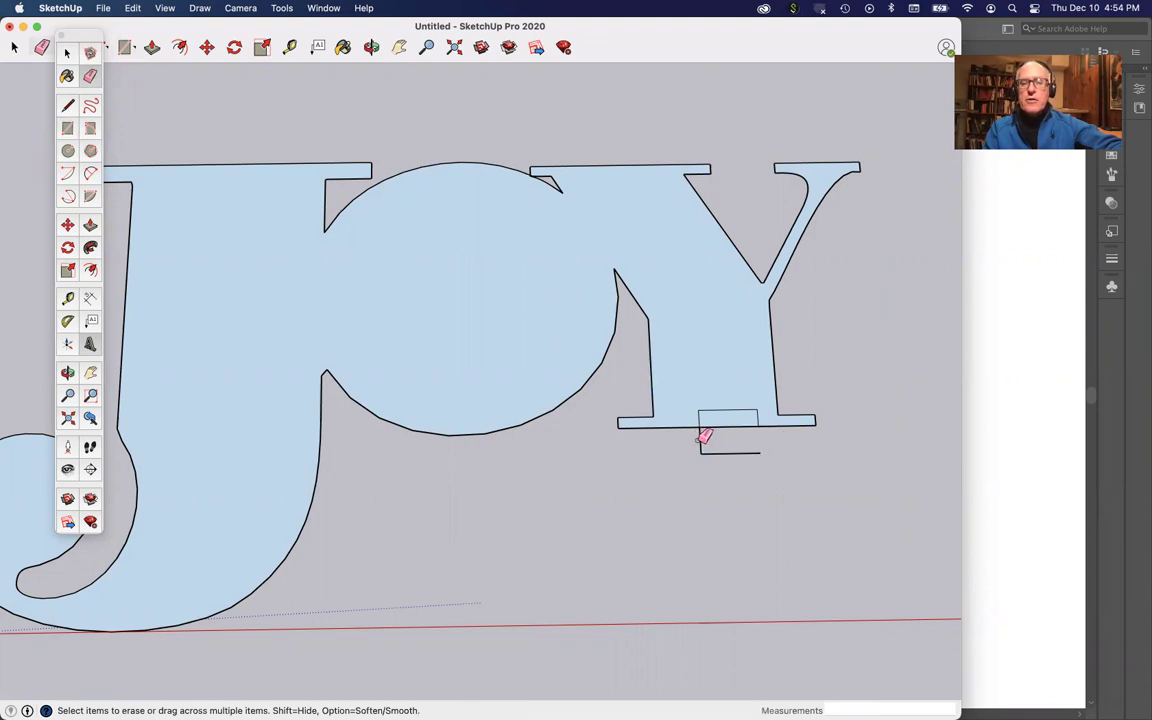
pyautogui.moveTo(704, 437); pyautogui.dragTo(738, 452)
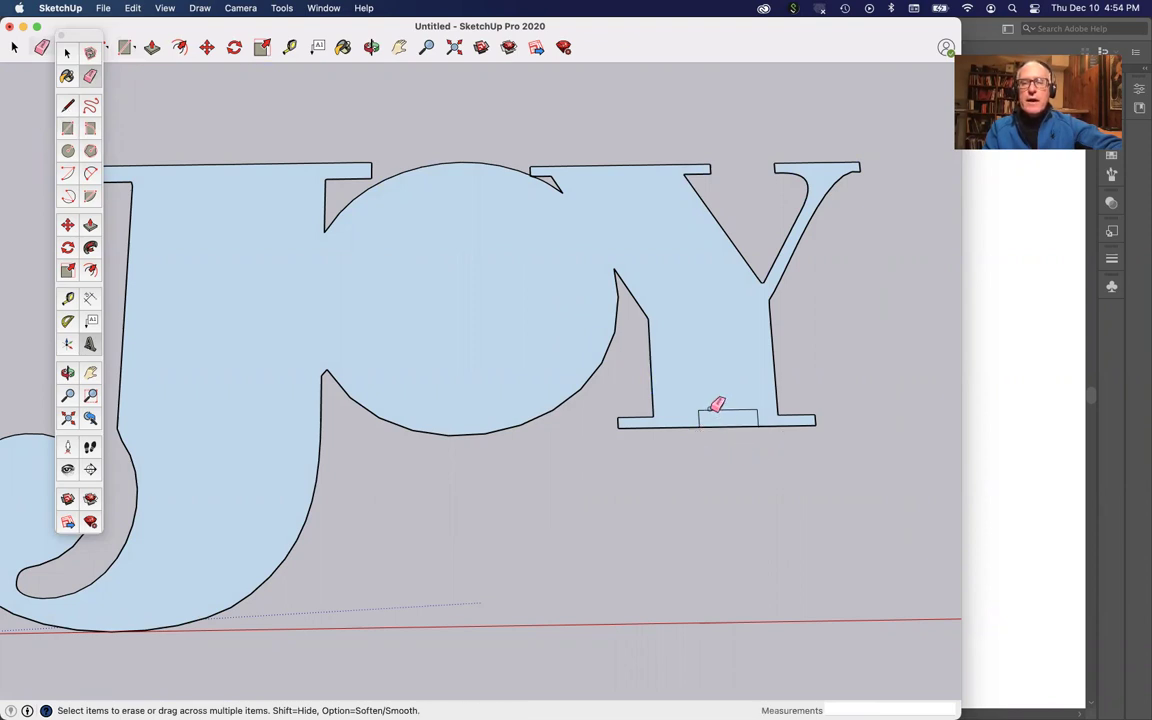
pyautogui.click(712, 409)
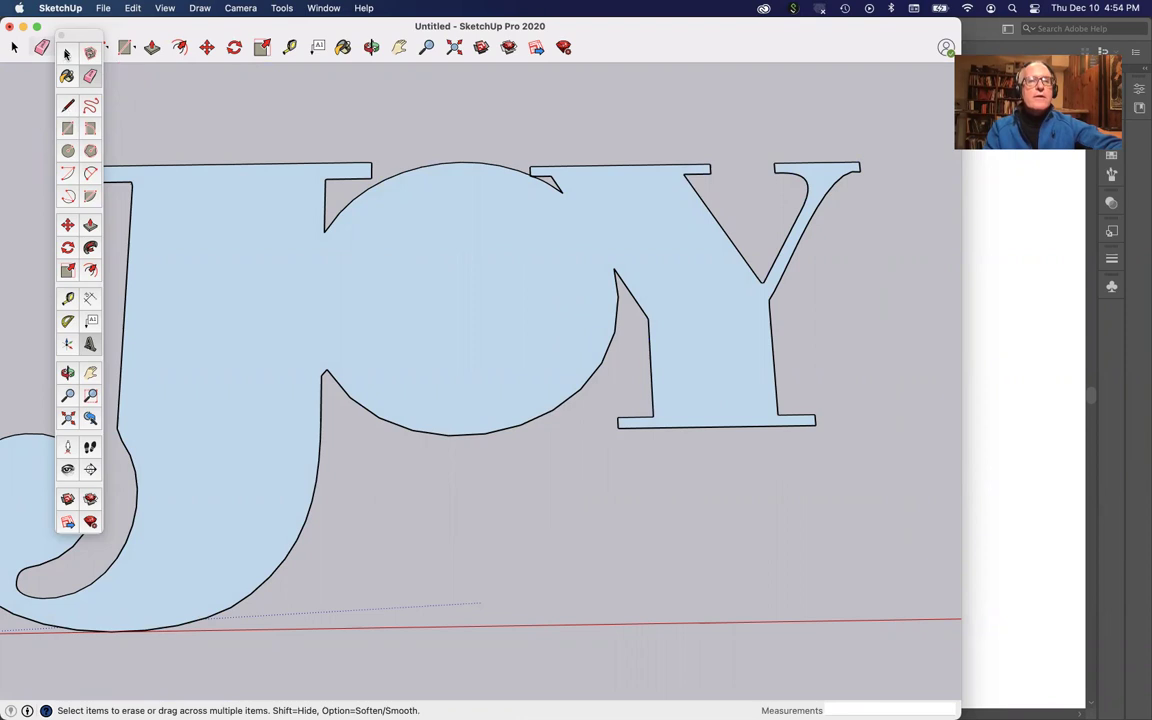
pyautogui.click(67, 52)
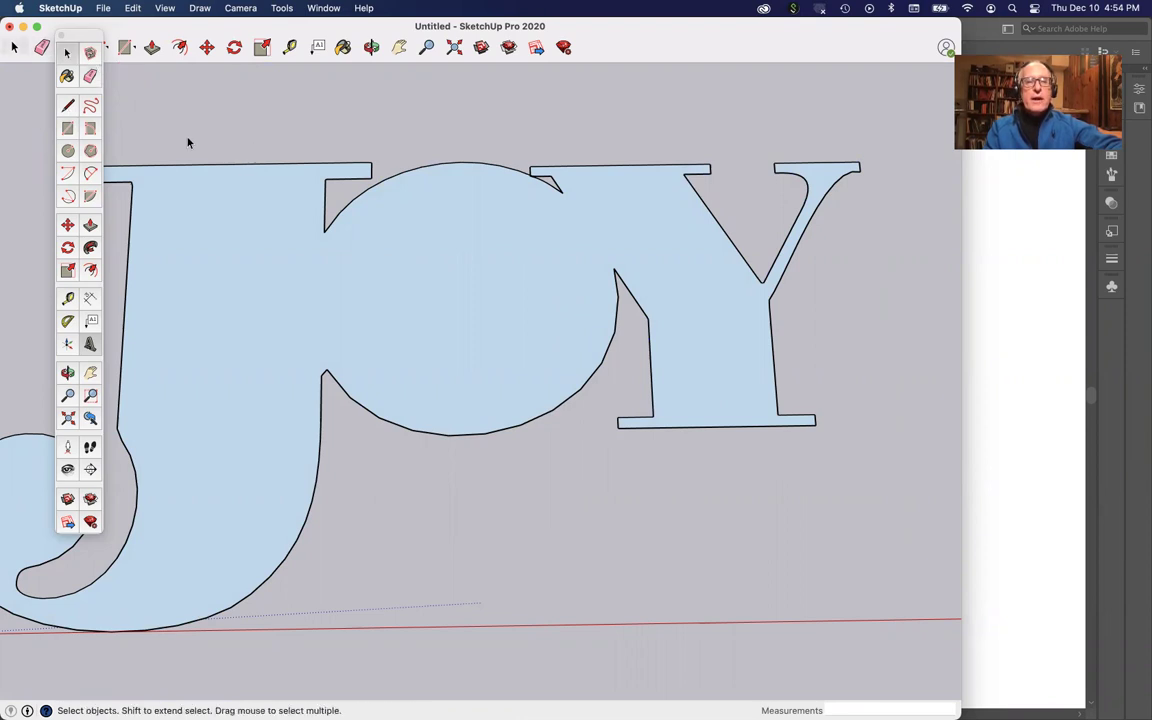
# Confirm the JOY outline is a filled flat face by test-extruding it, then undo
pyautogui.press('super+a')
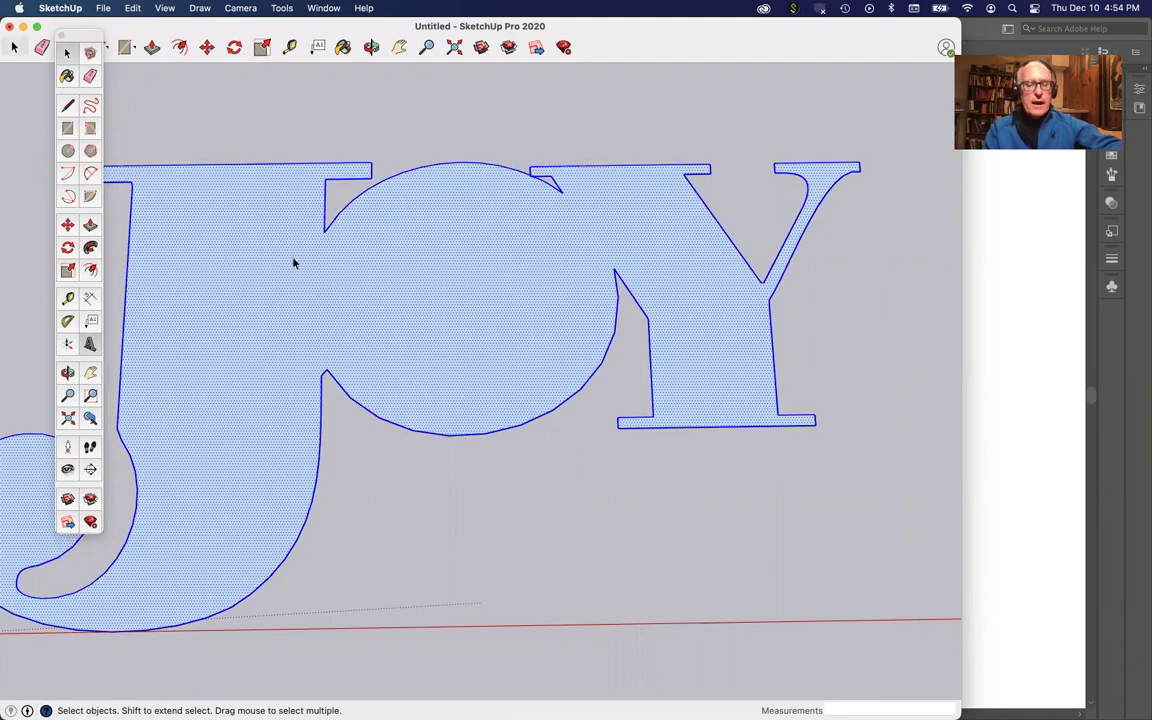
pyautogui.click(131, 128)
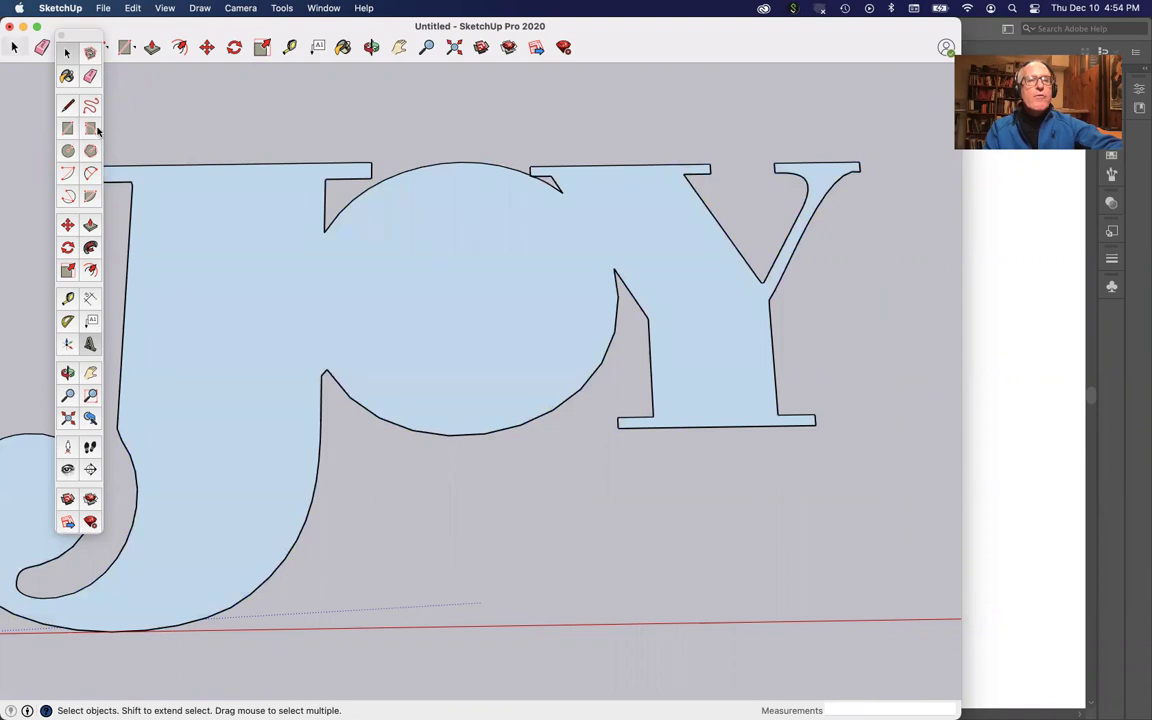
pyautogui.click(90, 224)
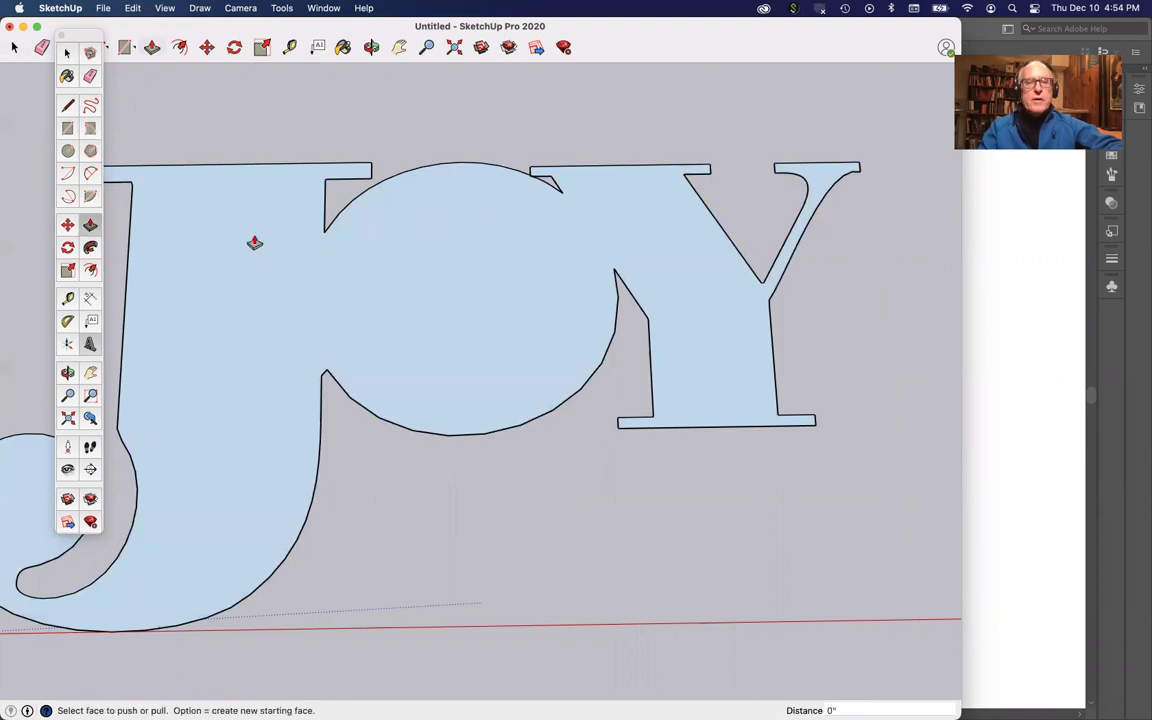
pyautogui.moveTo(391, 278); pyautogui.dragTo(396, 231)
pyautogui.press('super+z')
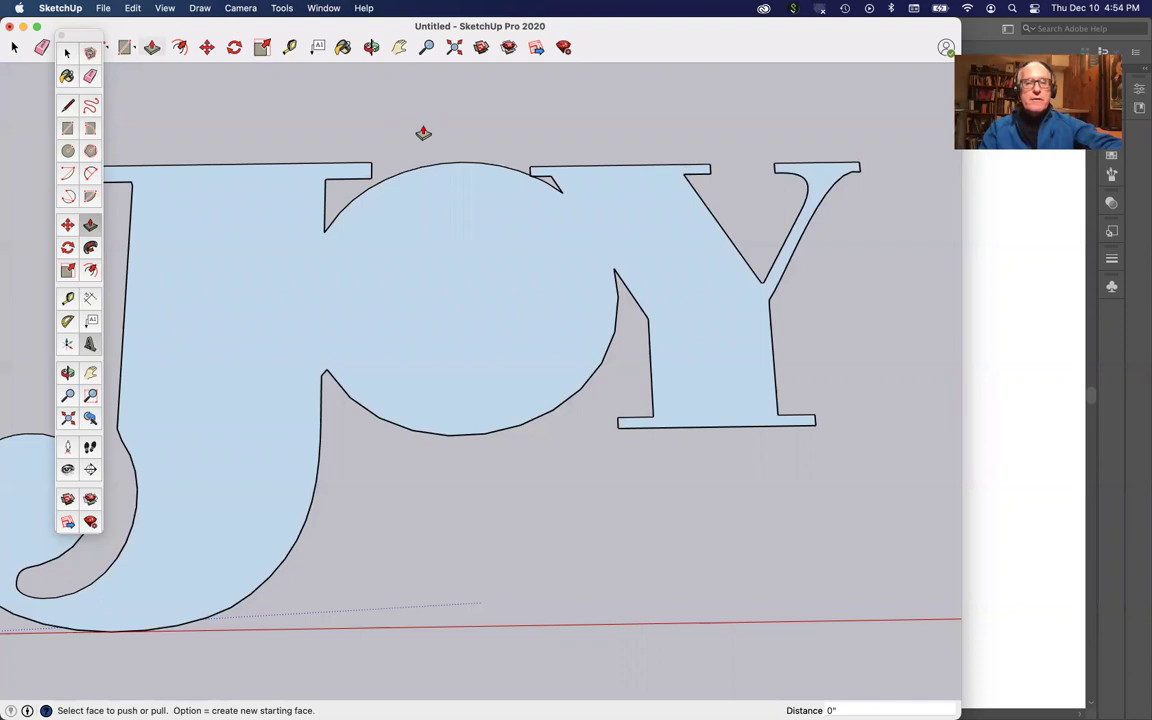
pyautogui.scroll(-10, 423, 132)
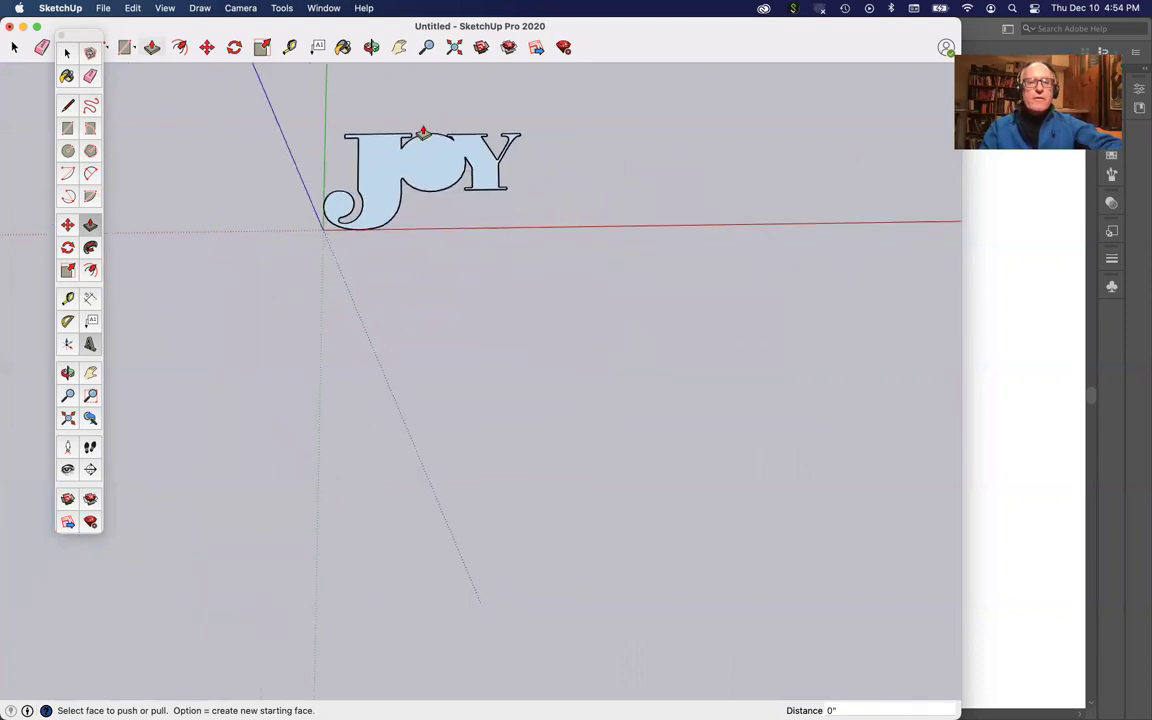
pyautogui.scroll(5, 482, 85)
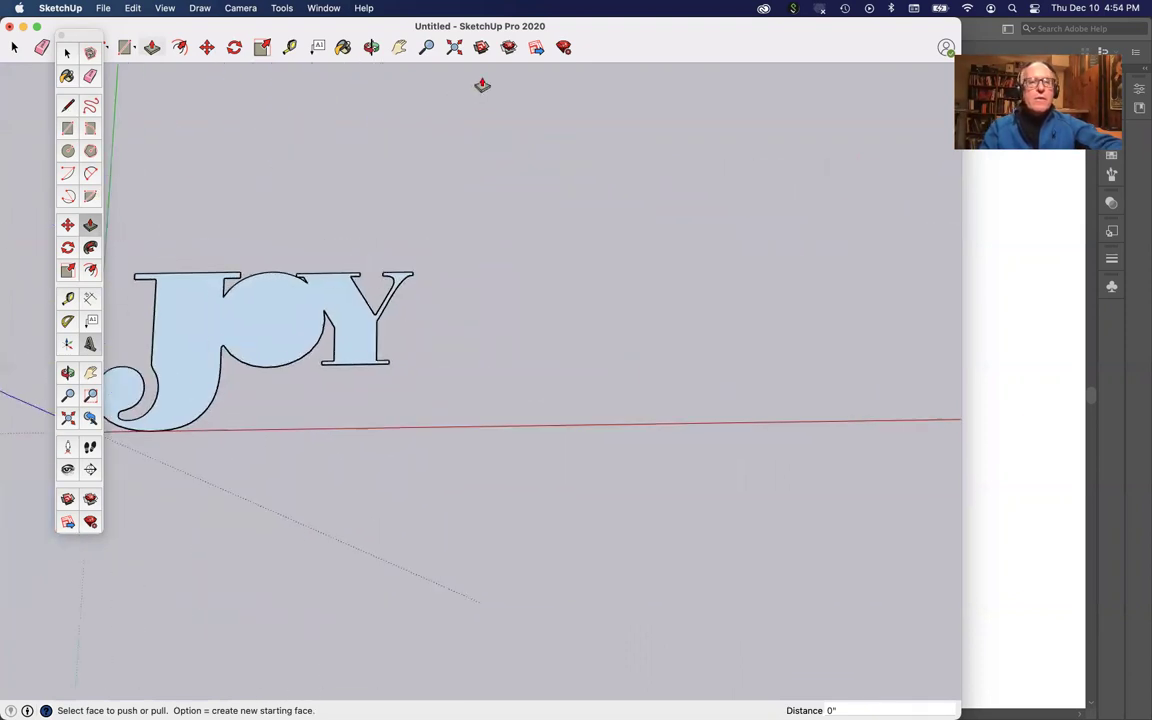
pyautogui.press('r')
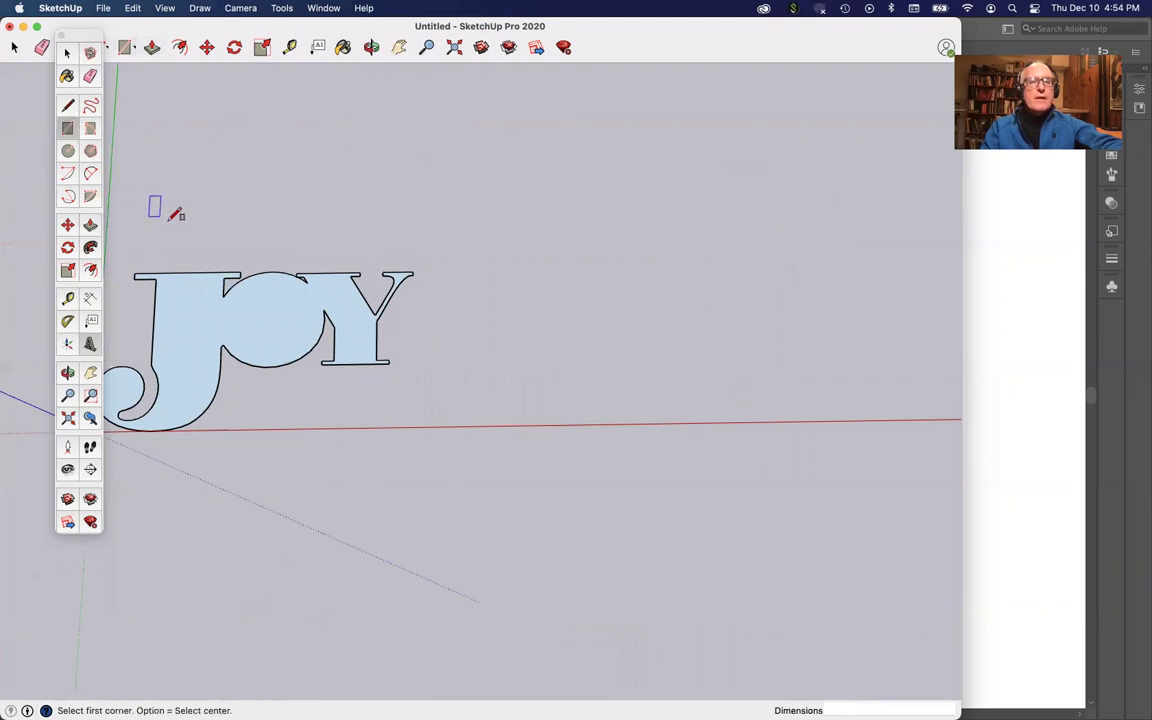
# Draw a rectangle above the lettering and push/pull it into a 3" tall block
pyautogui.click(109, 231)
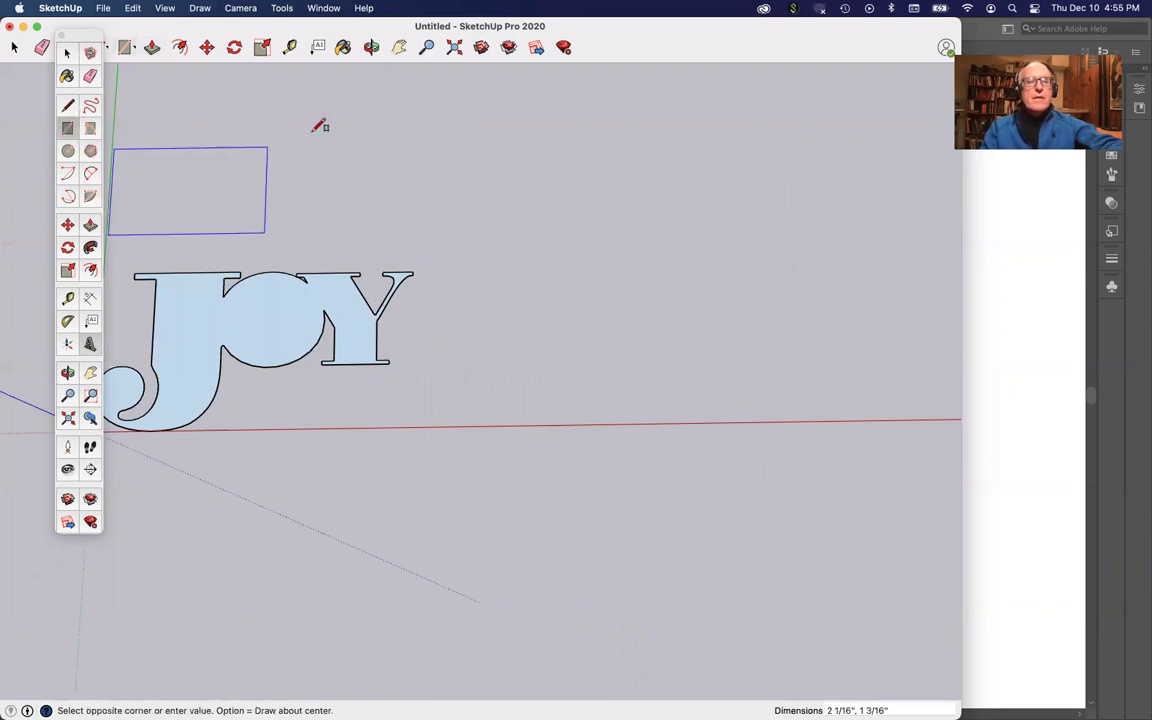
pyautogui.click(460, 68)
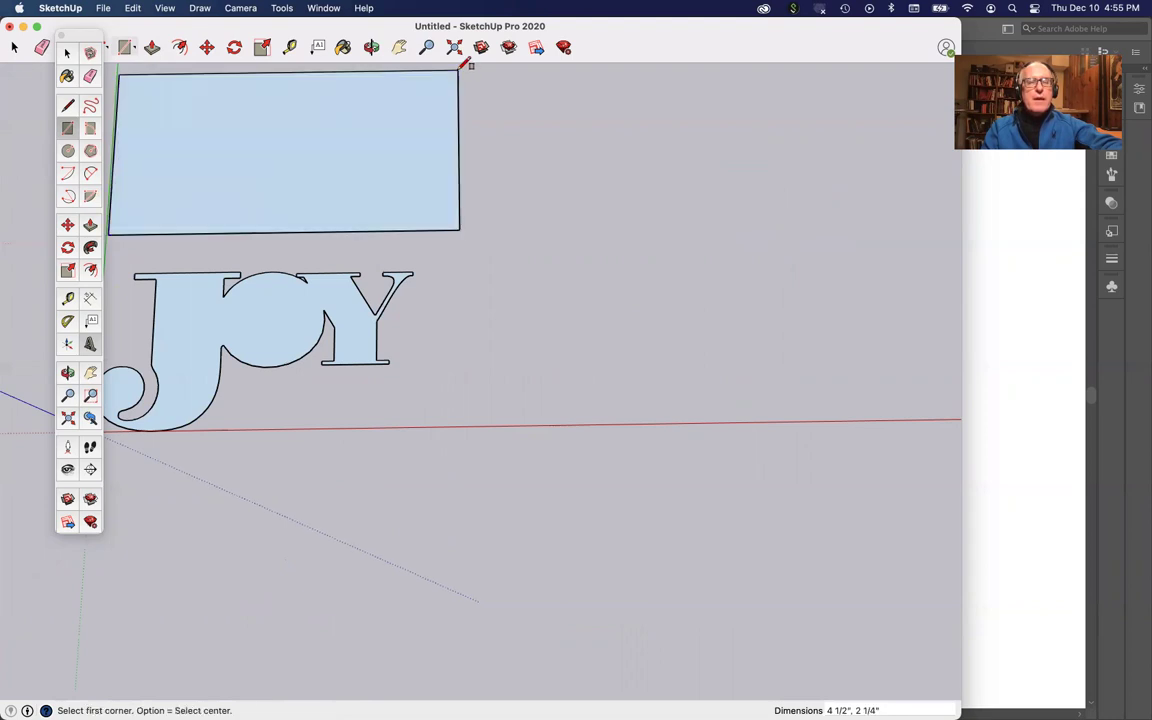
pyautogui.press('p')
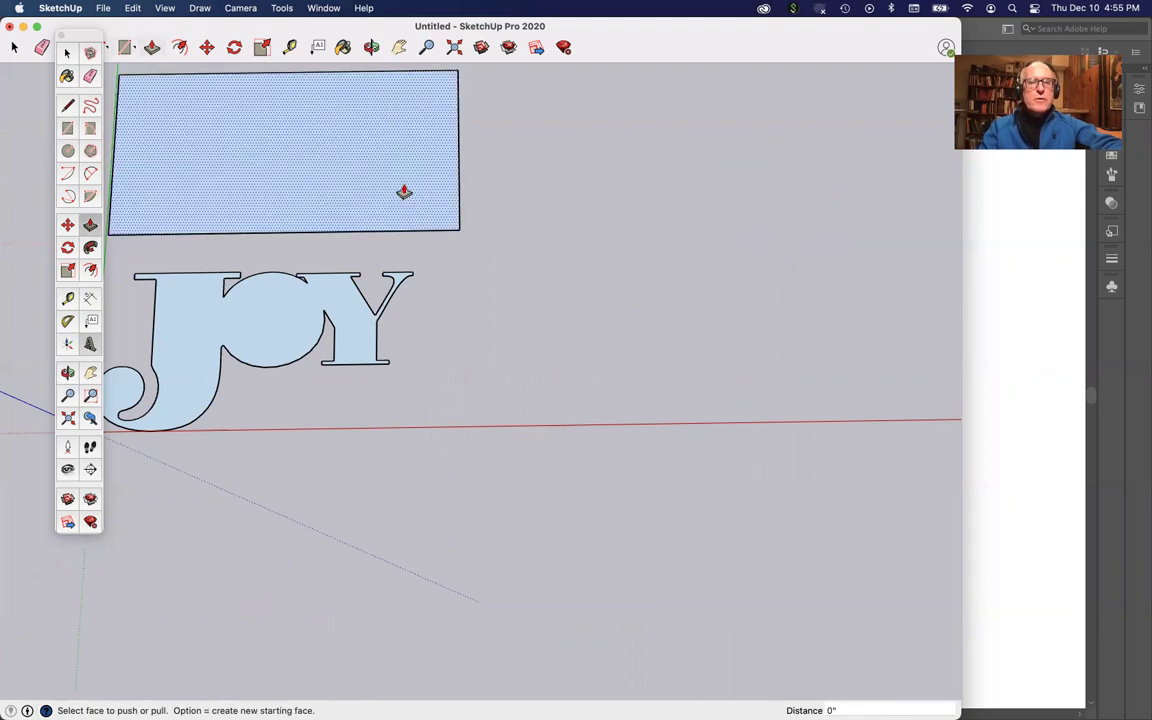
pyautogui.click(375, 162)
pyautogui.click(363, 128)
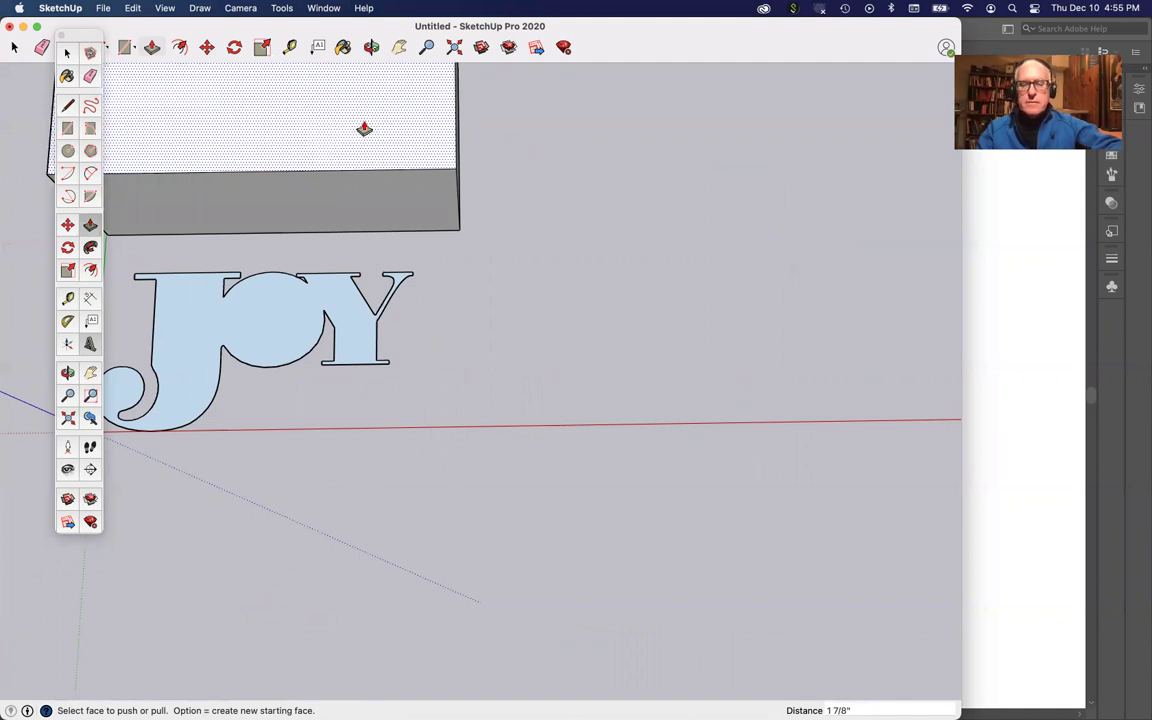
pyautogui.write('3')
pyautogui.press('Return')
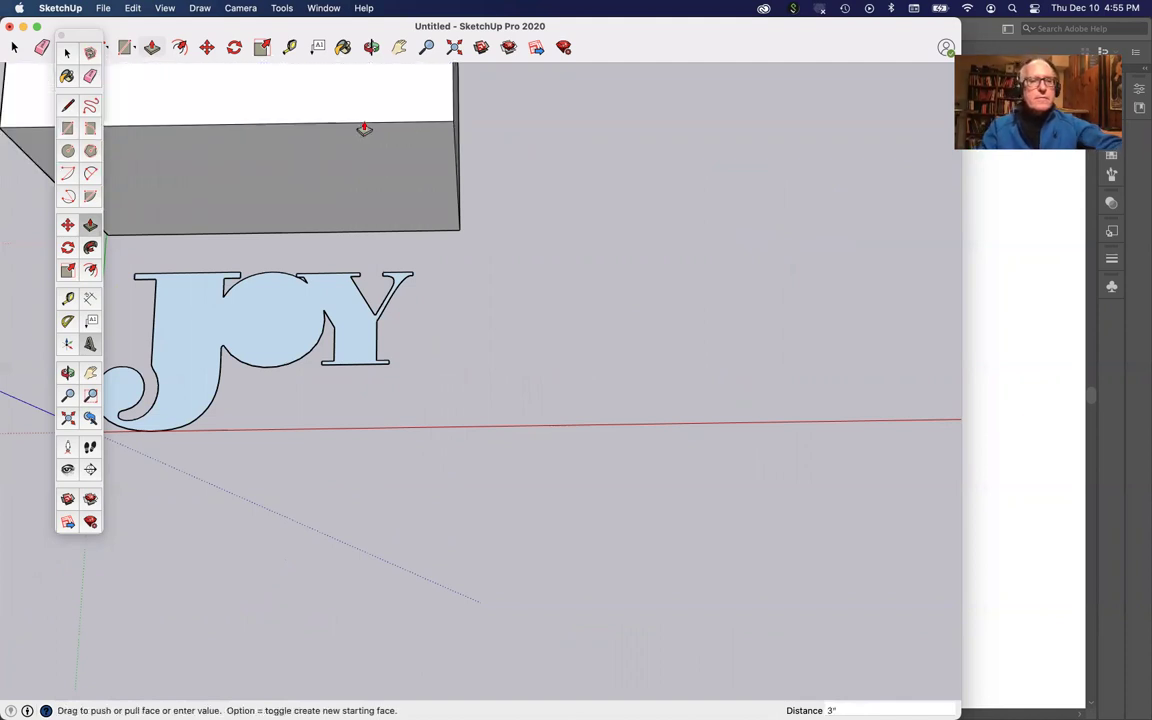
# Select all of the JOY lettering and make it one group
pyautogui.click(67, 54)
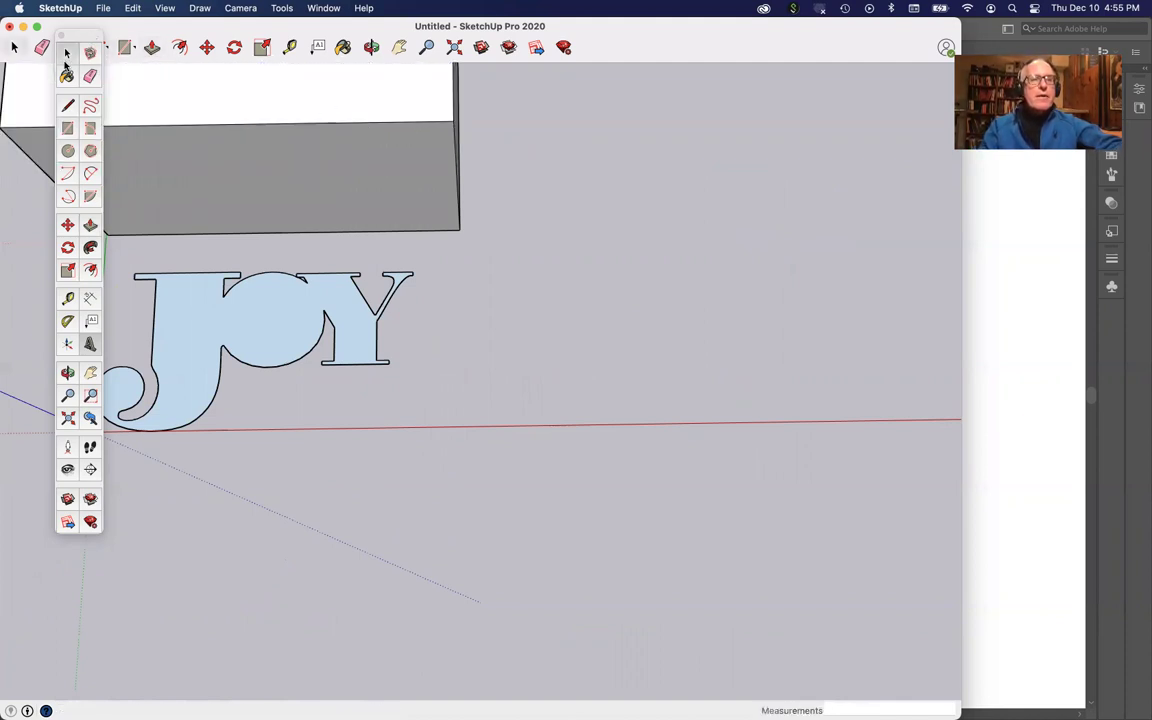
pyautogui.moveTo(440, 252); pyautogui.dragTo(176, 382)
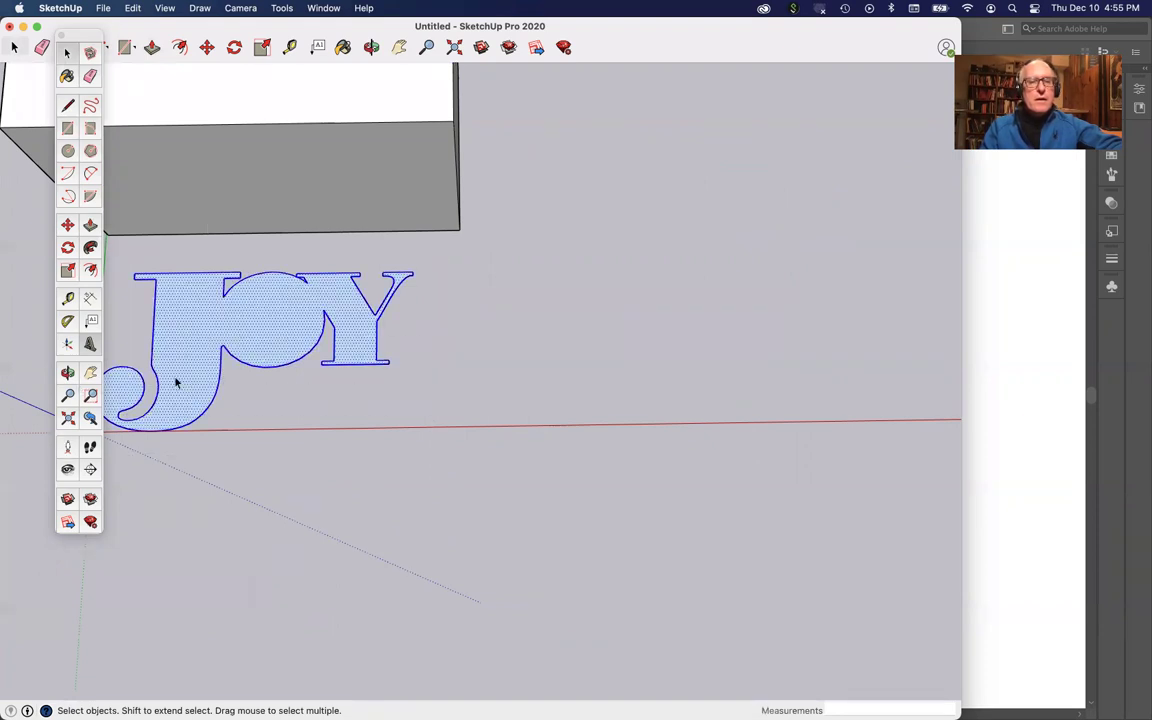
pyautogui.rightClick(260, 339)
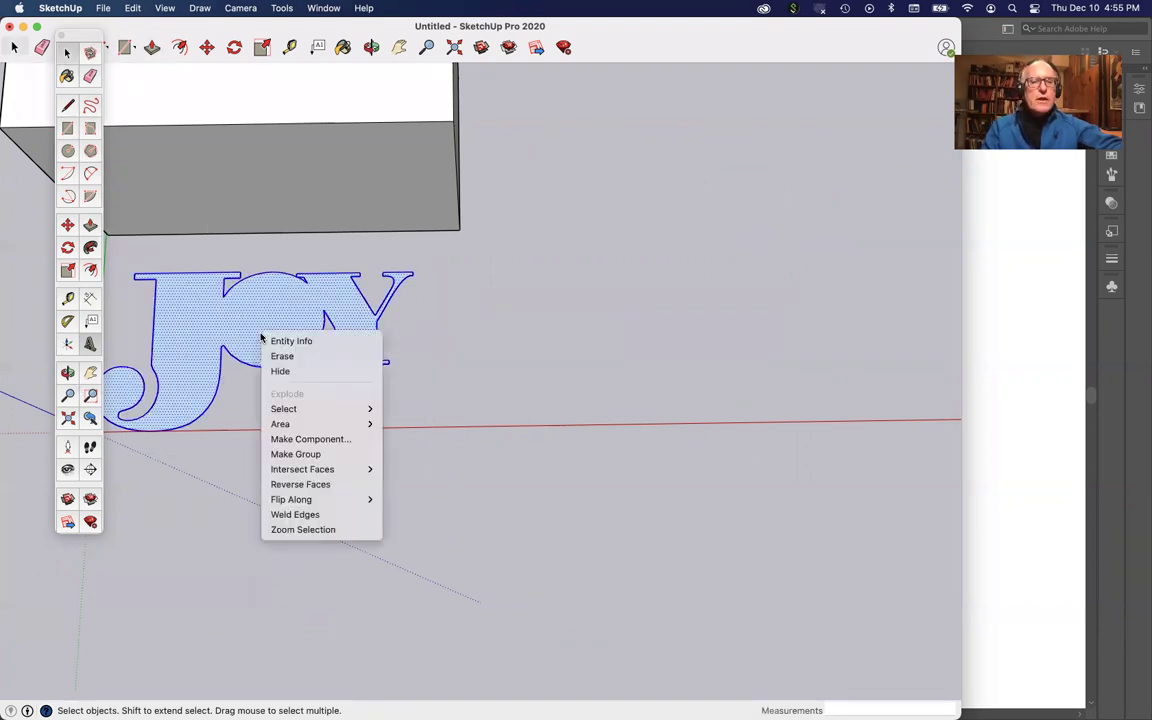
pyautogui.click(288, 455)
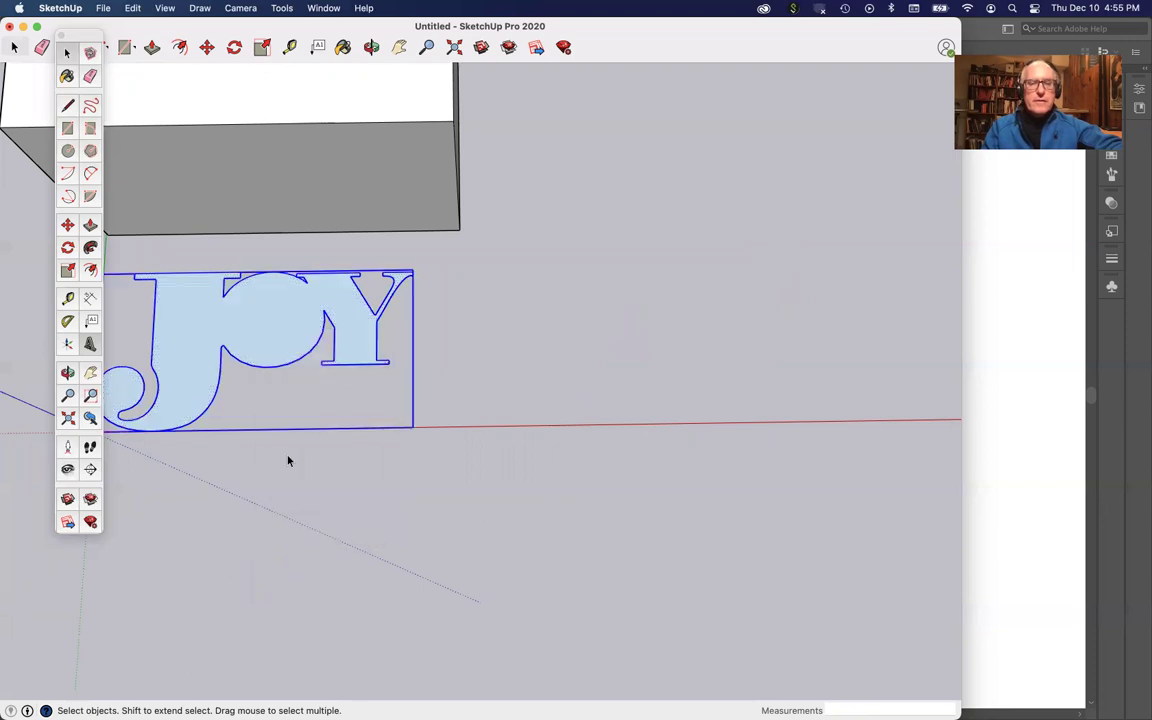
# Move the JOY group 3" straight up the blue axis, redoing a first misplaced move
pyautogui.scroll(-5, 288, 460)
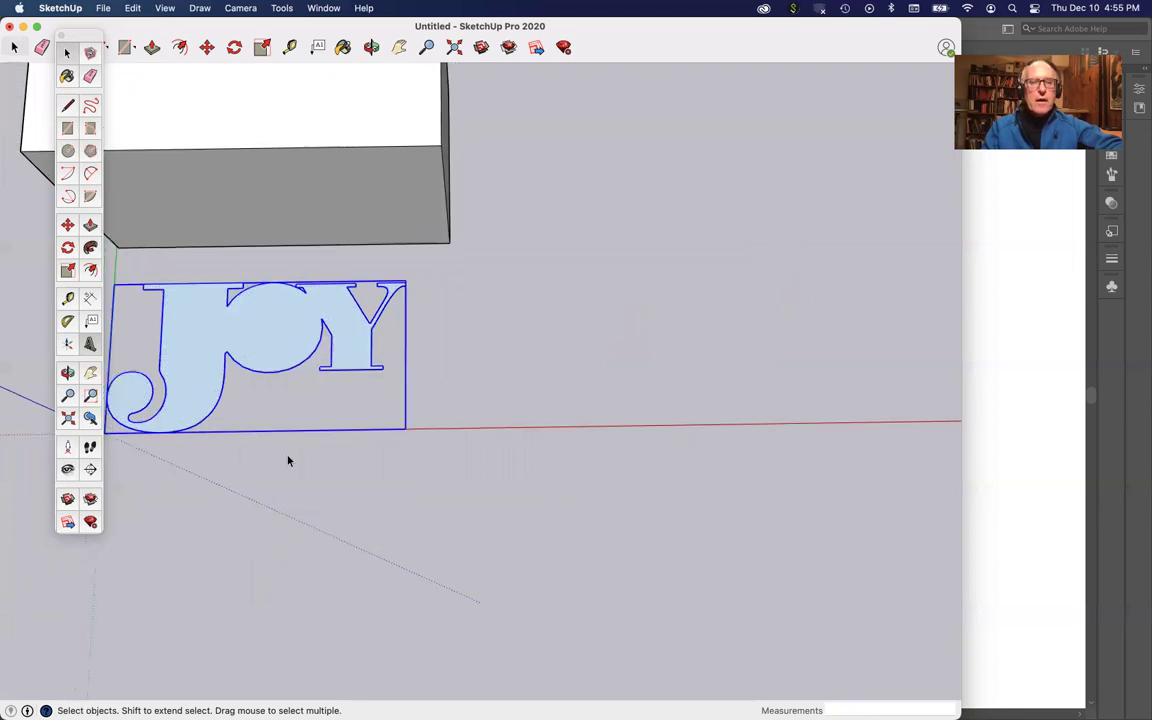
pyautogui.scroll(5, 165, 353)
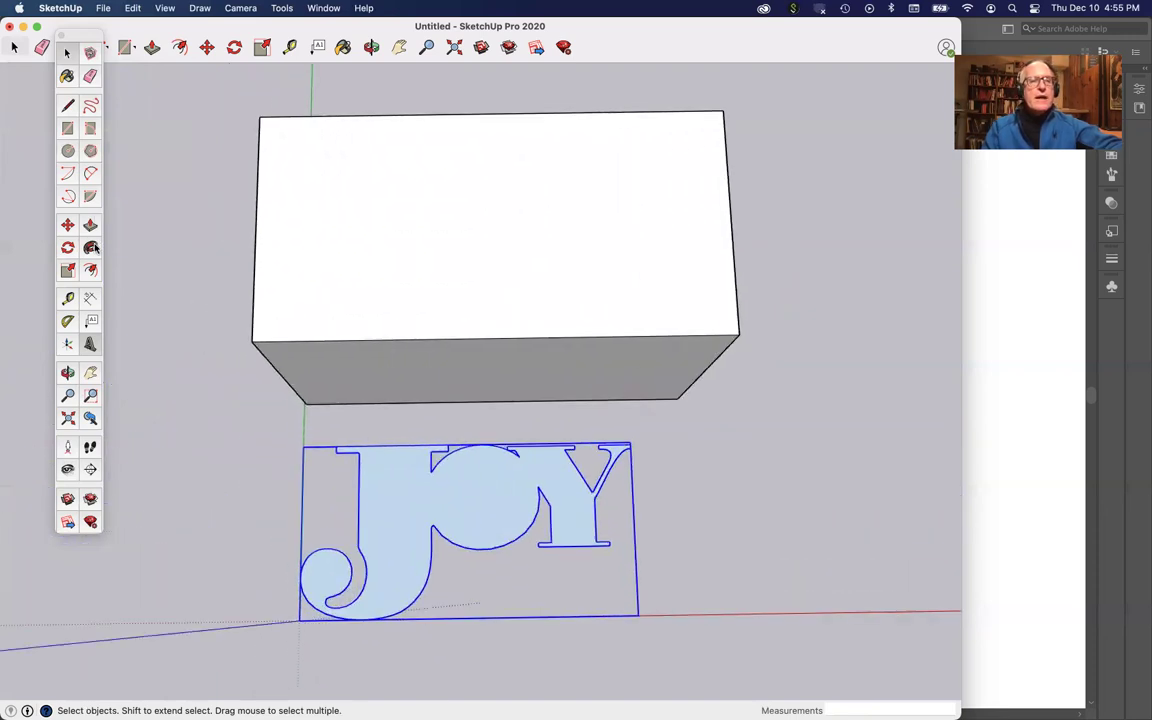
pyautogui.click(67, 224)
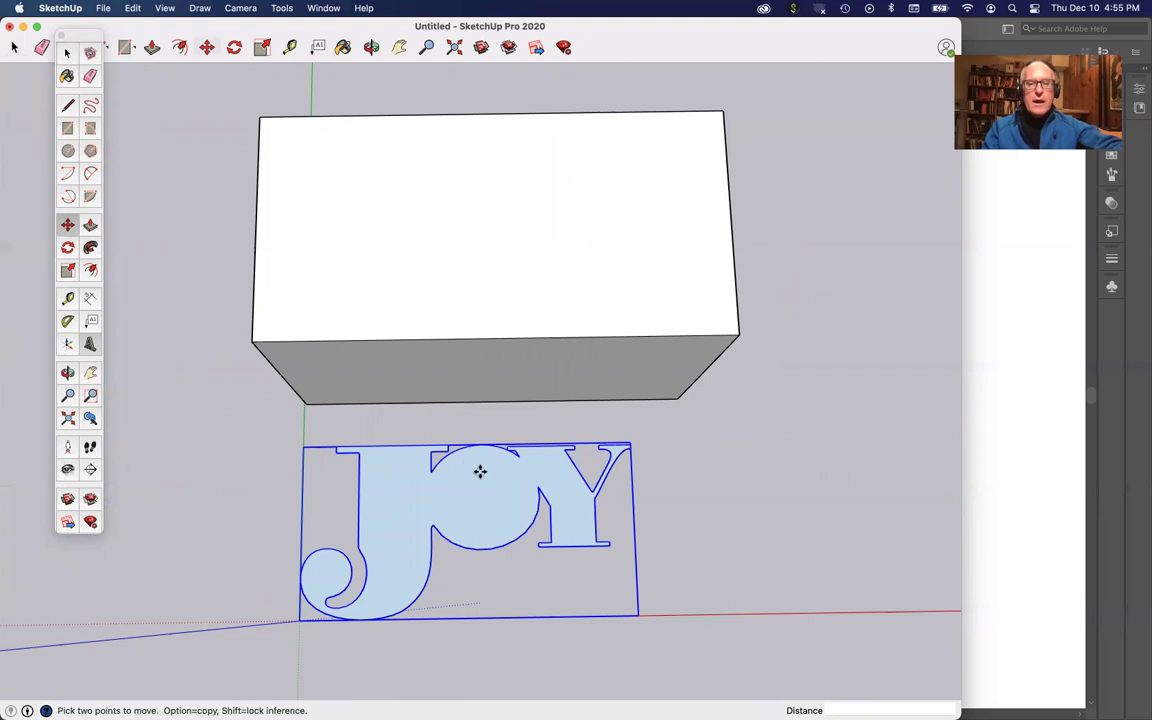
pyautogui.moveTo(481, 473); pyautogui.dragTo(496, 355, button='middle')
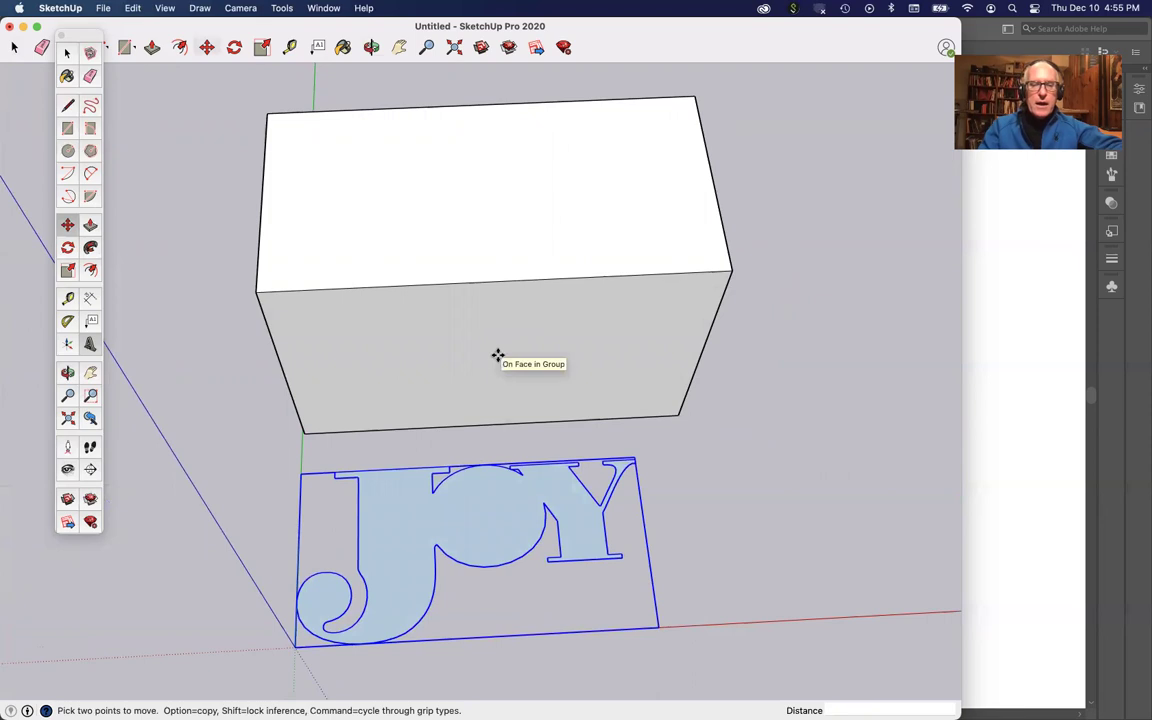
pyautogui.click(500, 511)
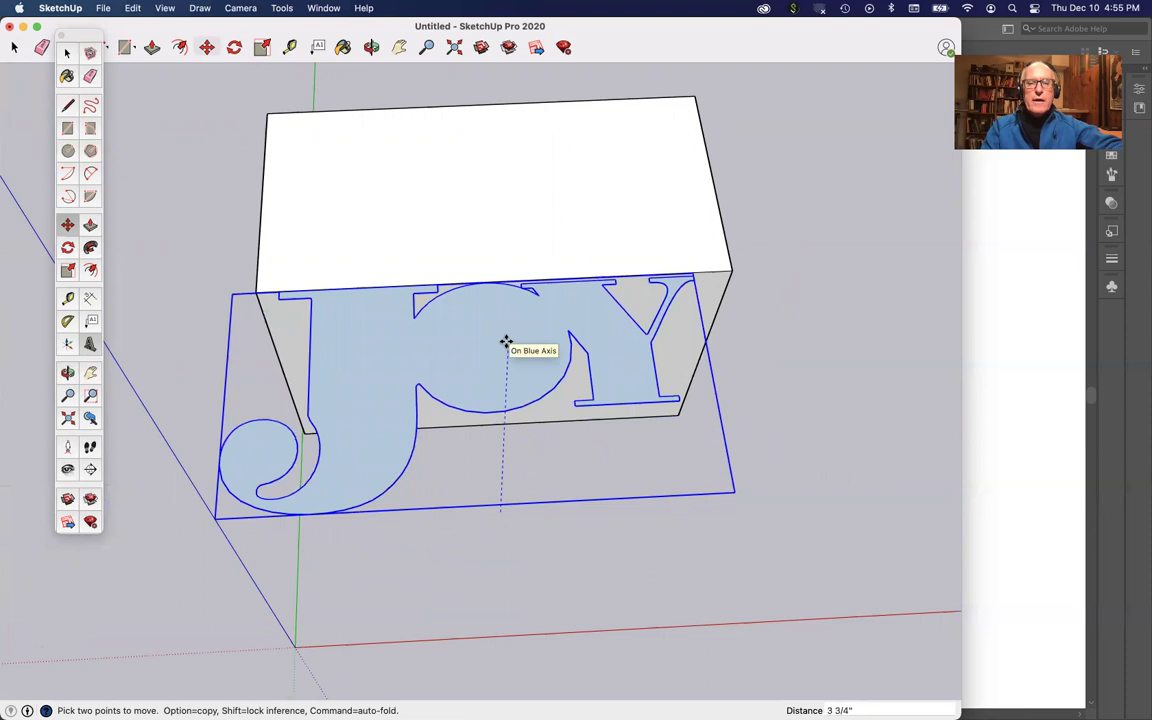
pyautogui.write('3')
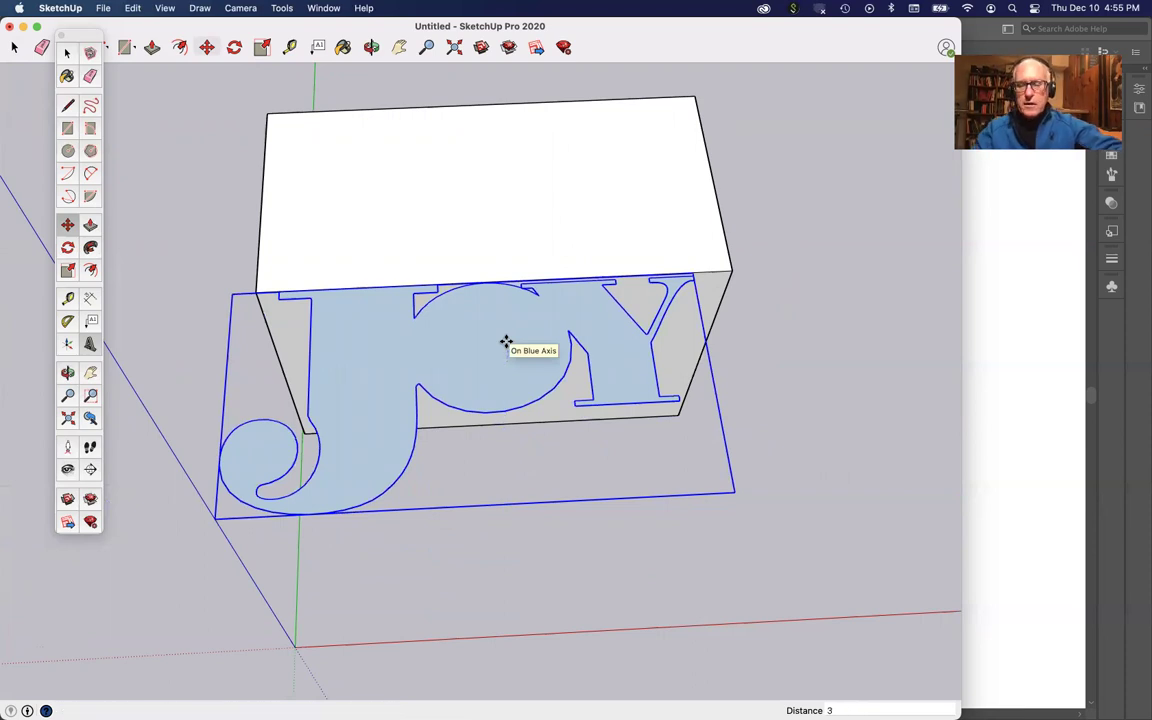
pyautogui.press('Return')
pyautogui.press('super+z')
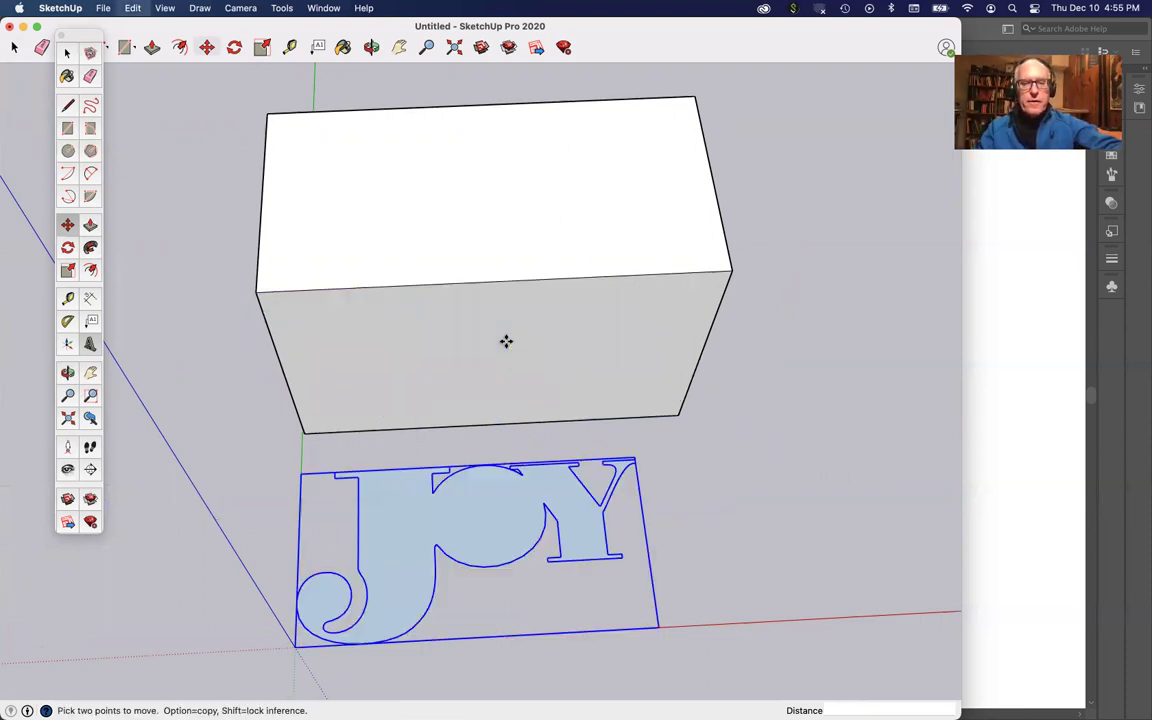
pyautogui.click(496, 529)
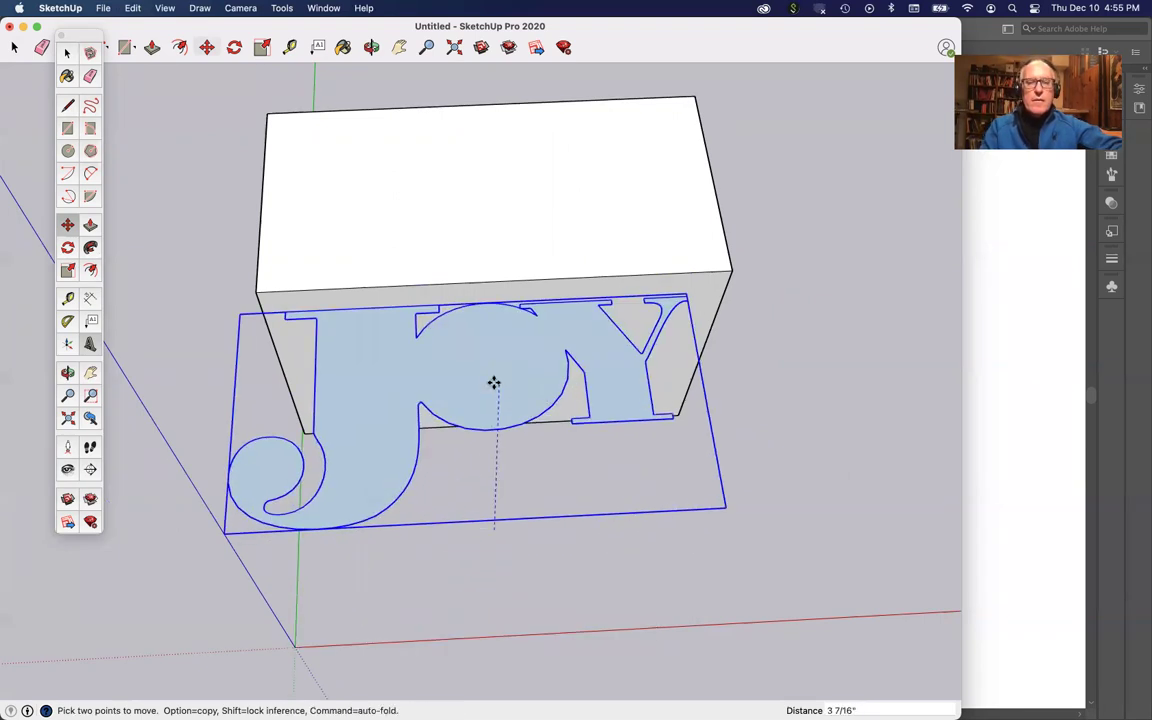
pyautogui.write('3')
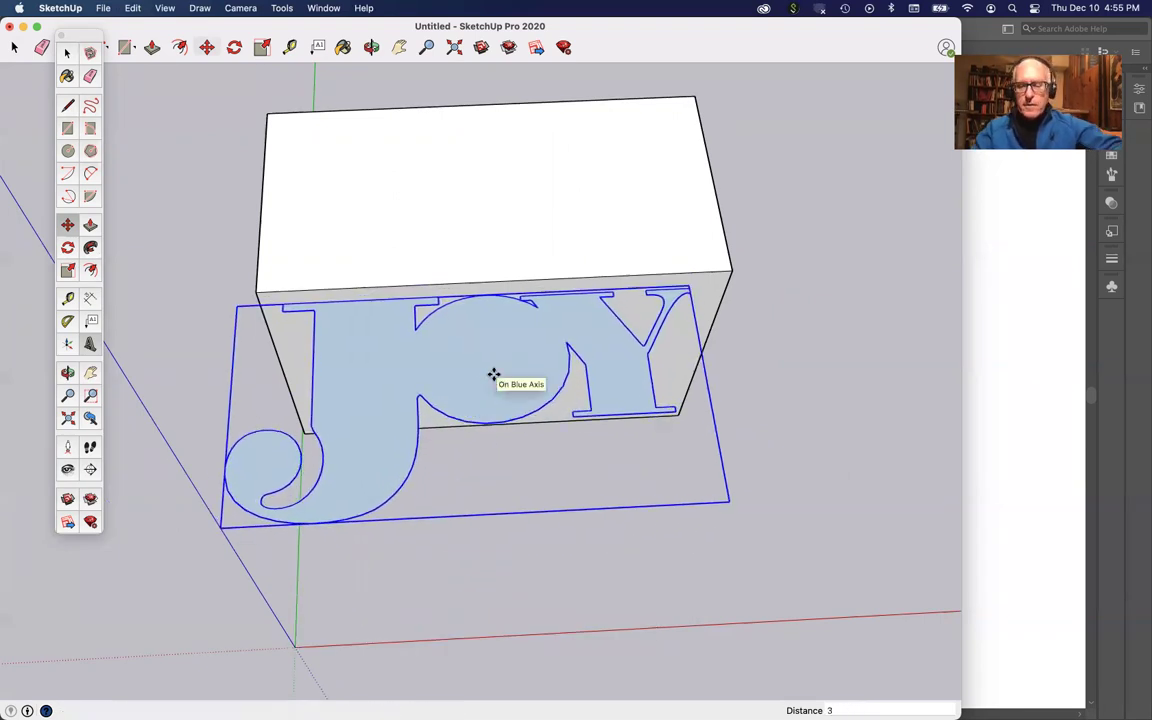
pyautogui.press('Return')
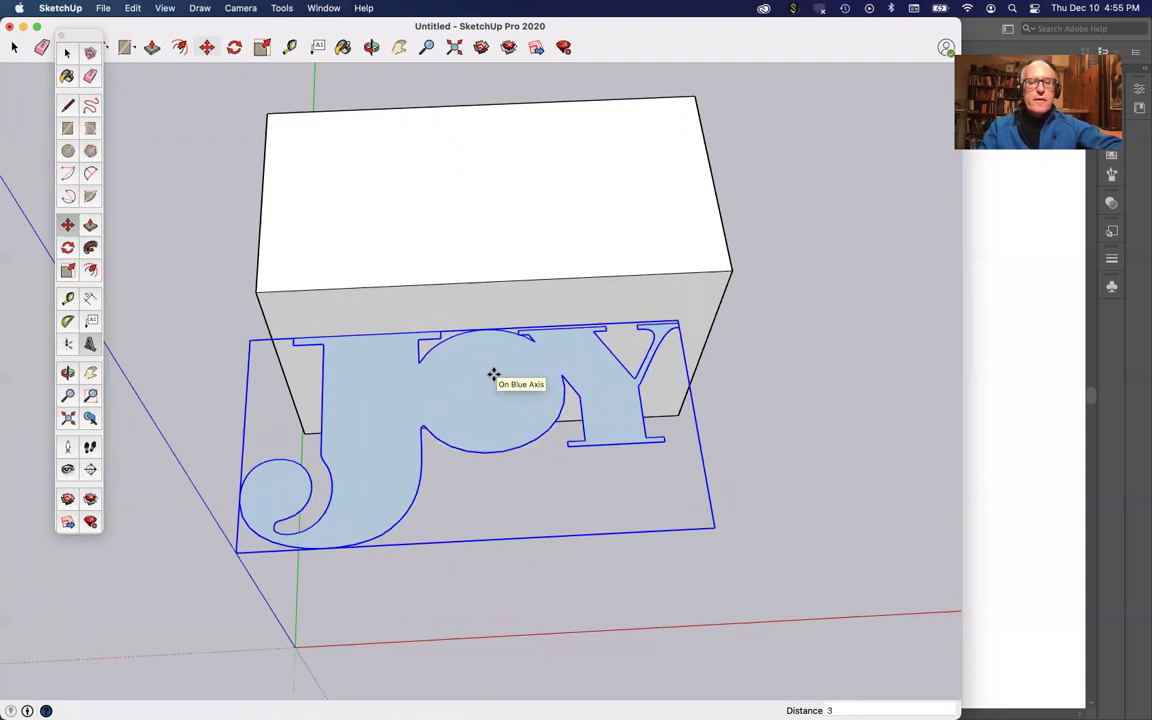
# Drag the JOY group onto the block's top face, nudge it centred, and select it
pyautogui.click(489, 339)
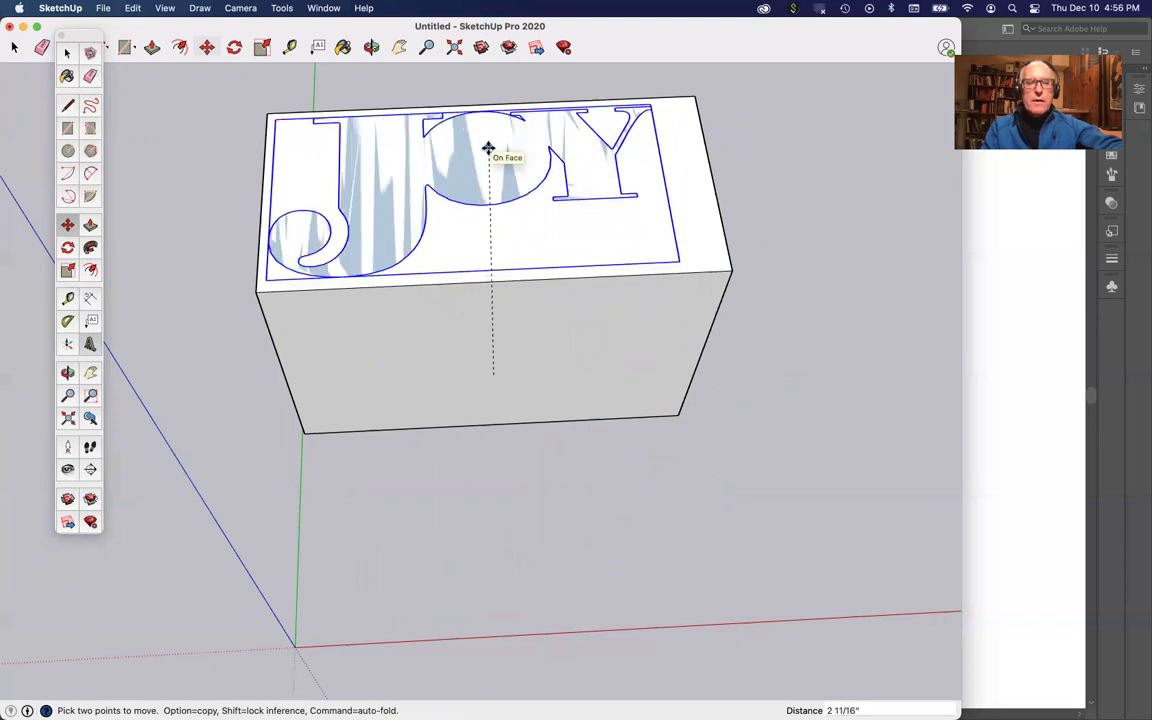
pyautogui.click(490, 143)
pyautogui.click(492, 141)
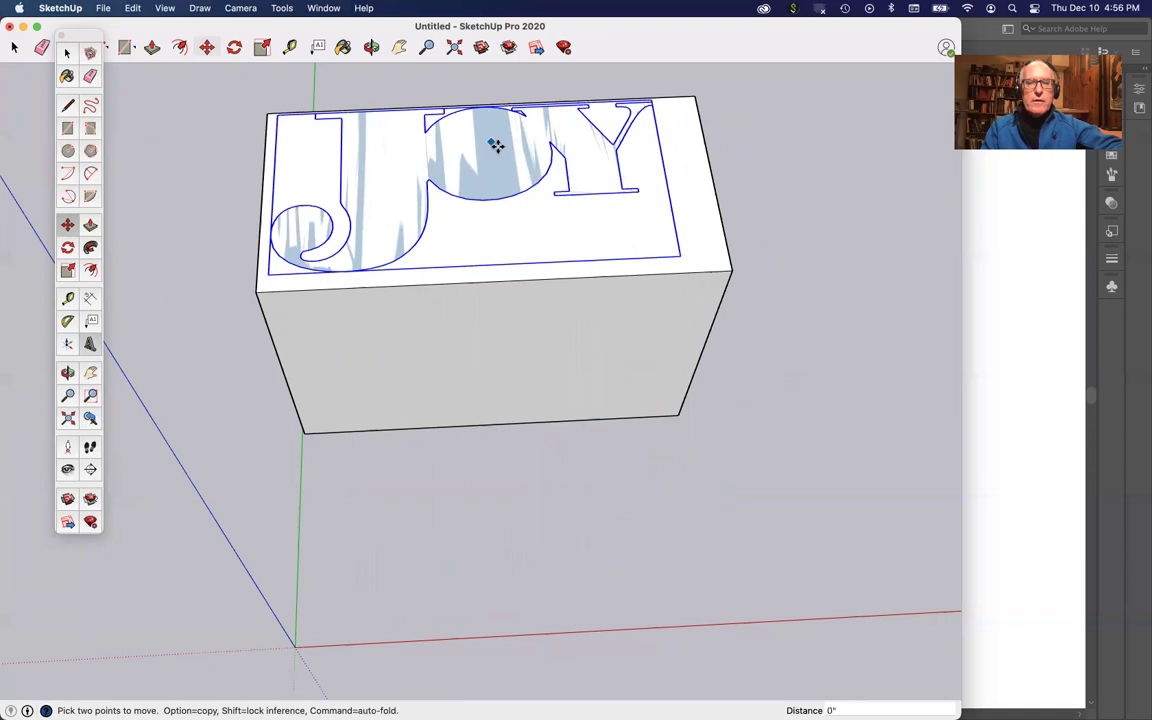
pyautogui.click(506, 151)
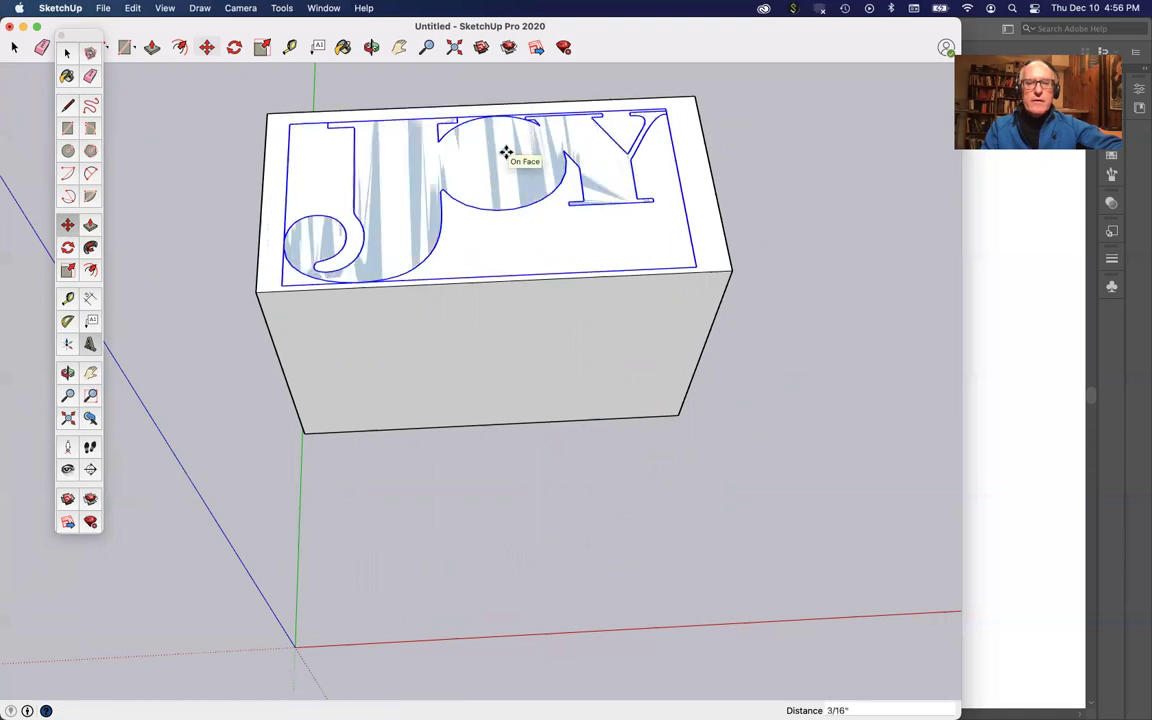
pyautogui.click(67, 52)
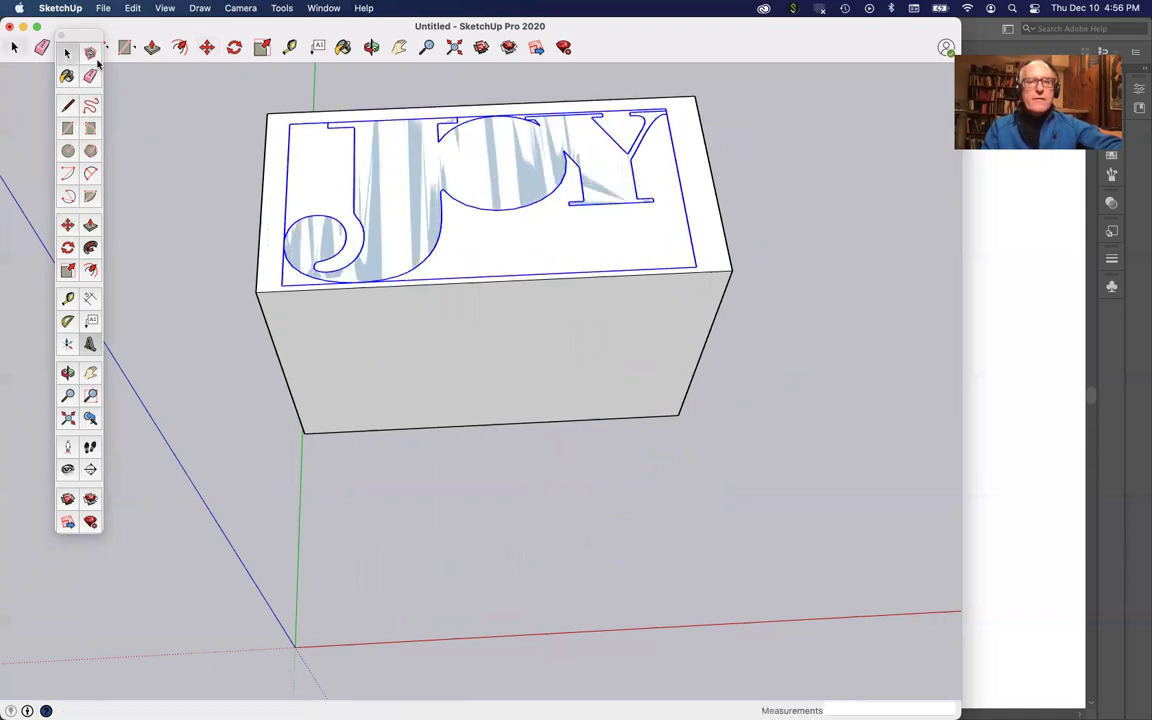
pyautogui.click(457, 94)
pyautogui.click(495, 165)
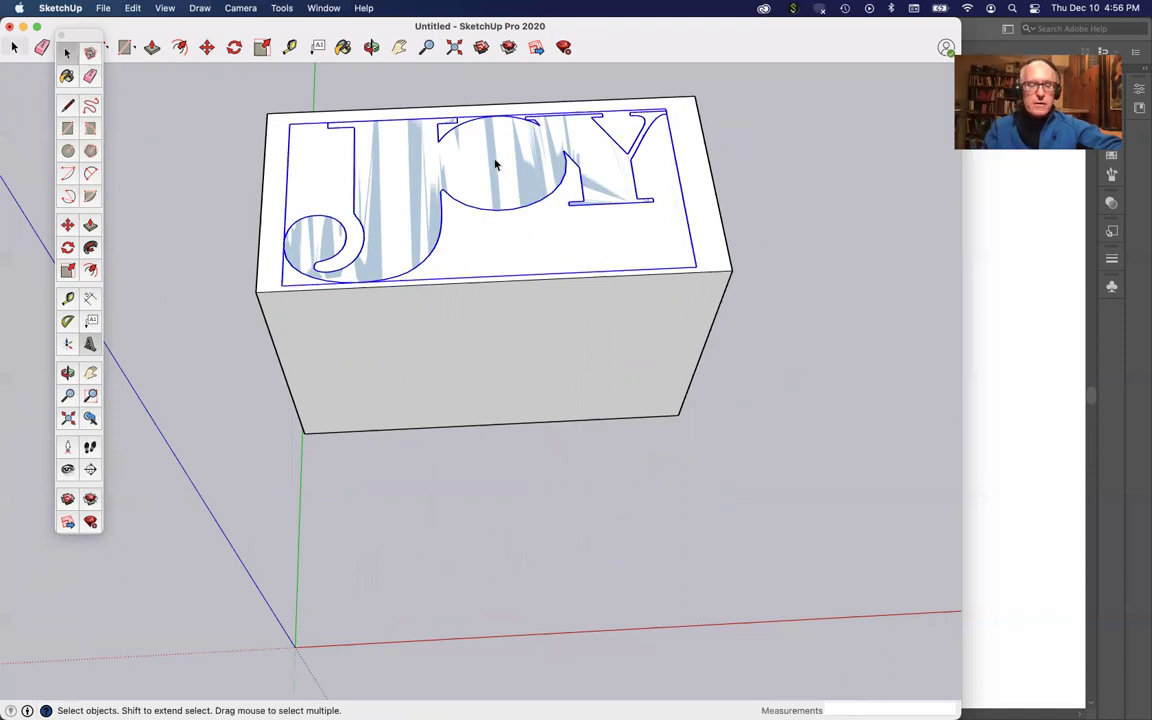
pyautogui.rightClick(495, 165)
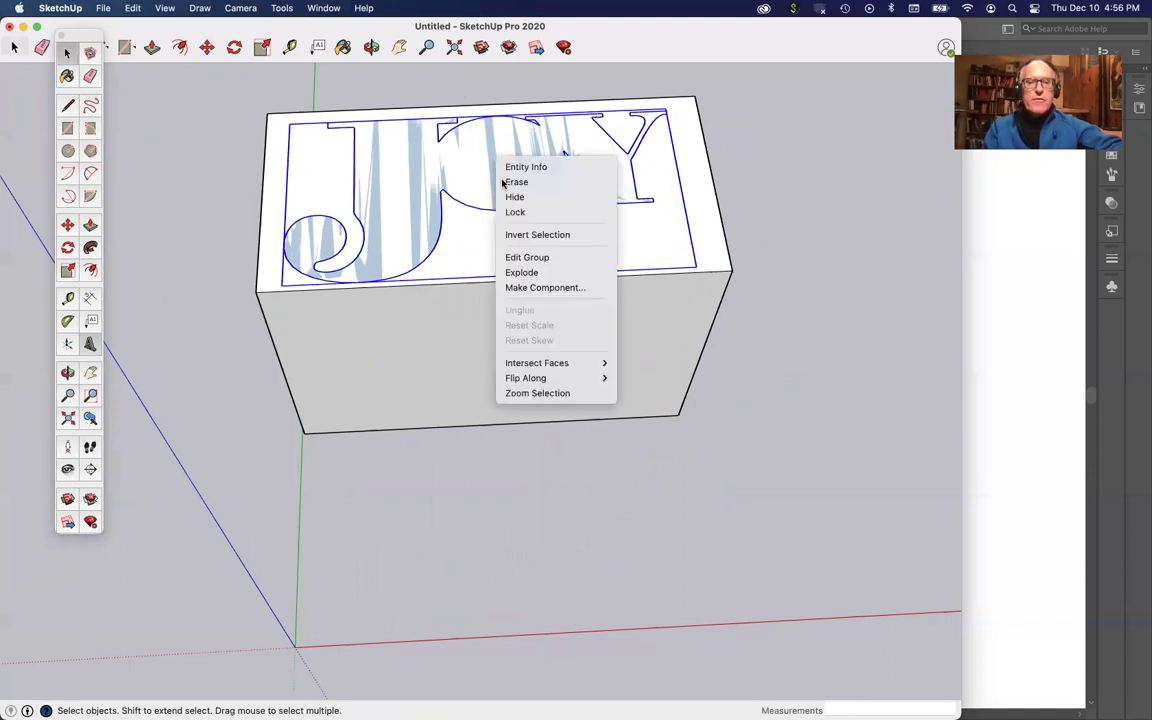
pyautogui.click(531, 272)
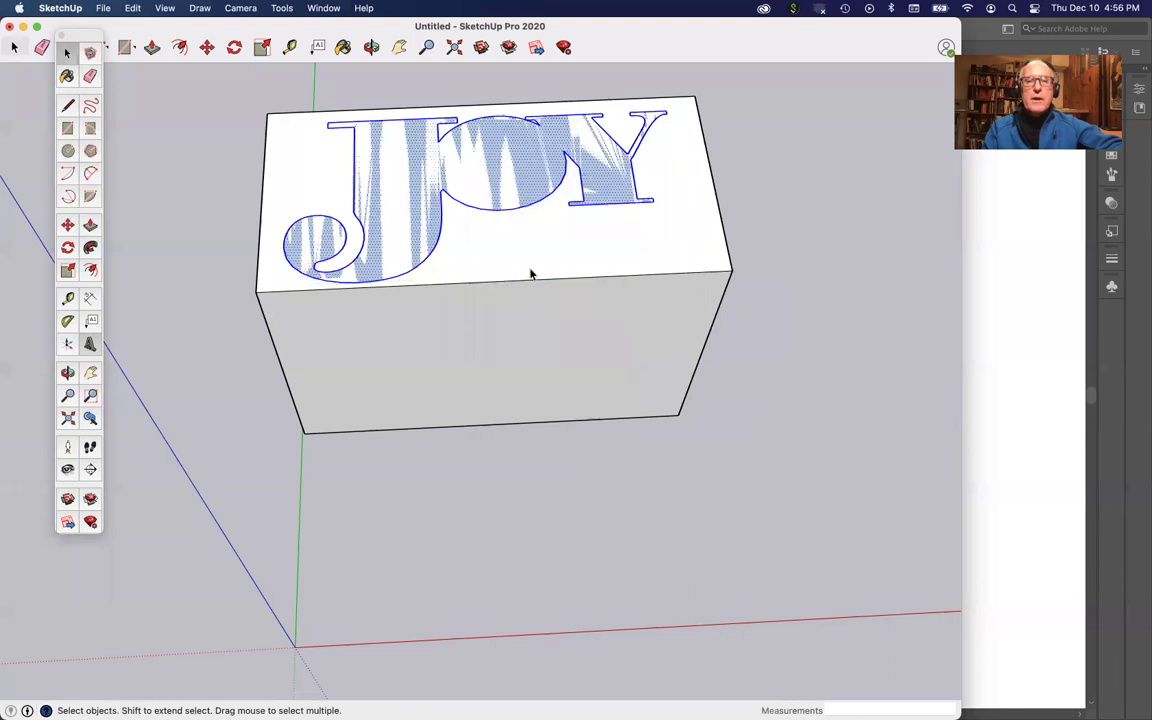
pyautogui.click(201, 140)
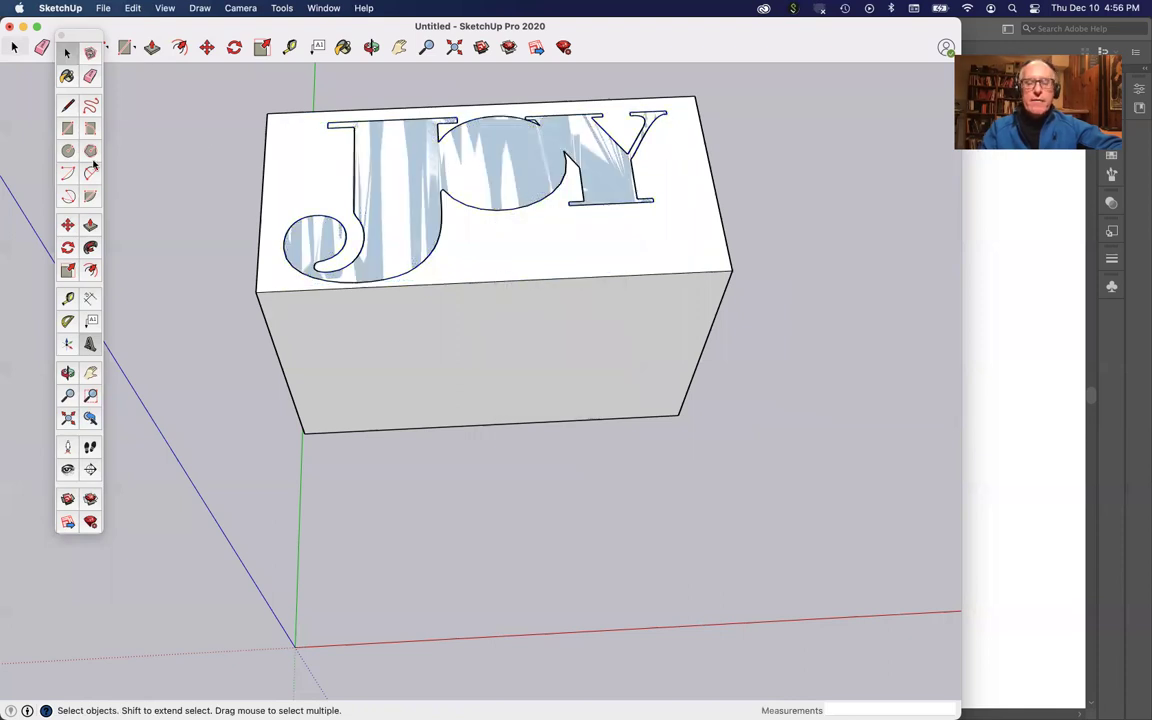
pyautogui.press('p')
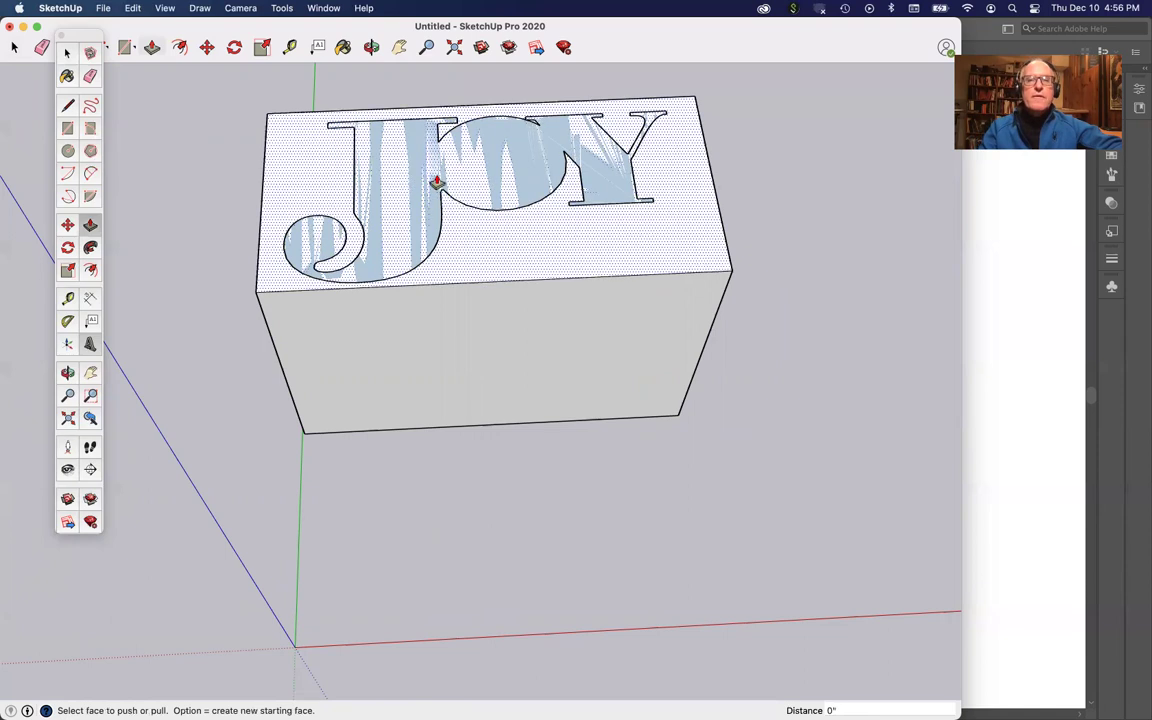
pyautogui.click(67, 54)
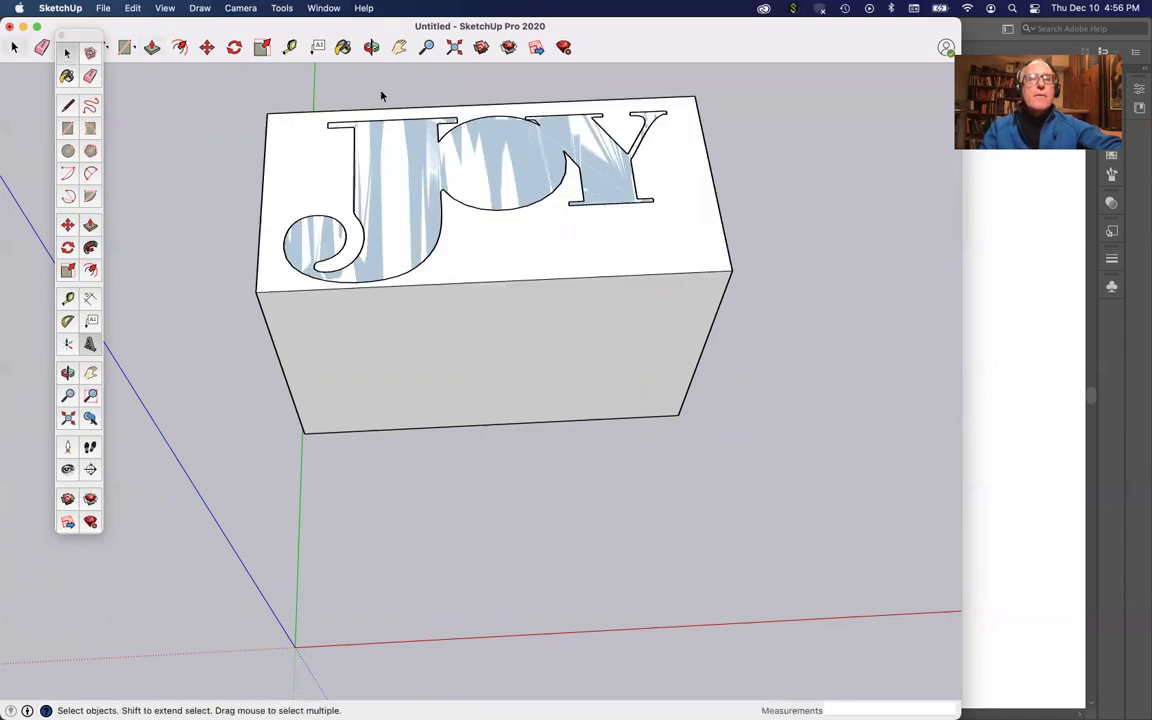
pyautogui.click(405, 150)
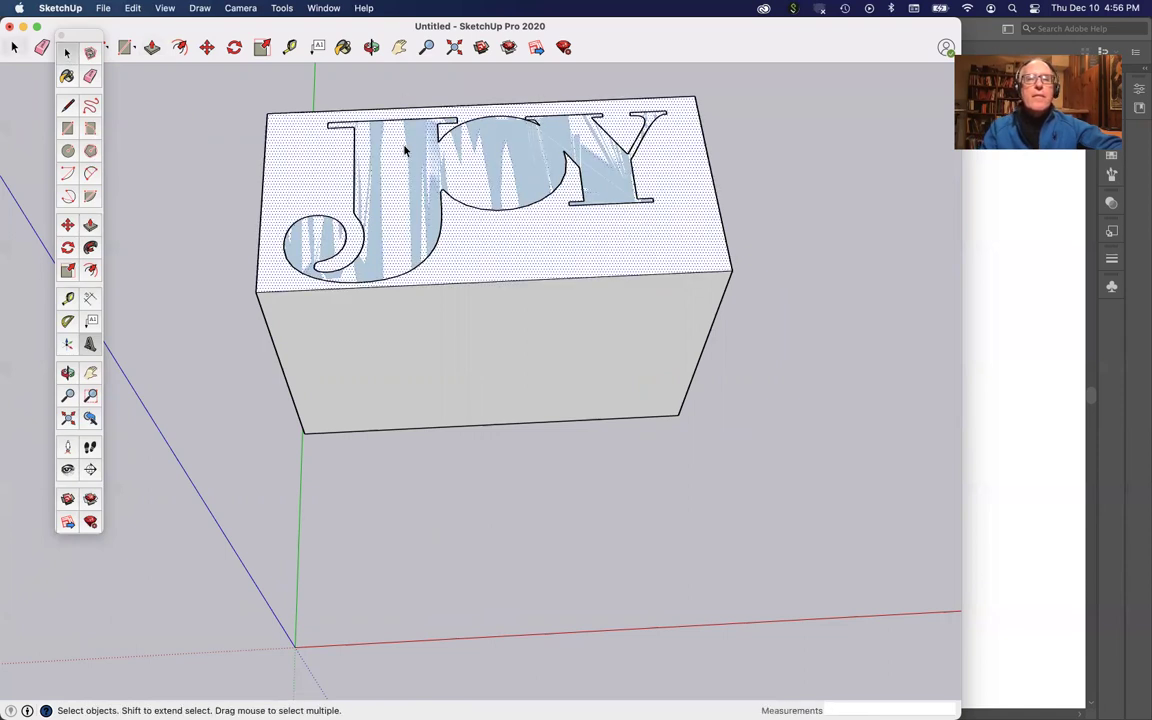
pyautogui.doubleClick(405, 150)
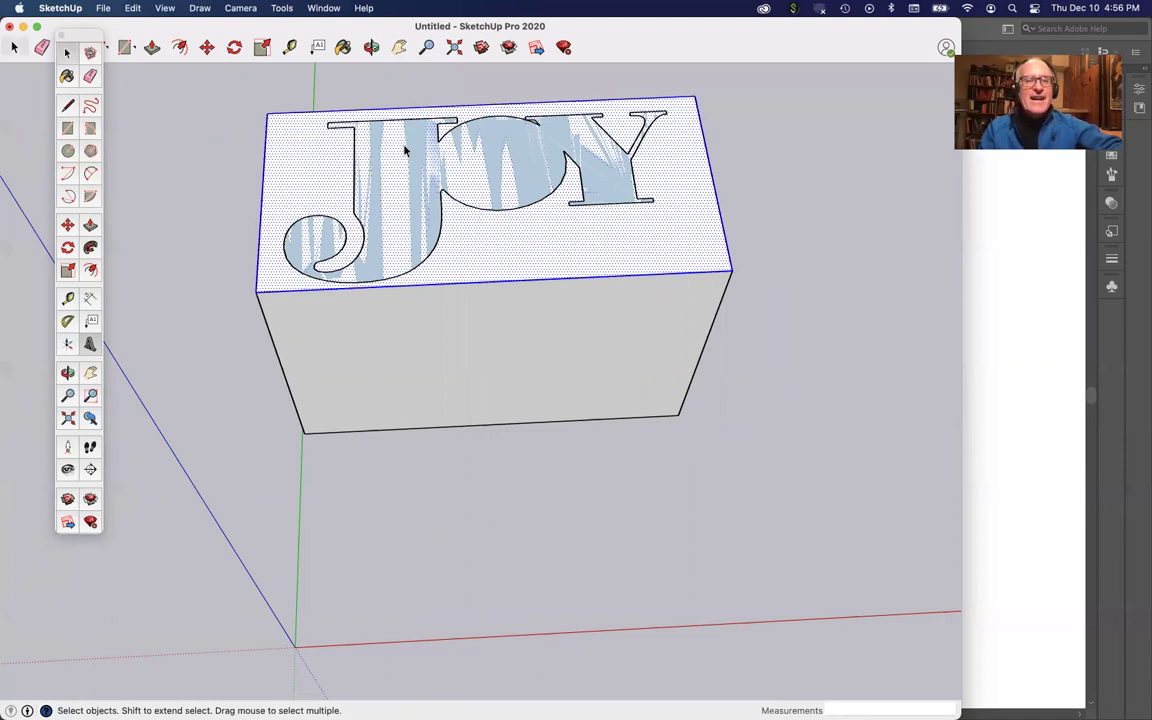
pyautogui.click(428, 96)
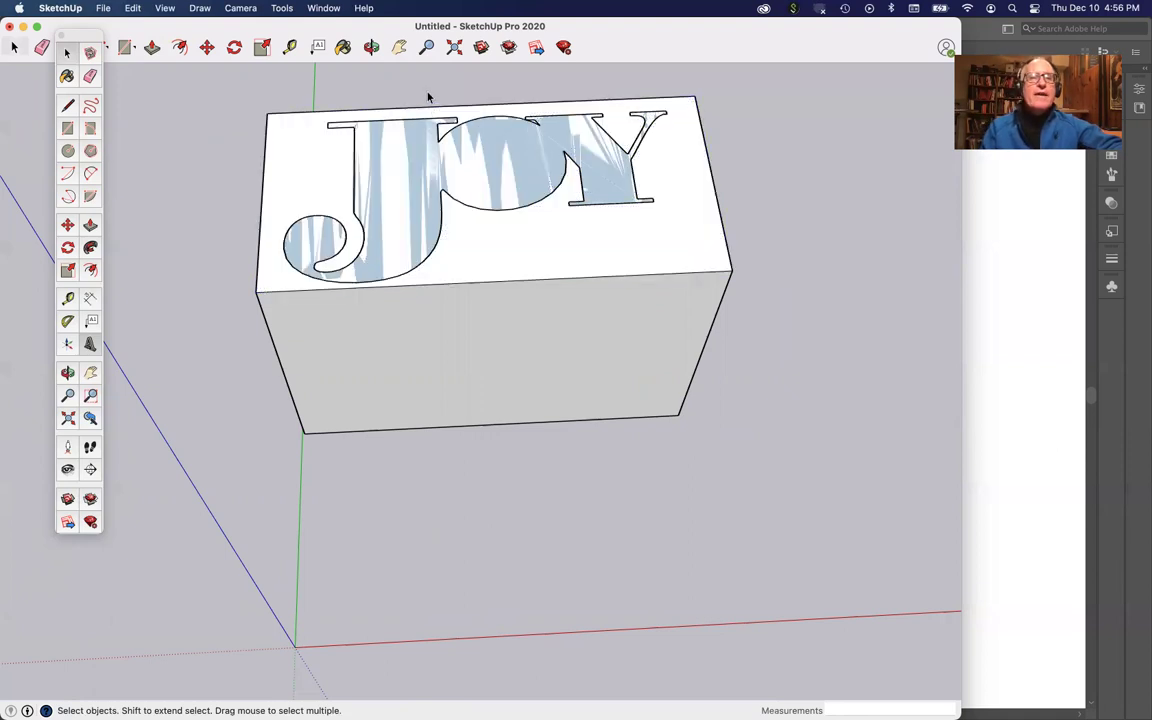
pyautogui.click(428, 150)
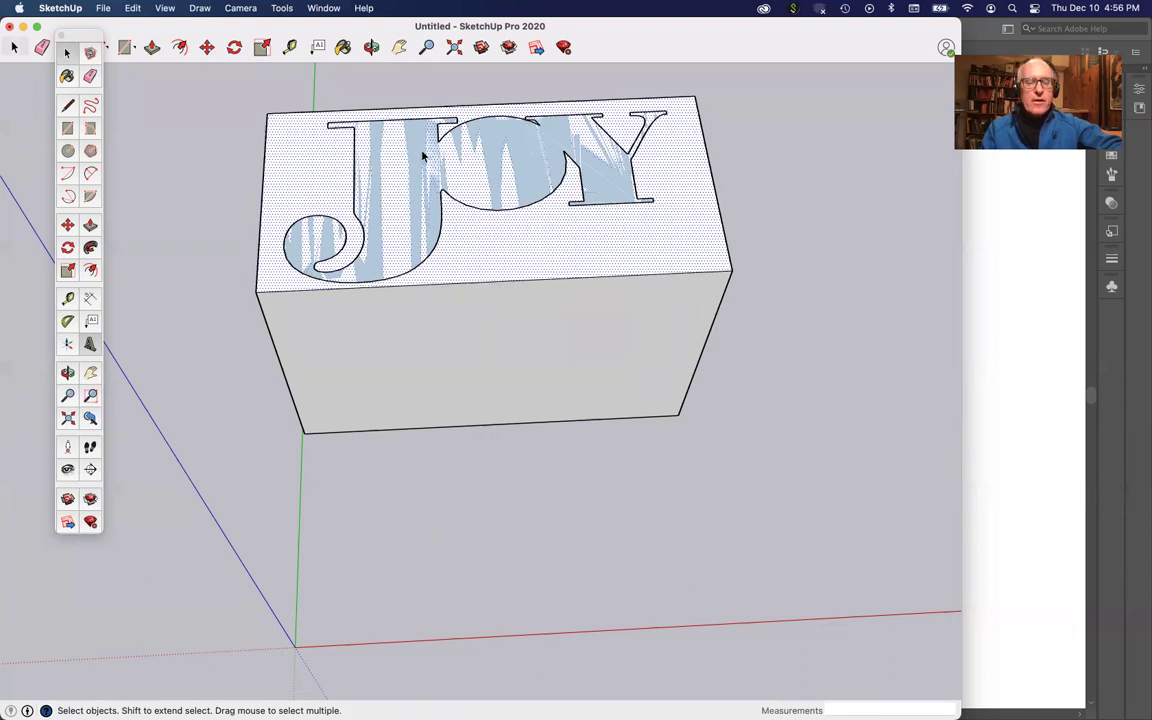
pyautogui.click(425, 186)
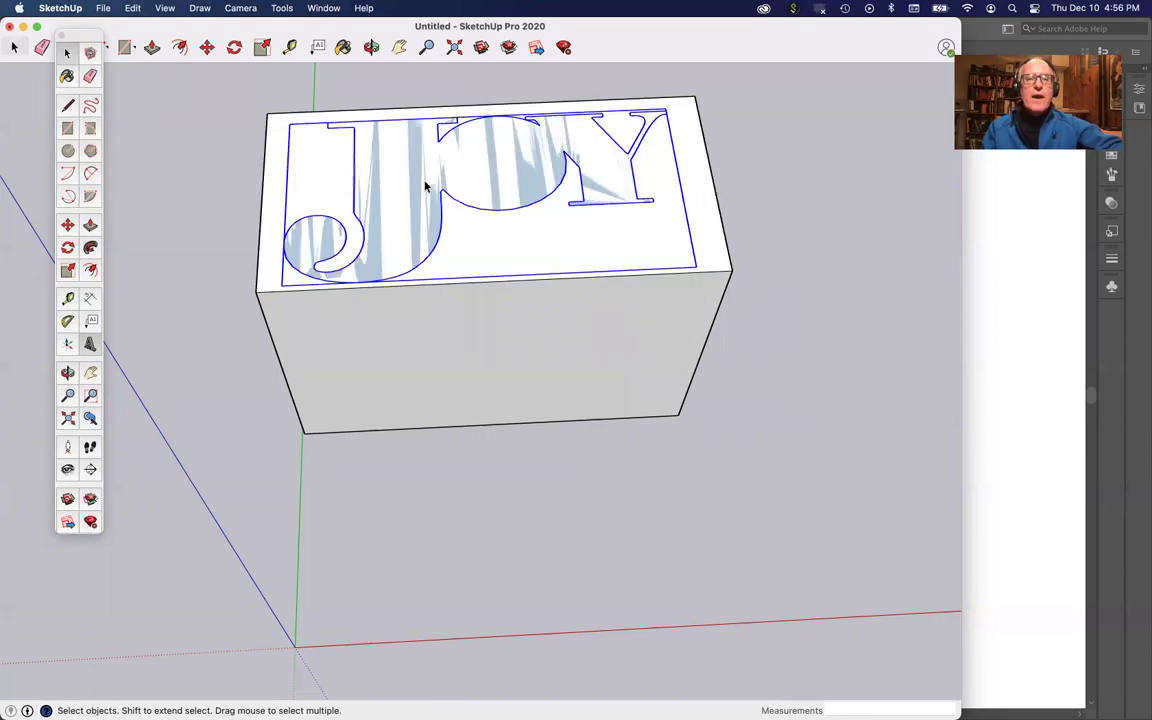
pyautogui.click(442, 95)
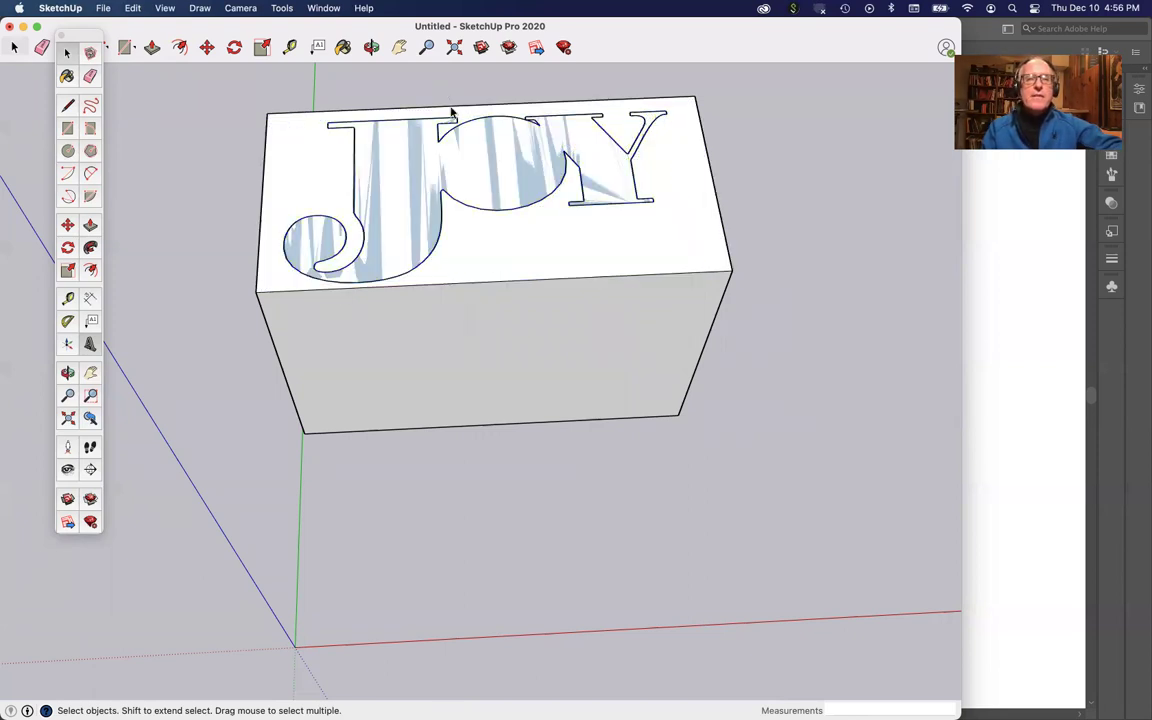
# Attempt push/pull on the block's top face, then cancel, leaving it flush
pyautogui.click(309, 176)
pyautogui.press('p')
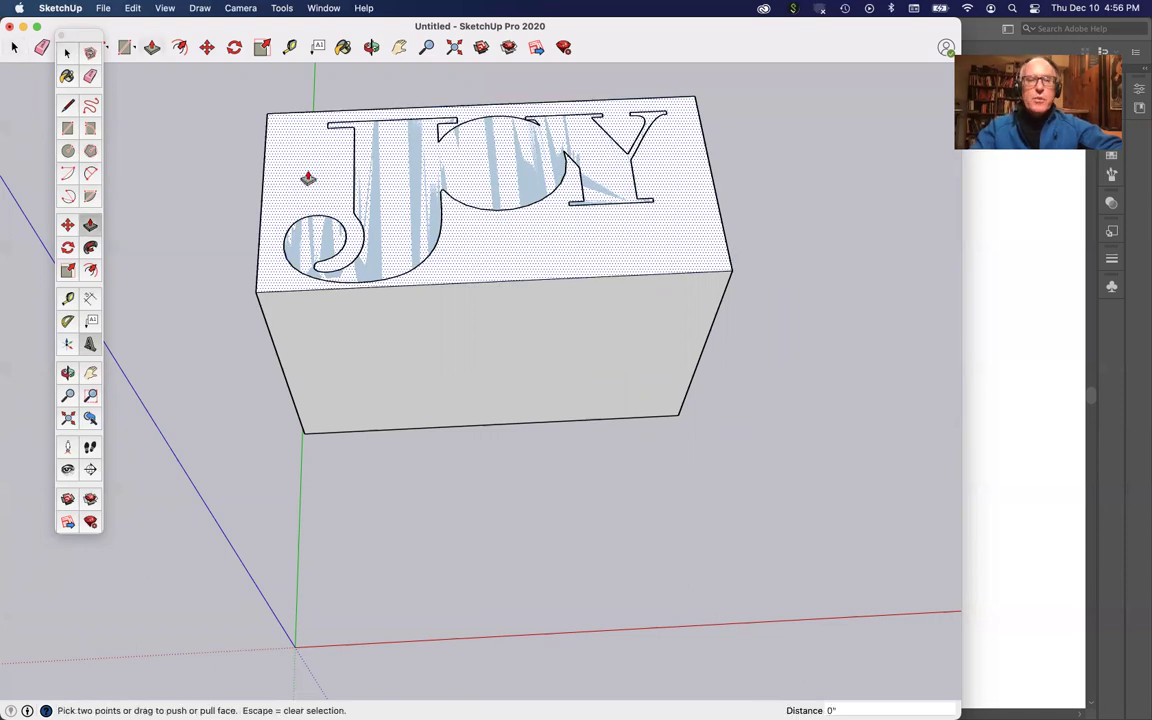
pyautogui.moveTo(309, 177)
pyautogui.mouseDown()
pyautogui.moveTo(323, 204)
pyautogui.moveTo(314, 175)
pyautogui.moveTo(316, 186)
pyautogui.mouseUp()
pyautogui.click(316, 186)
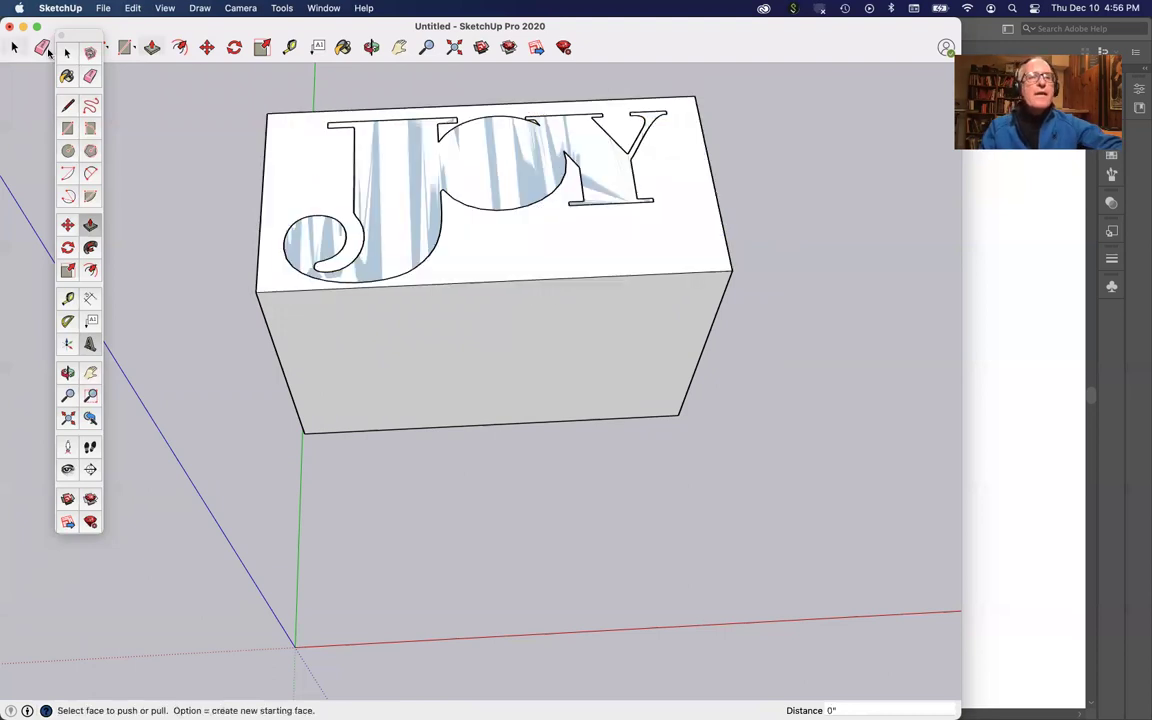
pyautogui.press('space')
pyautogui.doubleClick(393, 160)
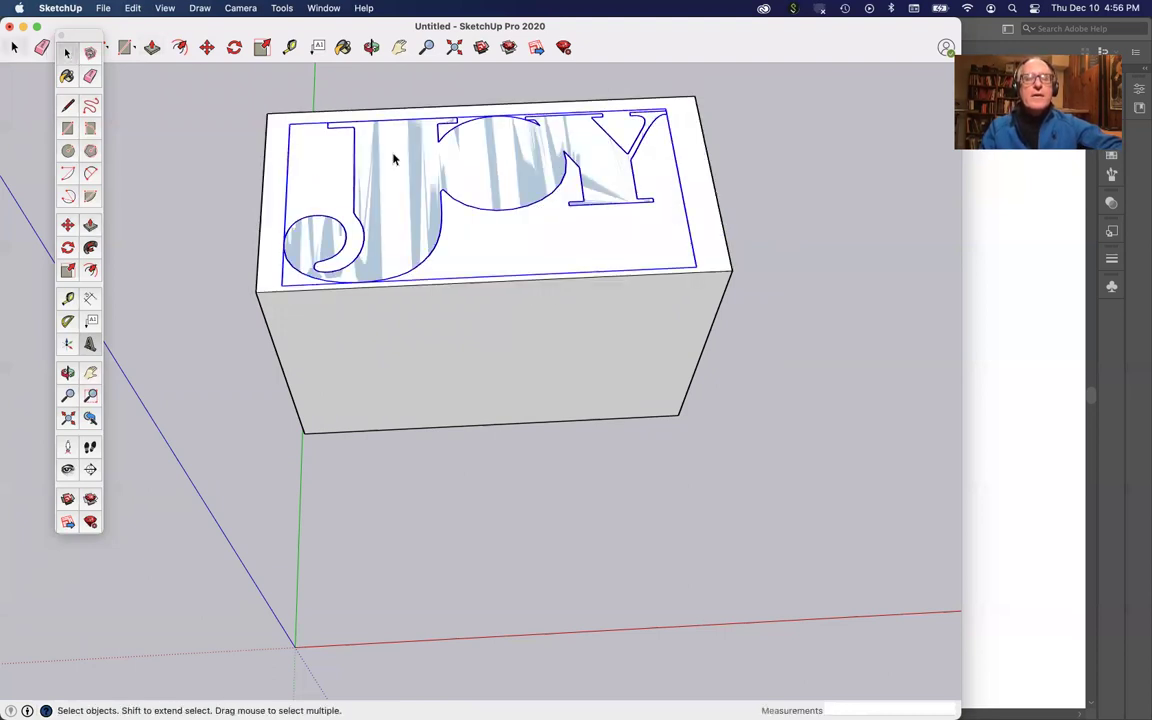
pyautogui.press('p')
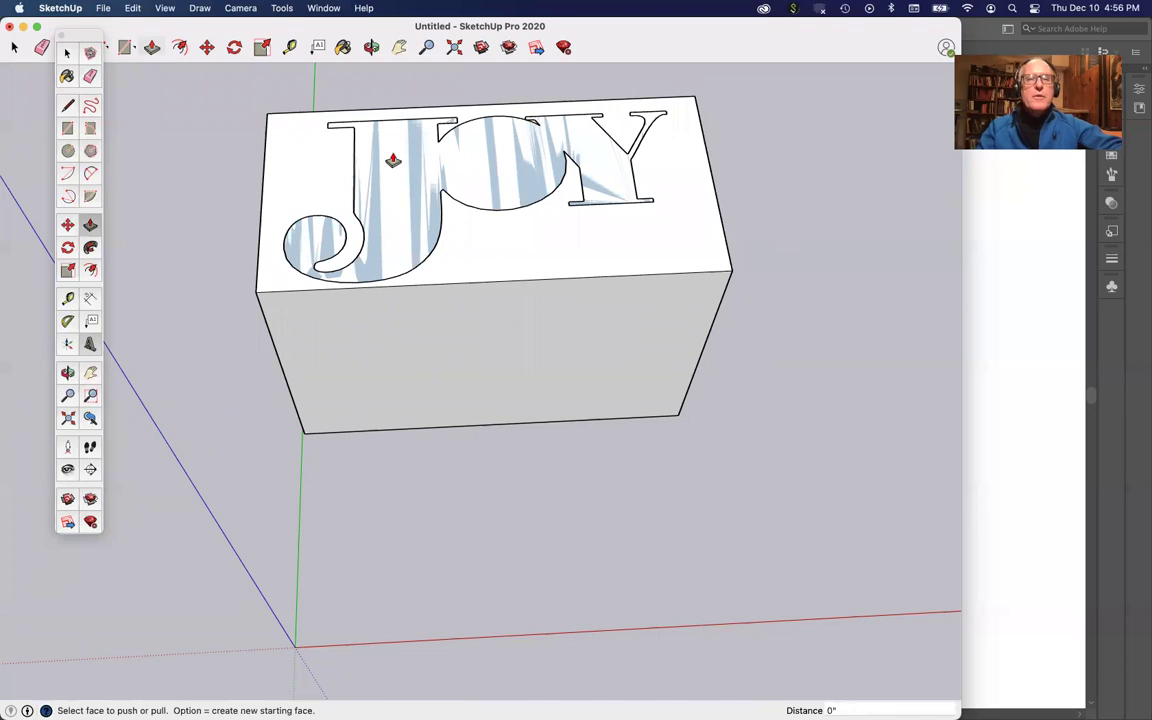
pyautogui.click(395, 170)
pyautogui.press('Escape')
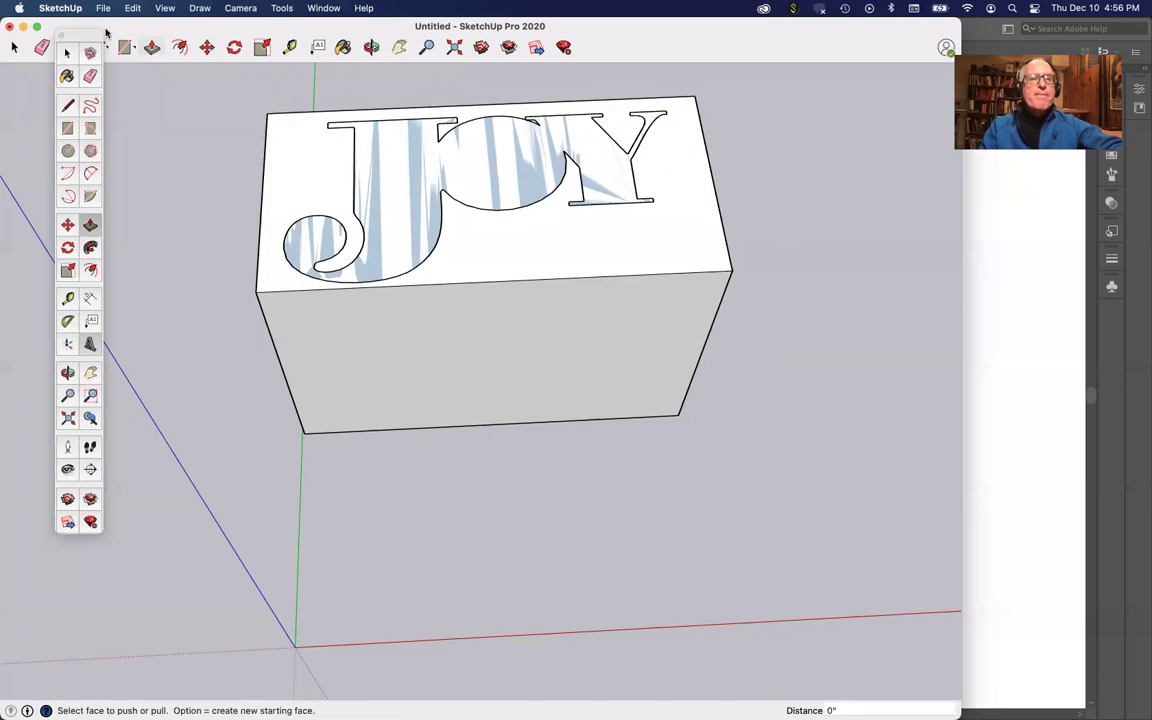
pyautogui.click(68, 52)
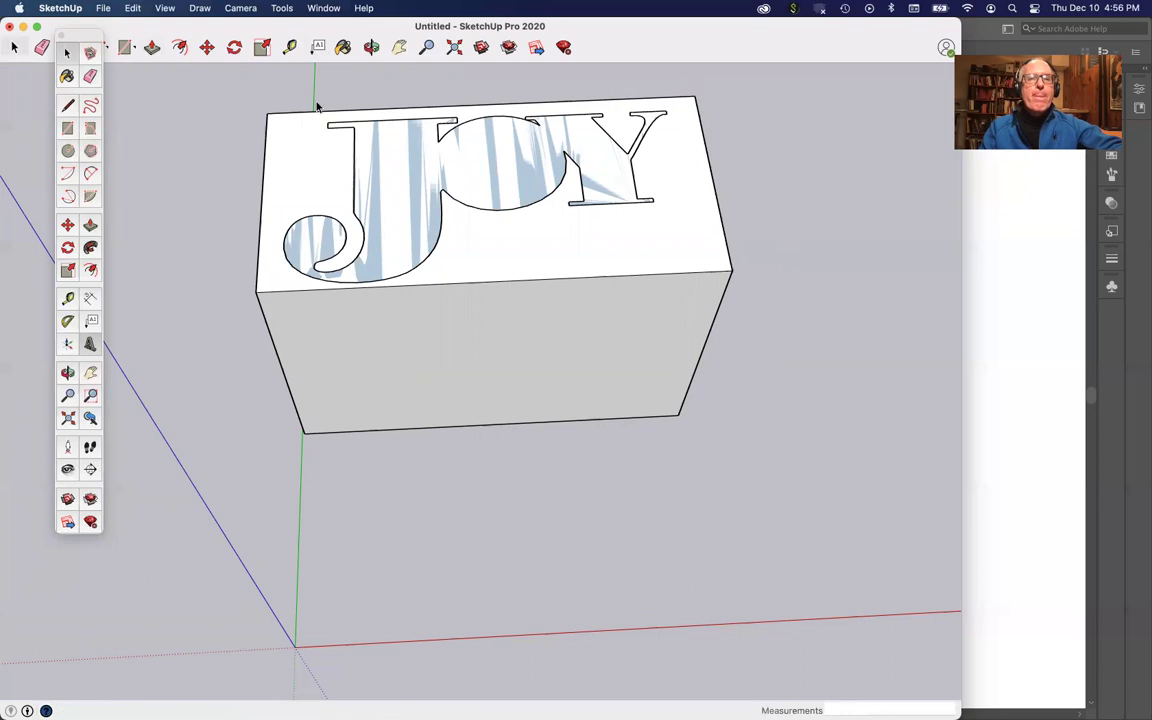
# Explode the group holding the JOY outlines and reselect the lettering group
pyautogui.doubleClick(406, 135)
pyautogui.rightClick(406, 135)
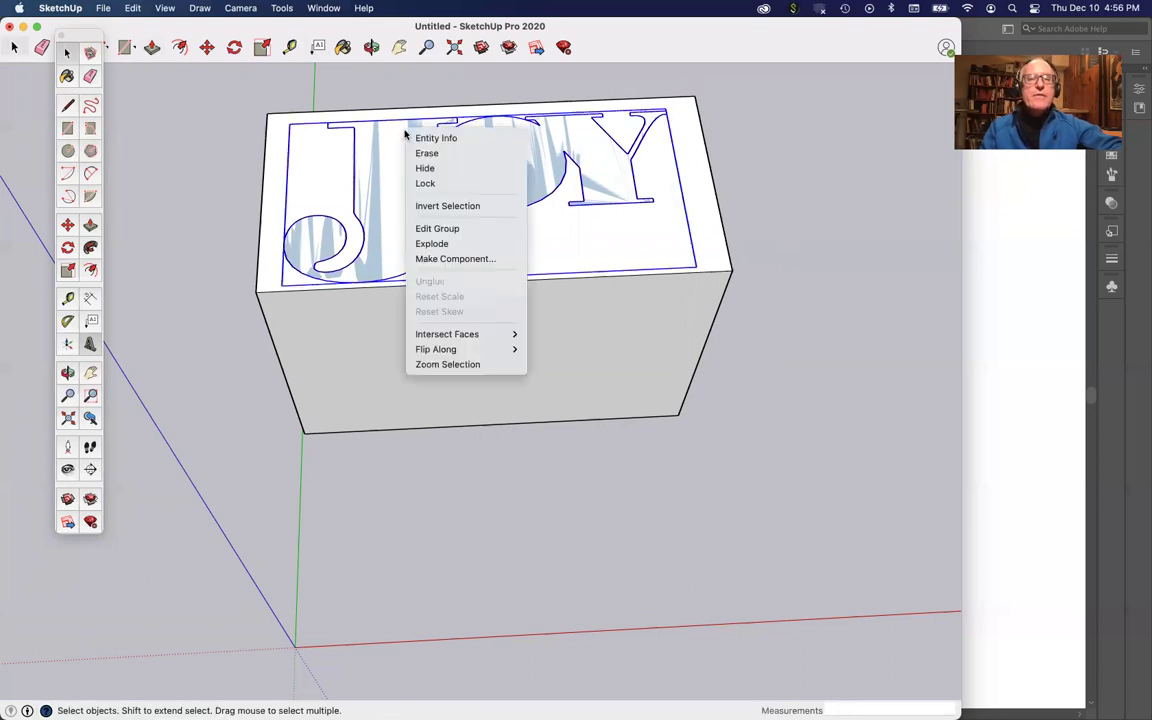
pyautogui.click(428, 244)
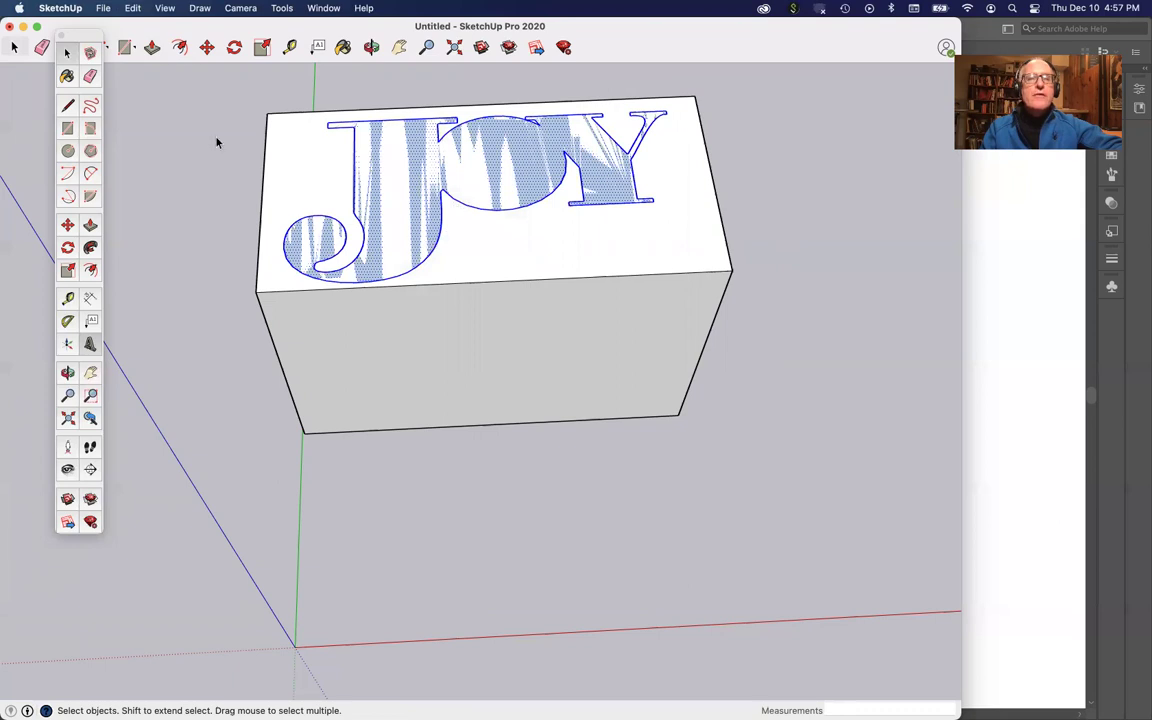
pyautogui.click(385, 195)
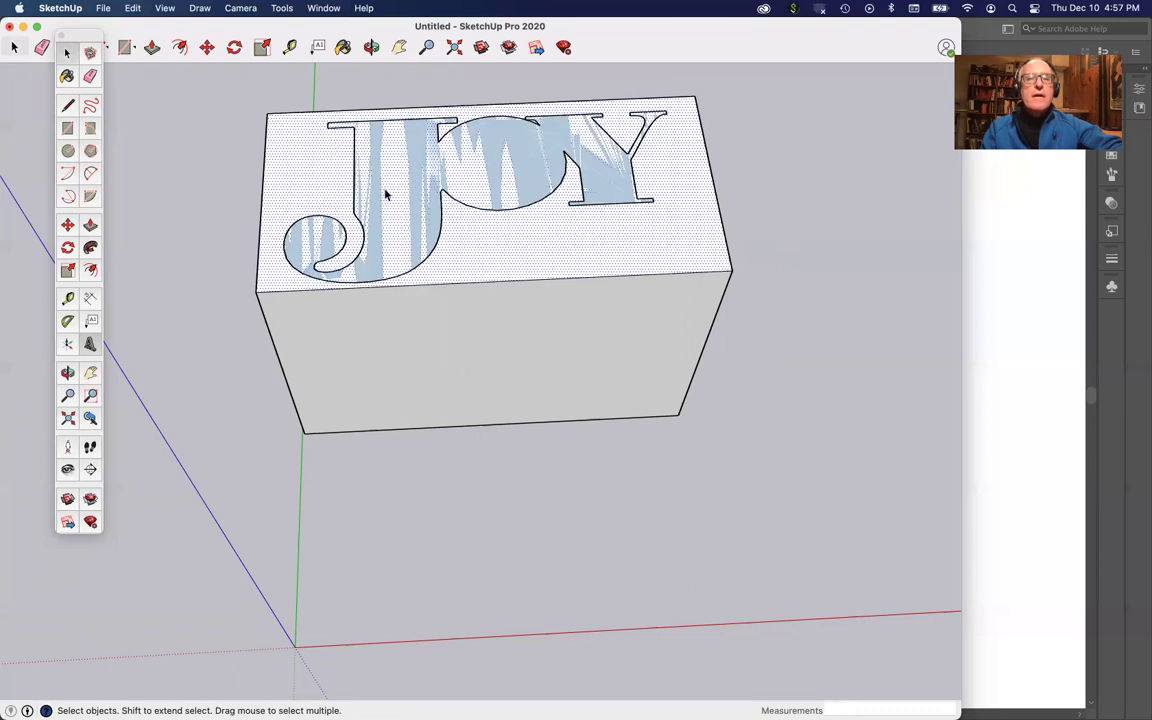
pyautogui.click(216, 100)
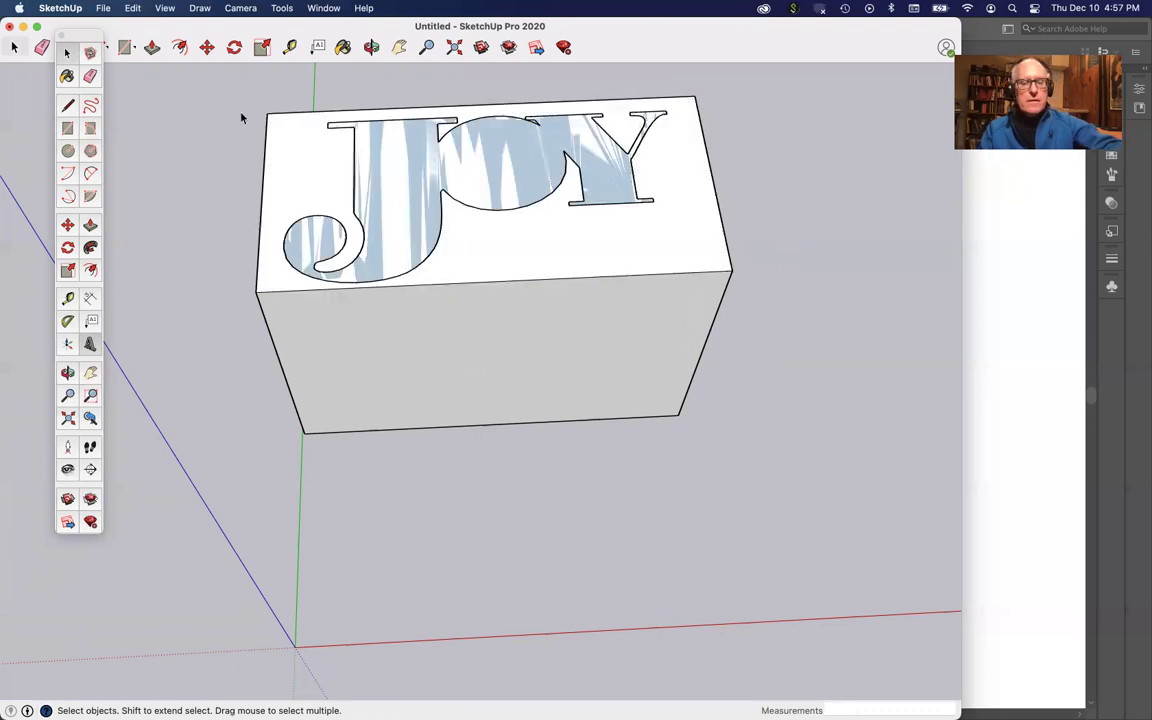
pyautogui.click(380, 170)
# Explode the lettering group and push the JOY letter faces -5/16" into the block
pyautogui.rightClick(380, 170)
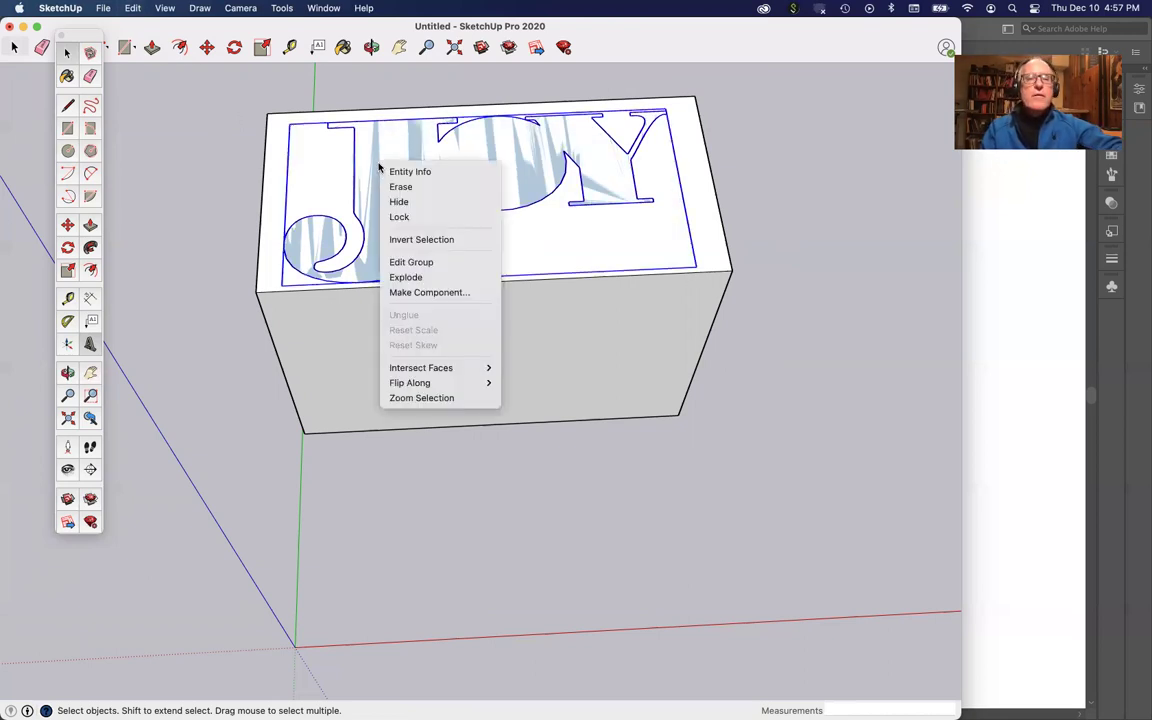
pyautogui.click(407, 277)
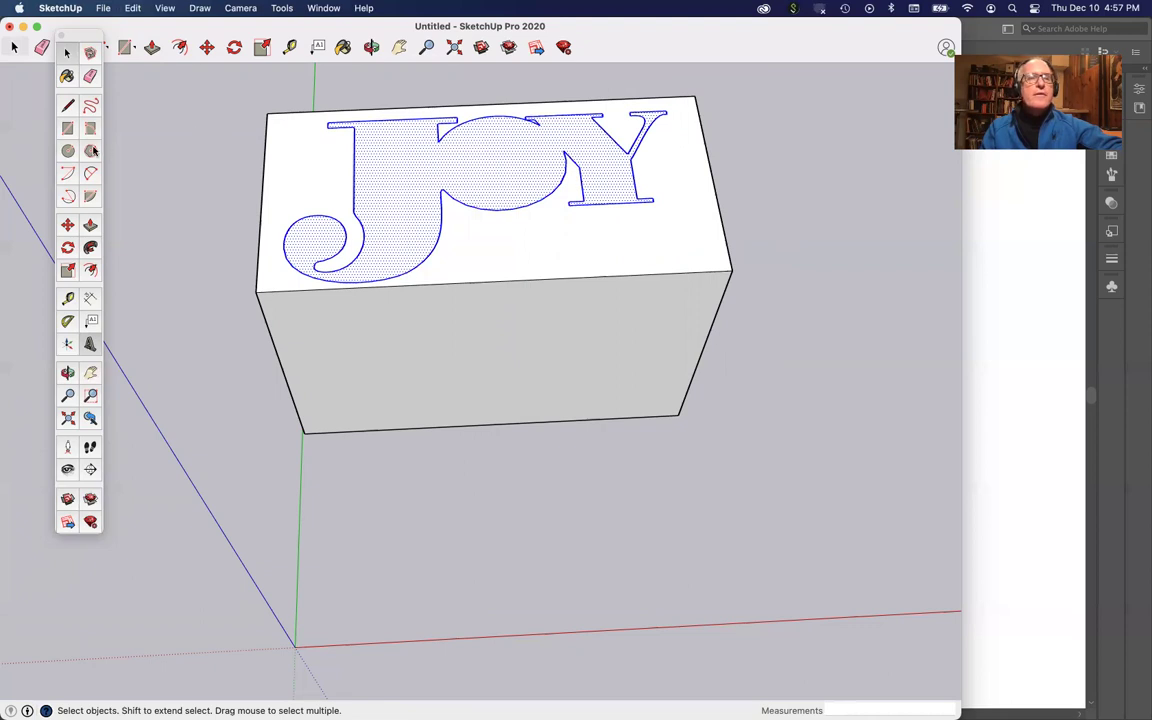
pyautogui.click(90, 224)
pyautogui.click(405, 190)
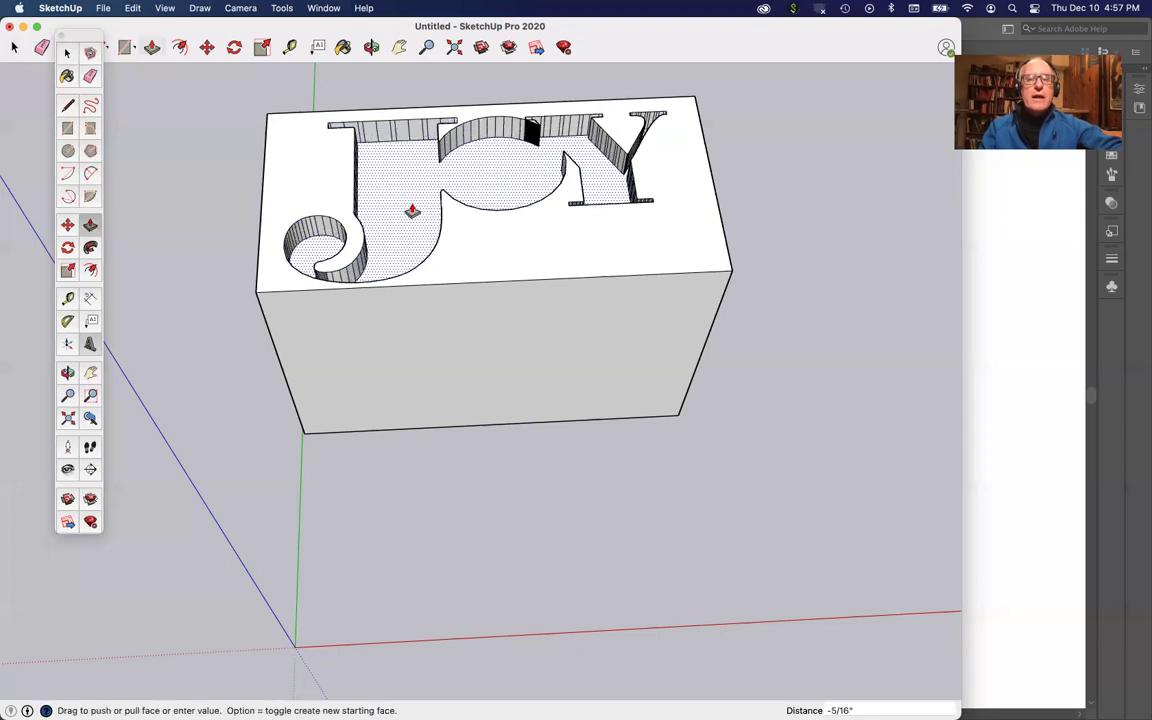
pyautogui.click(411, 211)
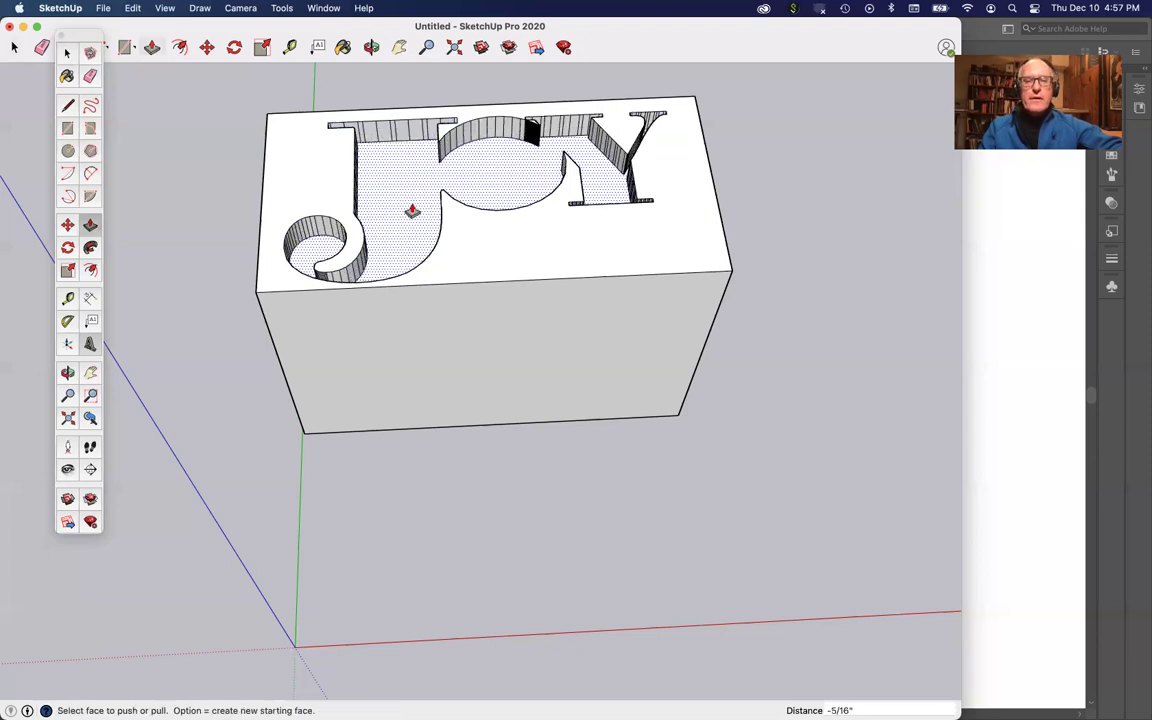
# Orbit around the block to view the 5/16"-deep JOY engraving from another angle
pyautogui.press('o')
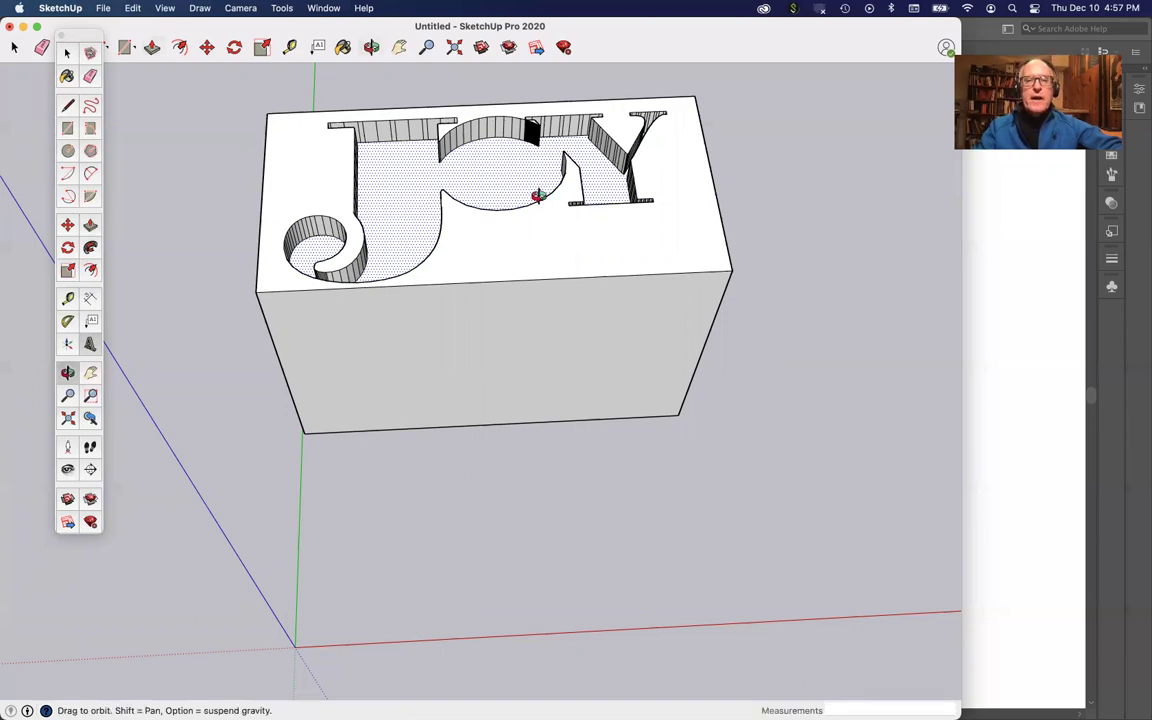
pyautogui.moveTo(517, 175); pyautogui.dragTo(380, 160)
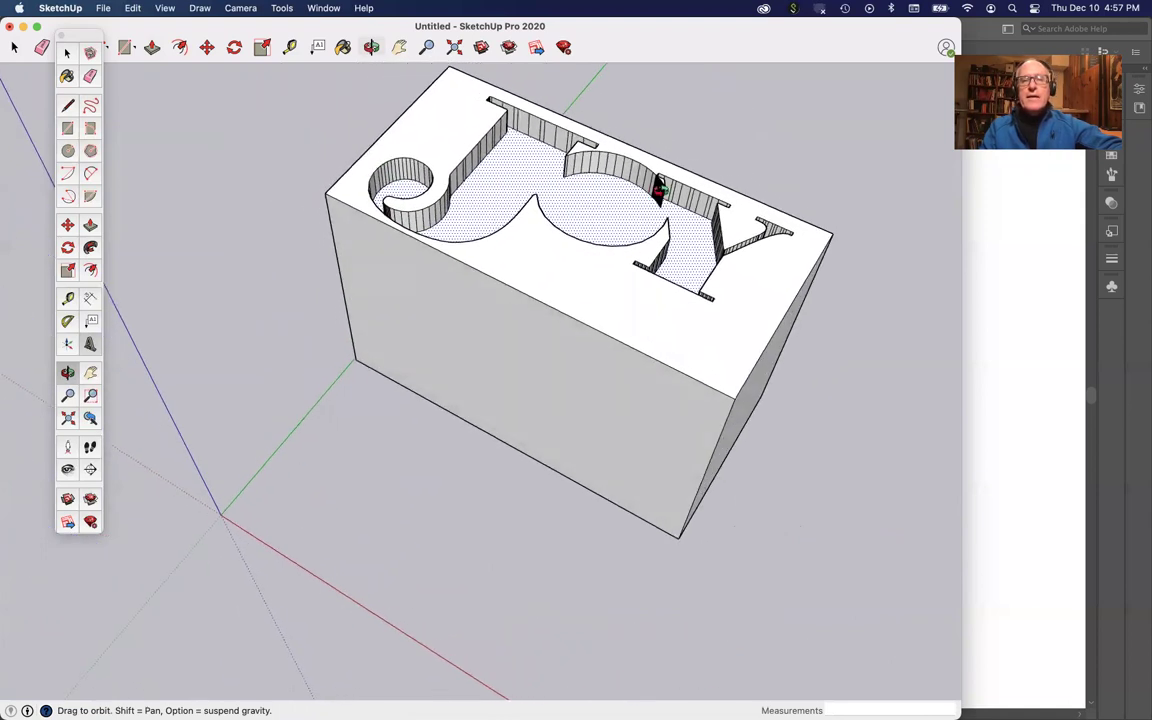